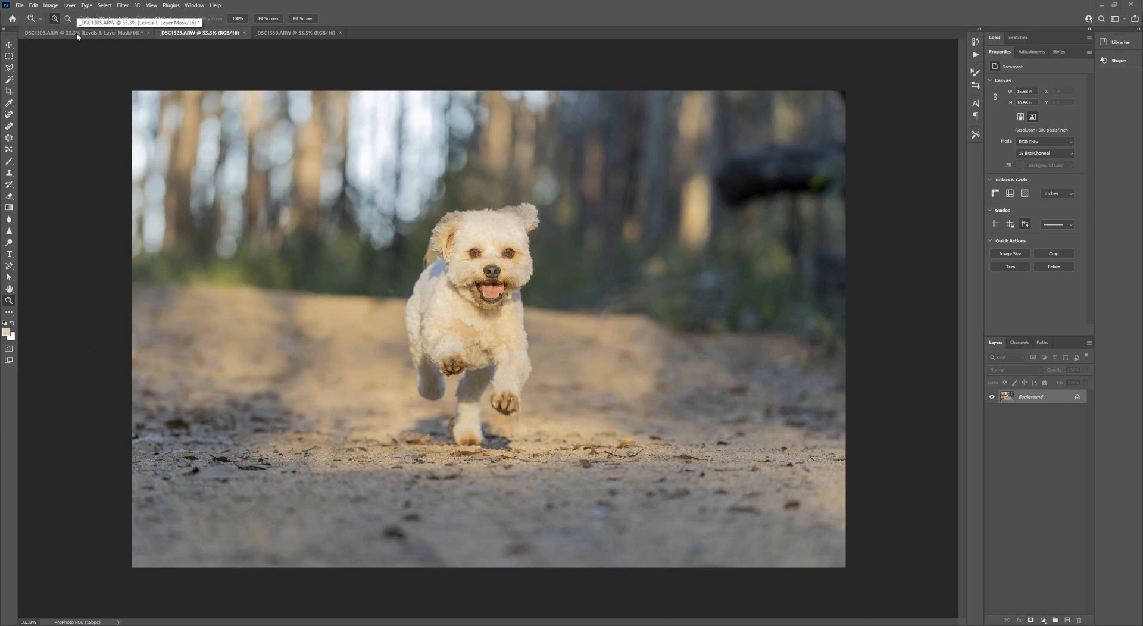
# - Compare the edited photo _DSC1305.ARW with the unedited _DSC1325.ARW, finishing on _DSC1325.ARW
pyautogui.click(94, 35)
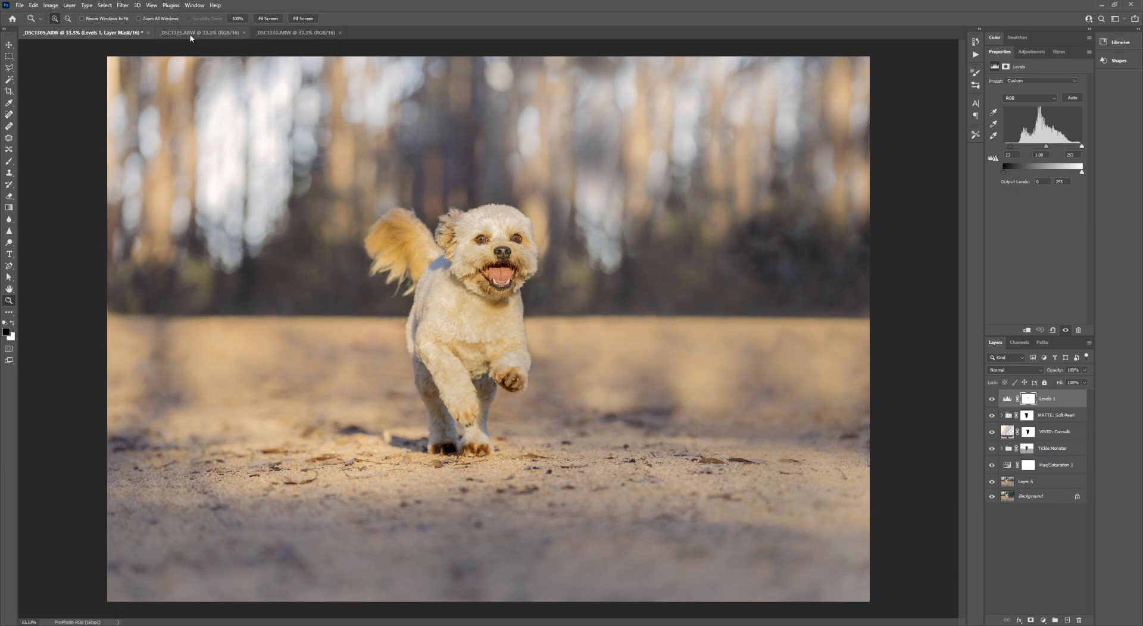
pyautogui.click(191, 34)
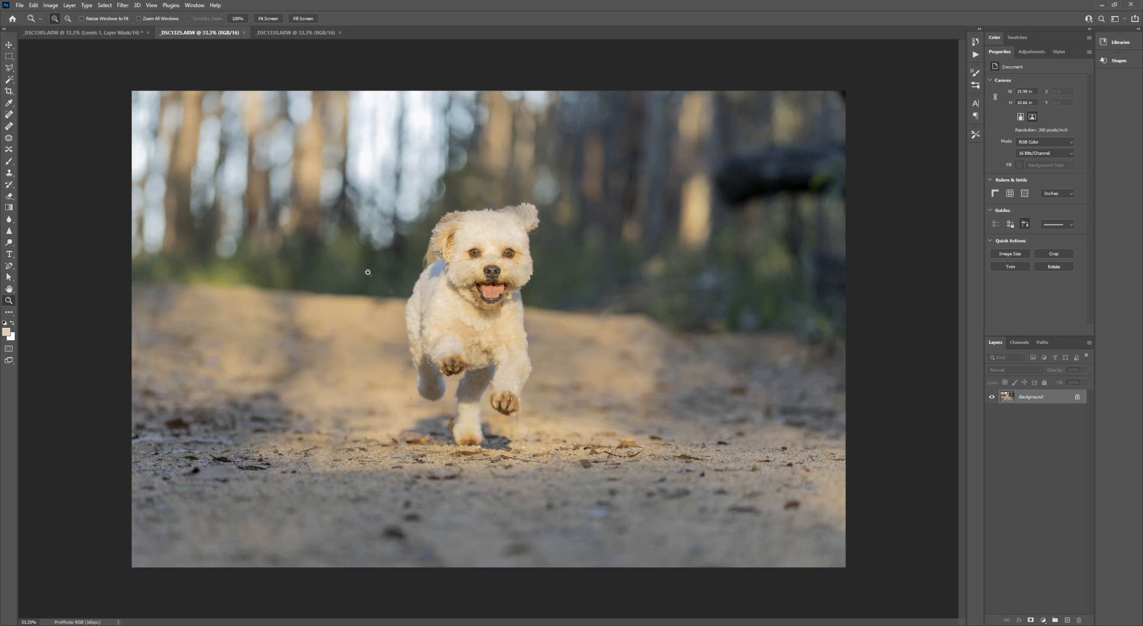
pyautogui.click(86, 34)
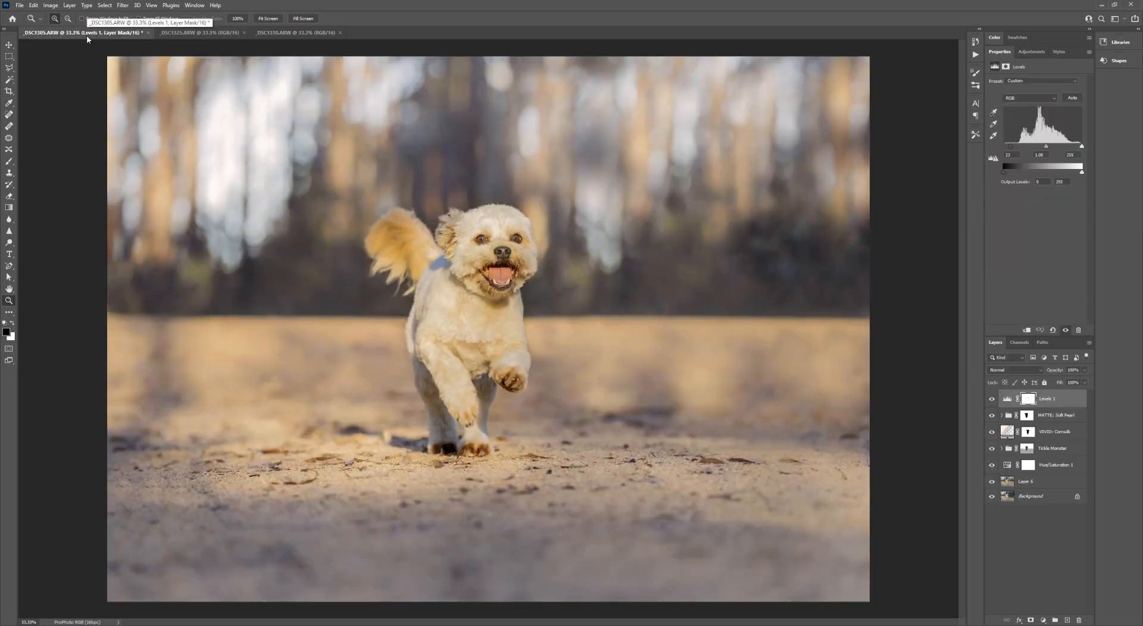
pyautogui.click(202, 32)
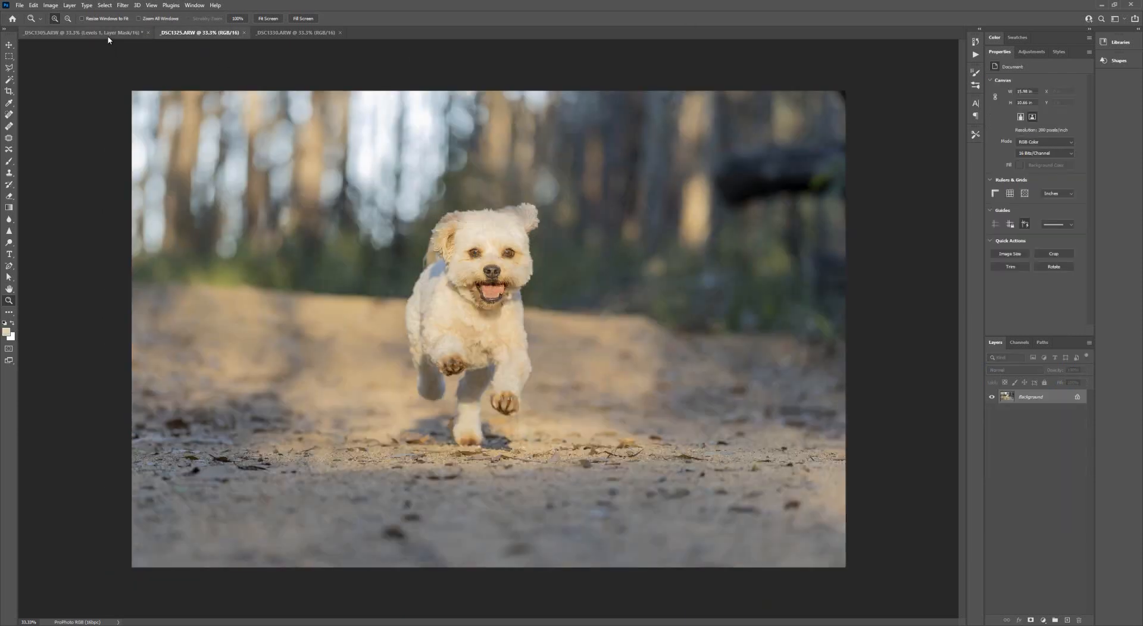
pyautogui.click(86, 33)
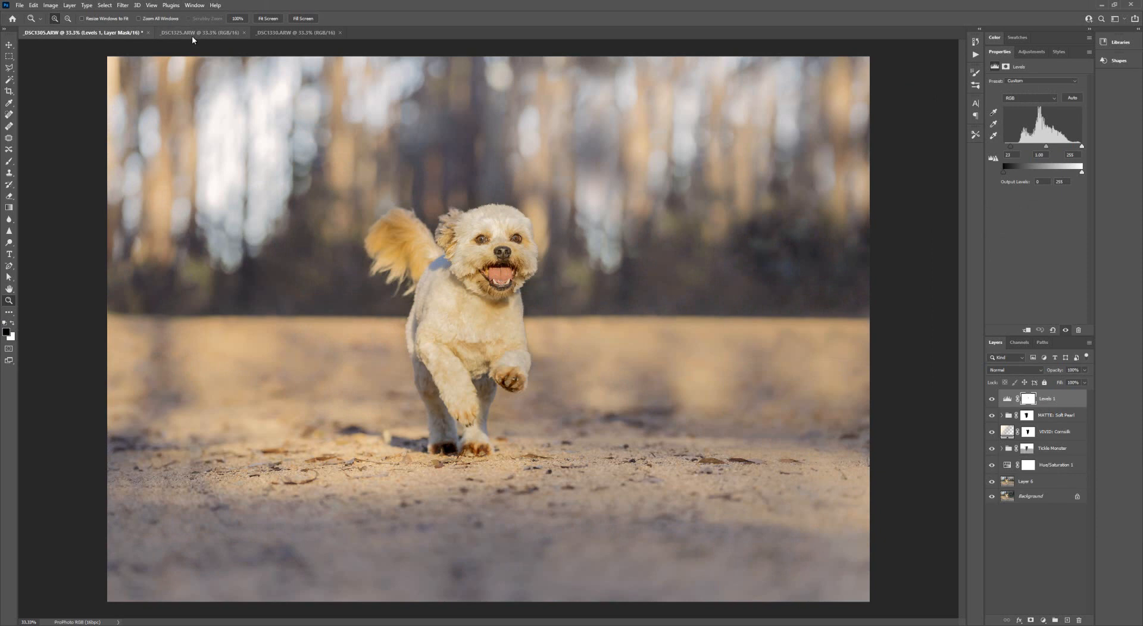
pyautogui.click(193, 34)
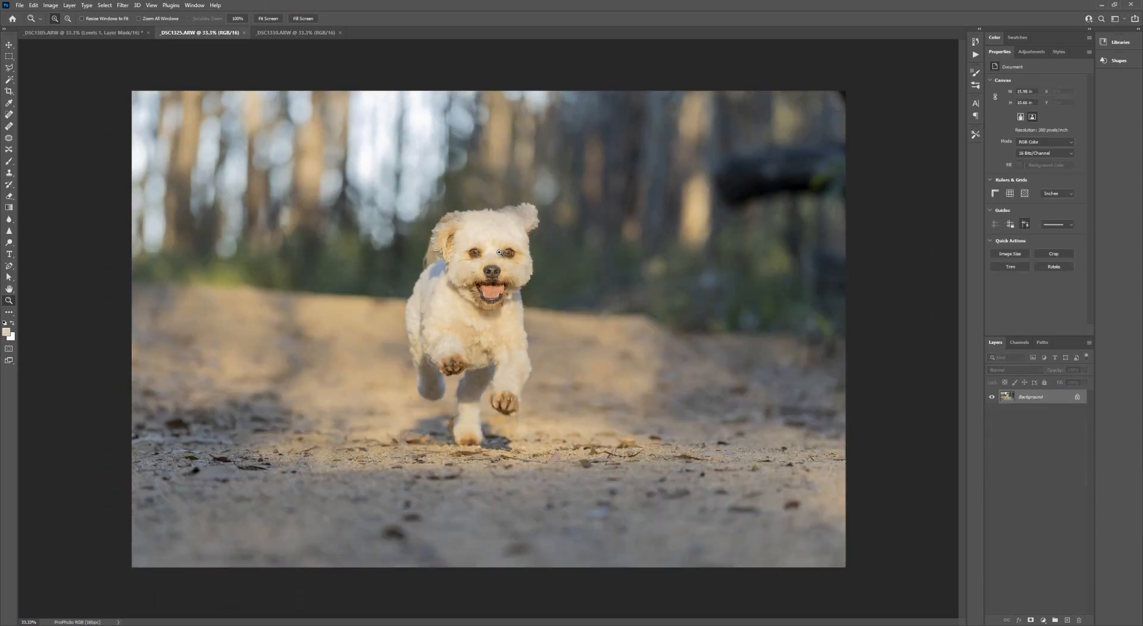
# - Examine the running dog's face, body and paws at 100% for sharpness and detail, finishing with the whole photo in view
pyautogui.click(500, 241)
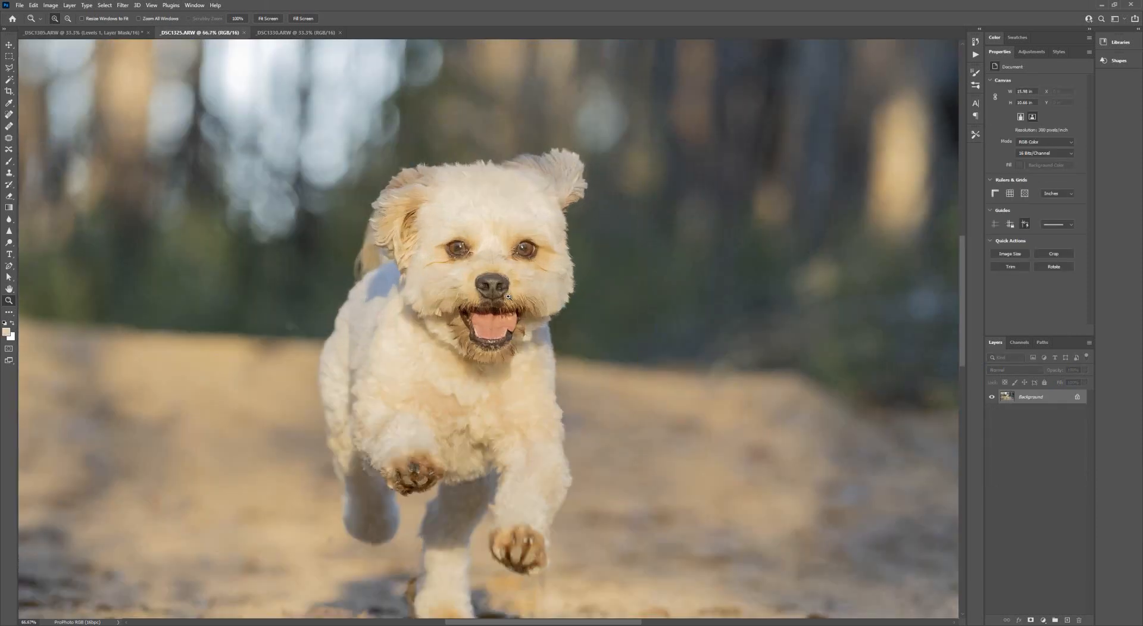
pyautogui.click(507, 297)
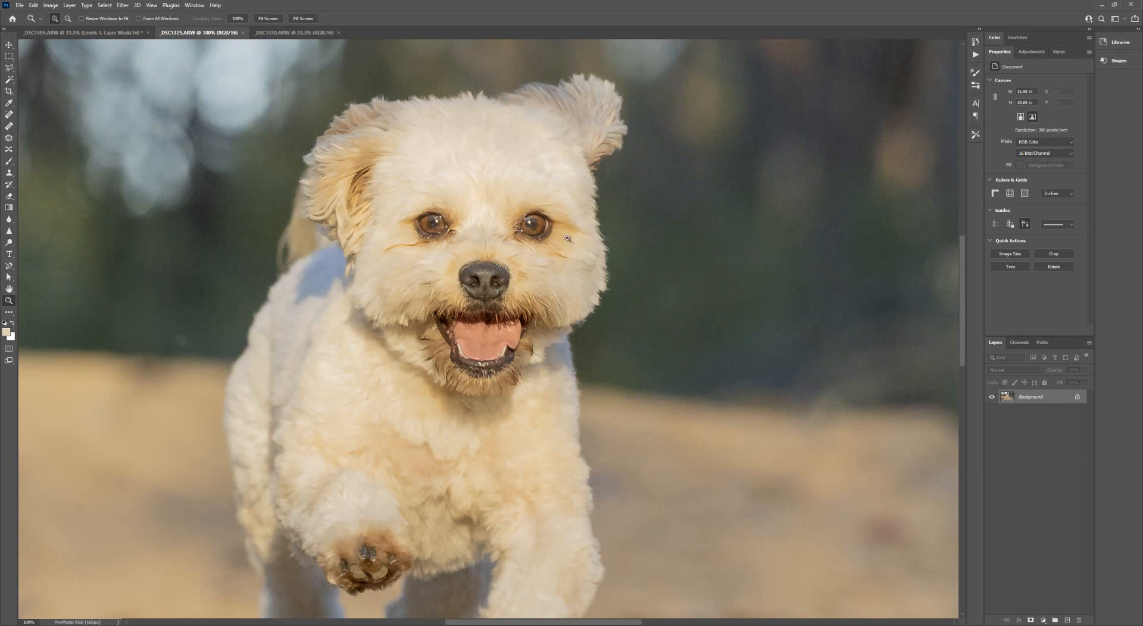
pyautogui.scroll(-1, 567, 440)
pyautogui.scroll(-5, 567, 440)
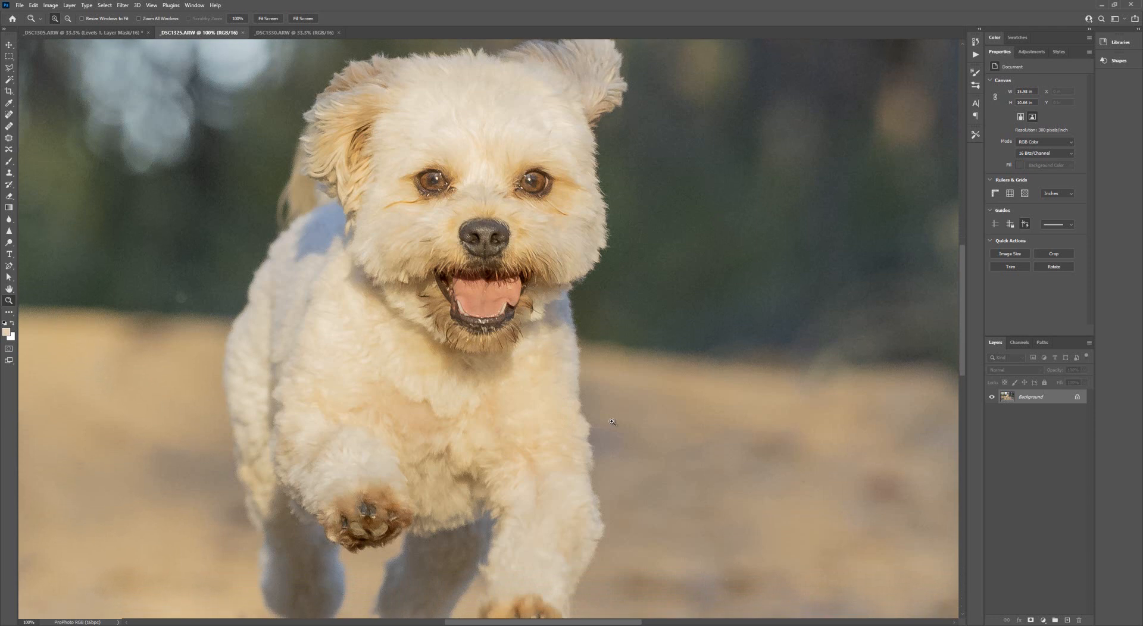
pyautogui.scroll(-4, 957, 332)
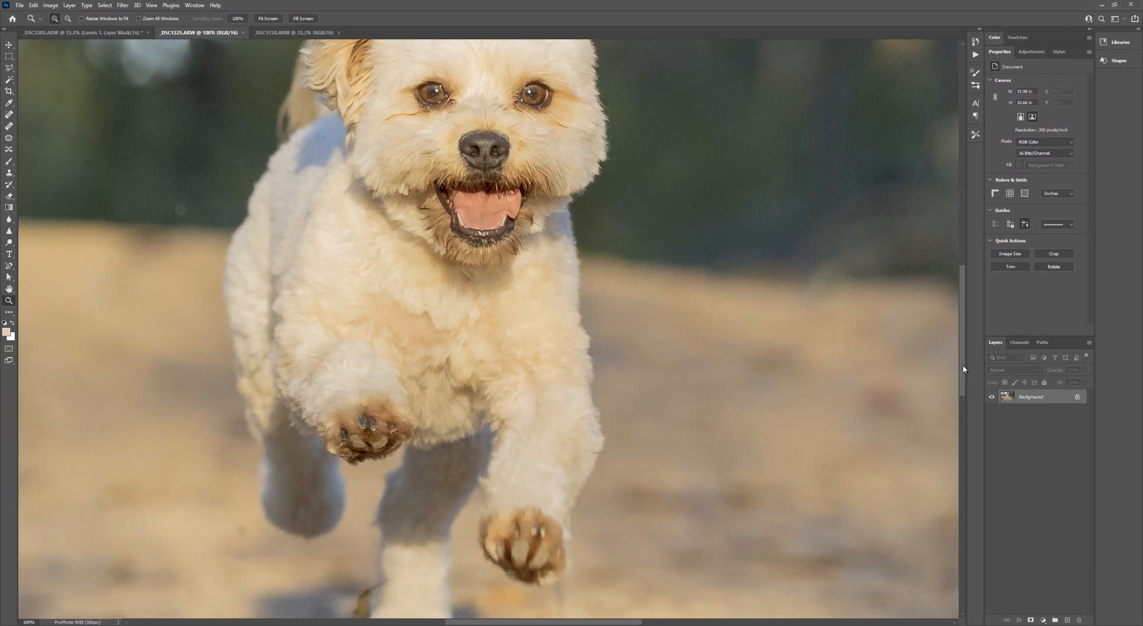
pyautogui.scroll(-4, 962, 365)
pyautogui.moveTo(965, 375); pyautogui.dragTo(965, 339)
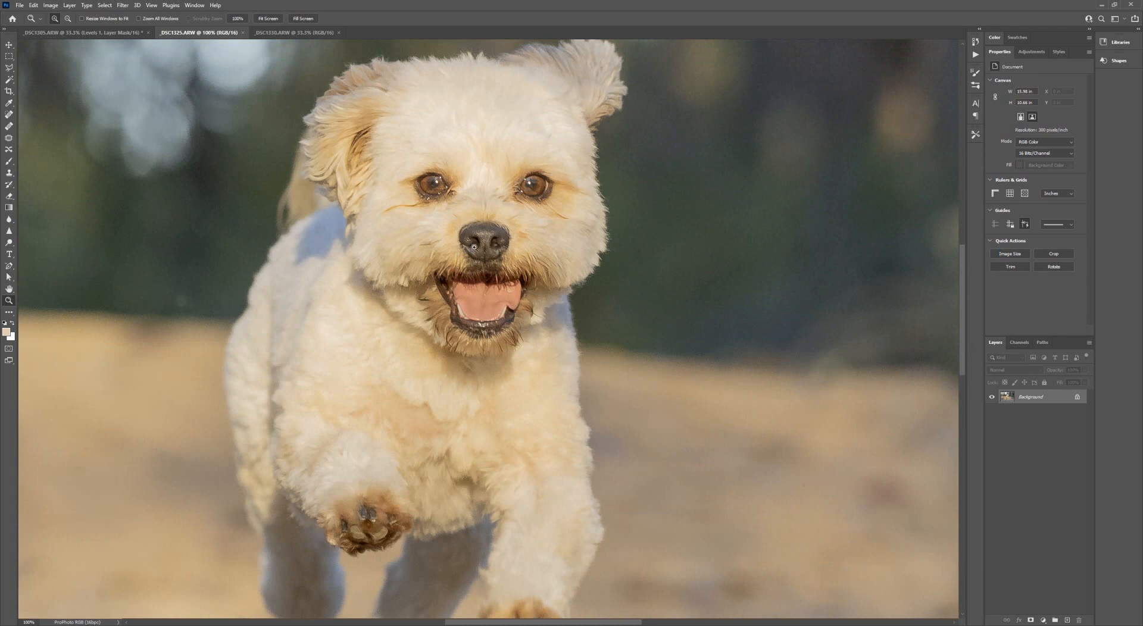
pyautogui.moveTo(965, 304); pyautogui.dragTo(967, 346)
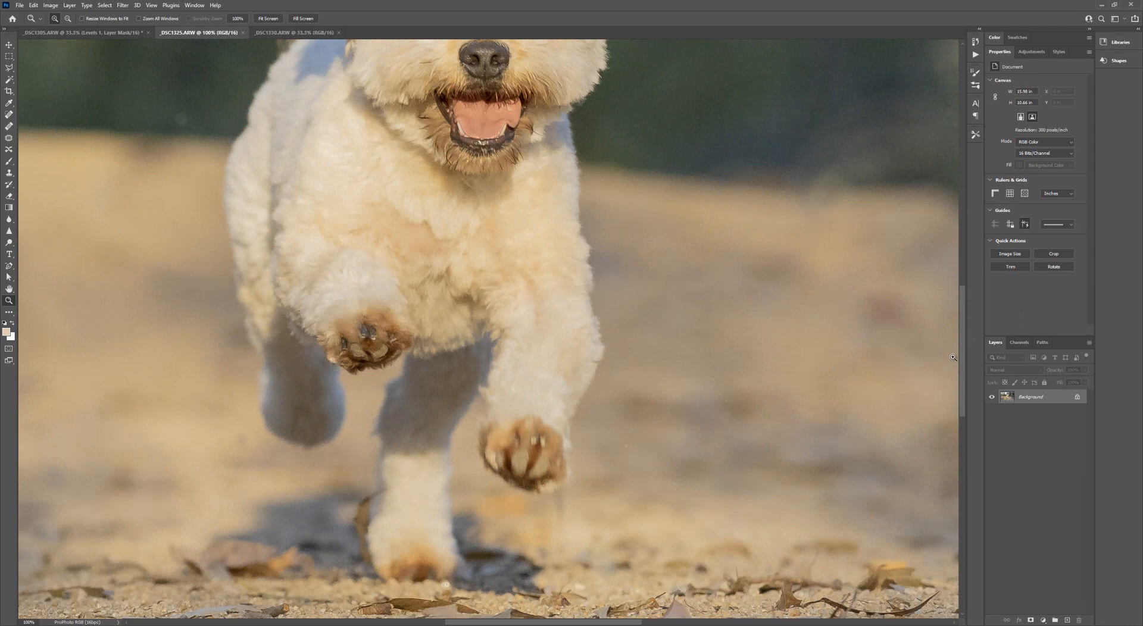
pyautogui.moveTo(963, 367); pyautogui.dragTo(985, 301)
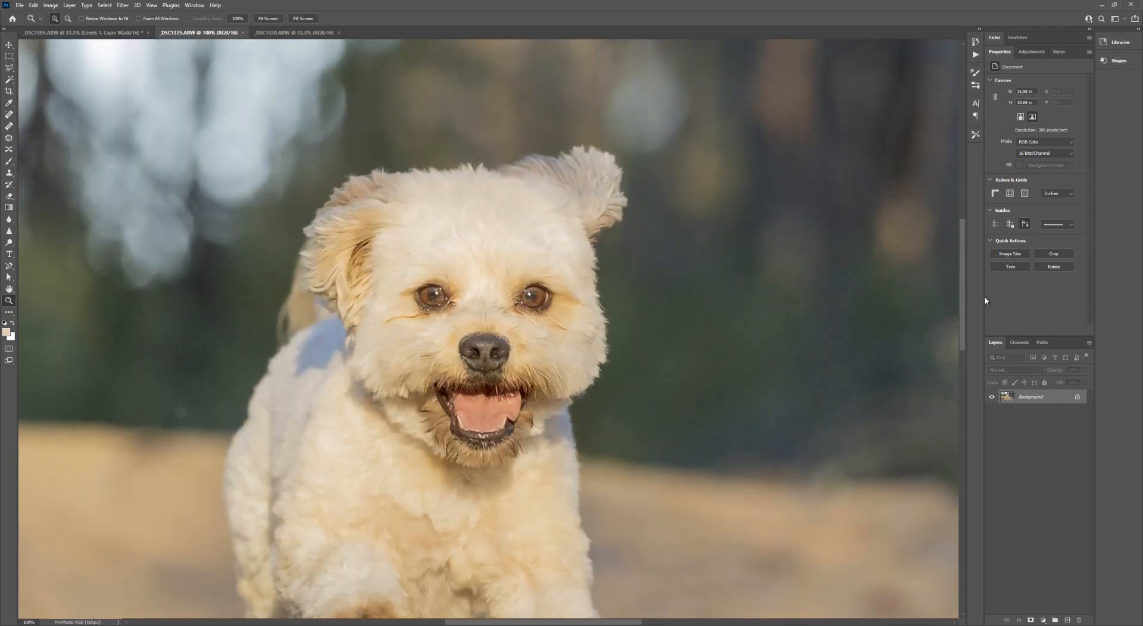
pyautogui.rightClick(450, 265)
pyautogui.click(489, 312)
pyautogui.rightClick(510, 304)
pyautogui.click(532, 350)
pyautogui.rightClick(488, 340)
pyautogui.click(516, 393)
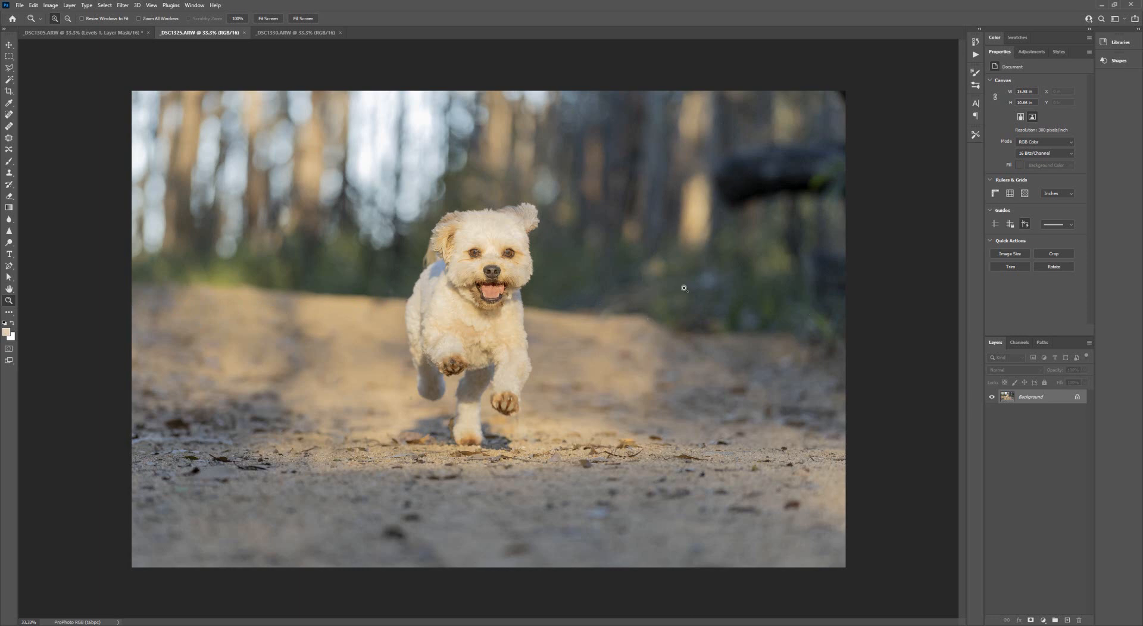
# - Duplicate the Background layer under the default name Background copy
pyautogui.rightClick(1031, 399)
pyautogui.click(1049, 410)
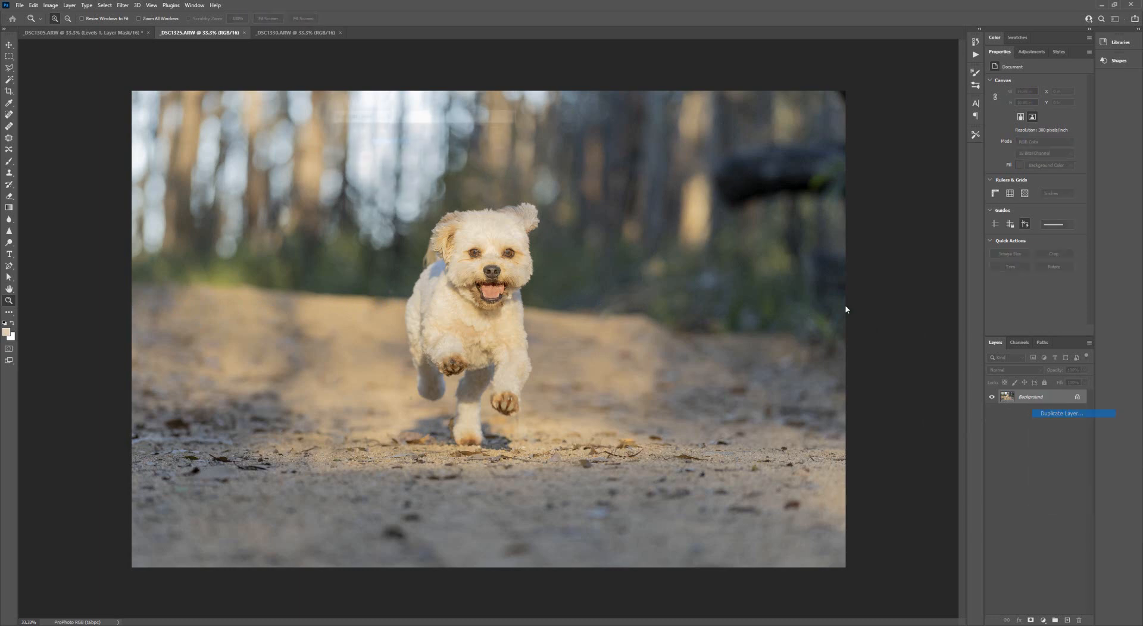
pyautogui.click(502, 133)
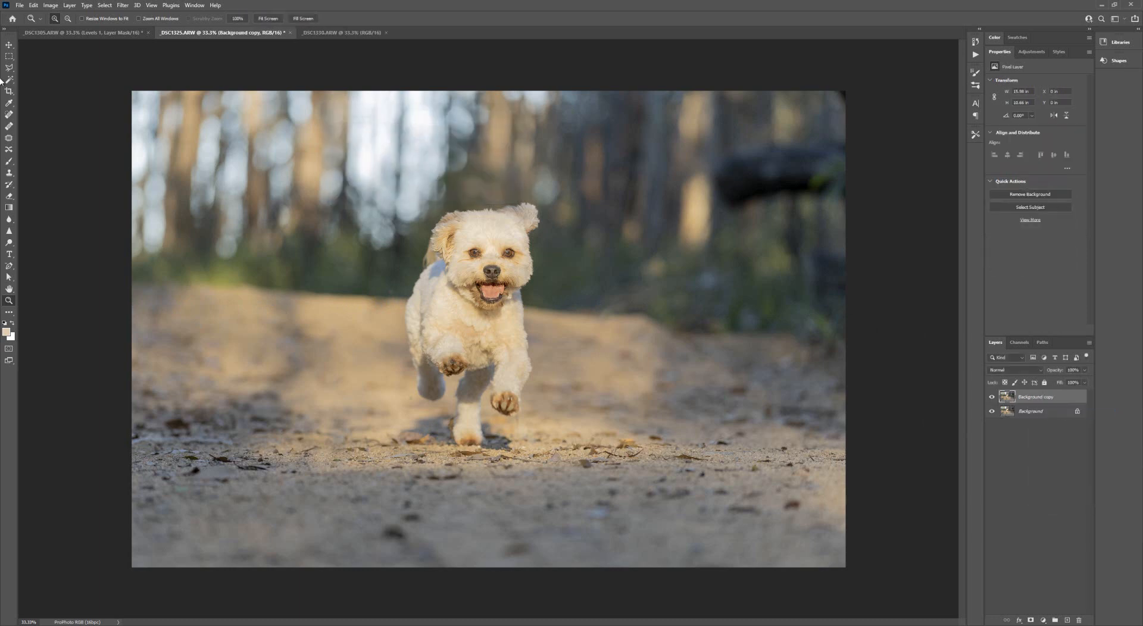
# - Copy a rectangular area about 6.3 × 6.9 in from the photo's upper-left corner to the dog's back onto a new layer
pyautogui.click(9, 58)
pyautogui.moveTo(108, 74); pyautogui.dragTo(413, 399)
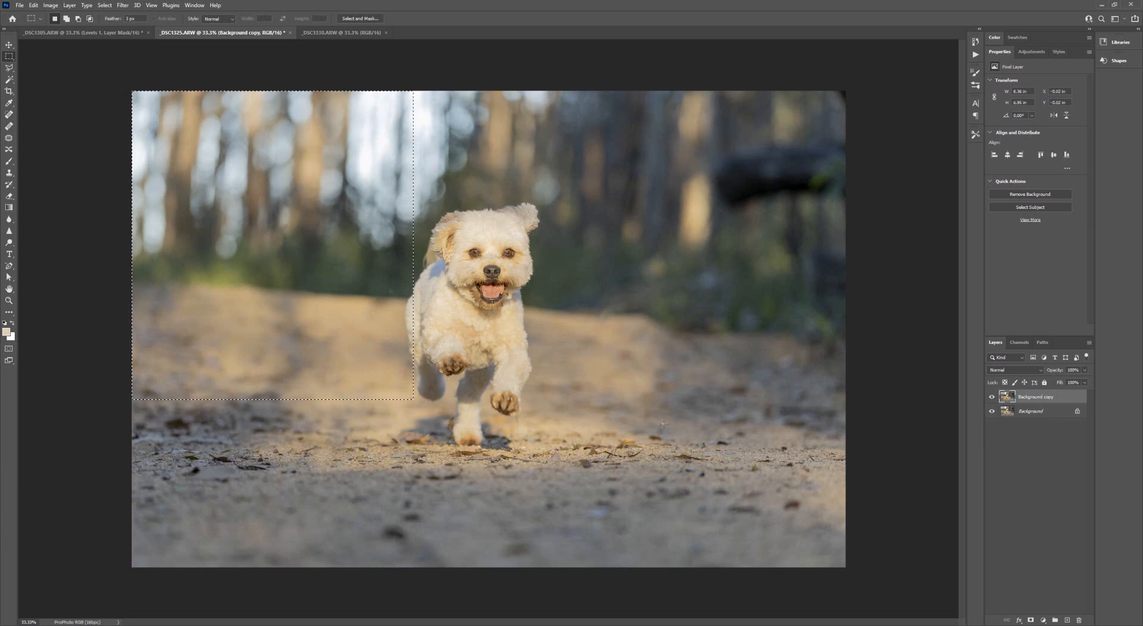
pyautogui.hotkey('ctrl', 'j')
pyautogui.click(35, 6)
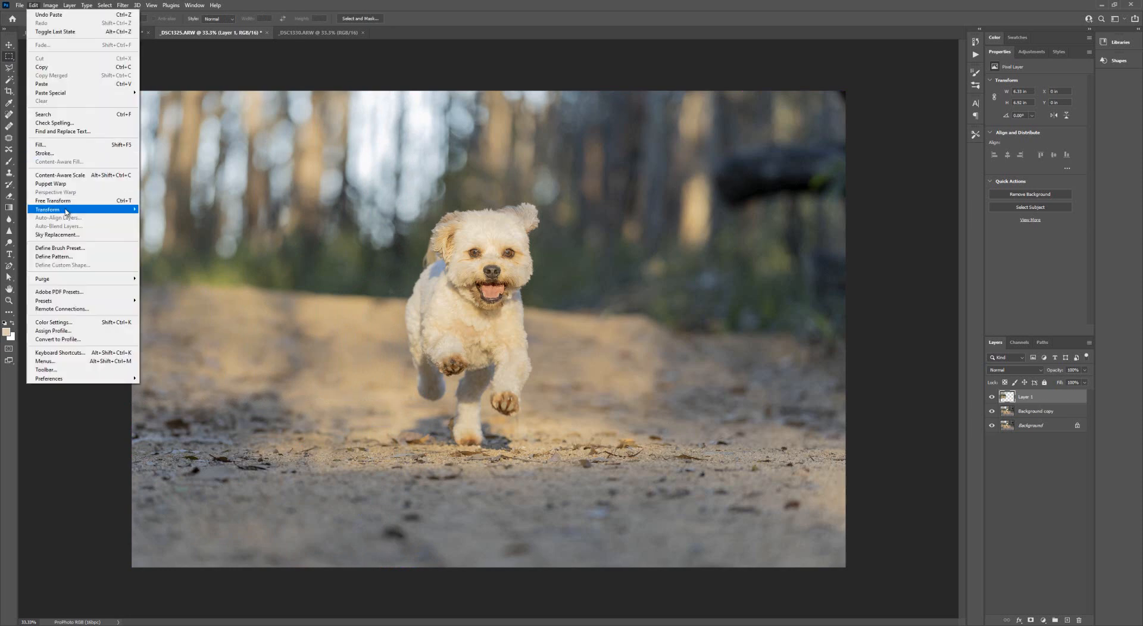
pyautogui.moveTo(68, 210)
pyautogui.click(188, 241)
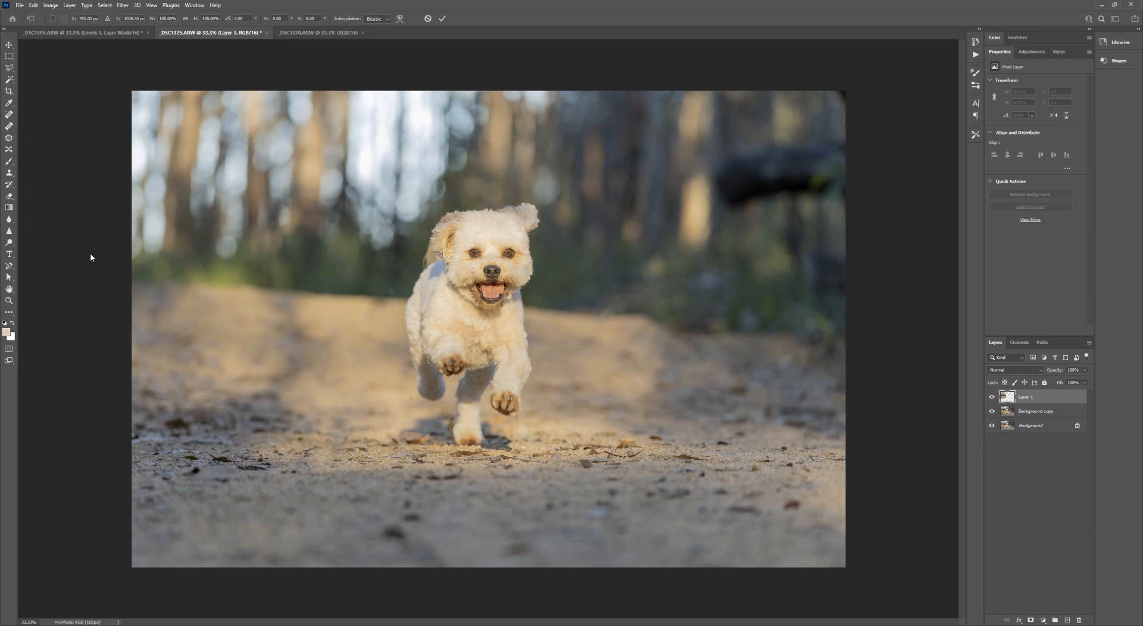
pyautogui.click(34, 6)
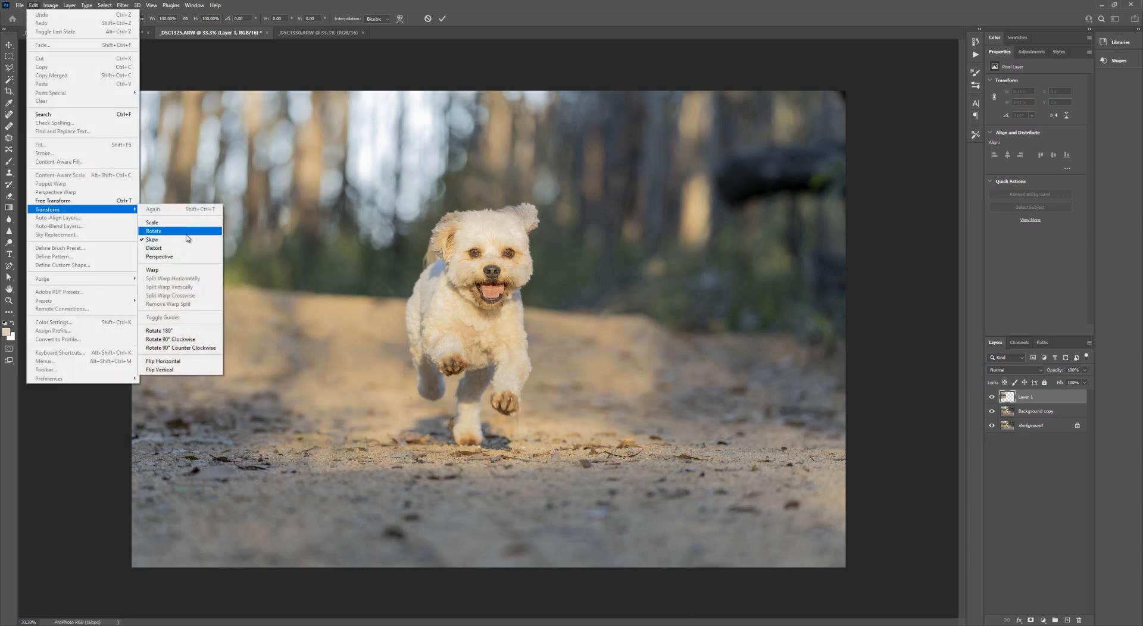
pyautogui.click(156, 239)
pyautogui.click(8, 45)
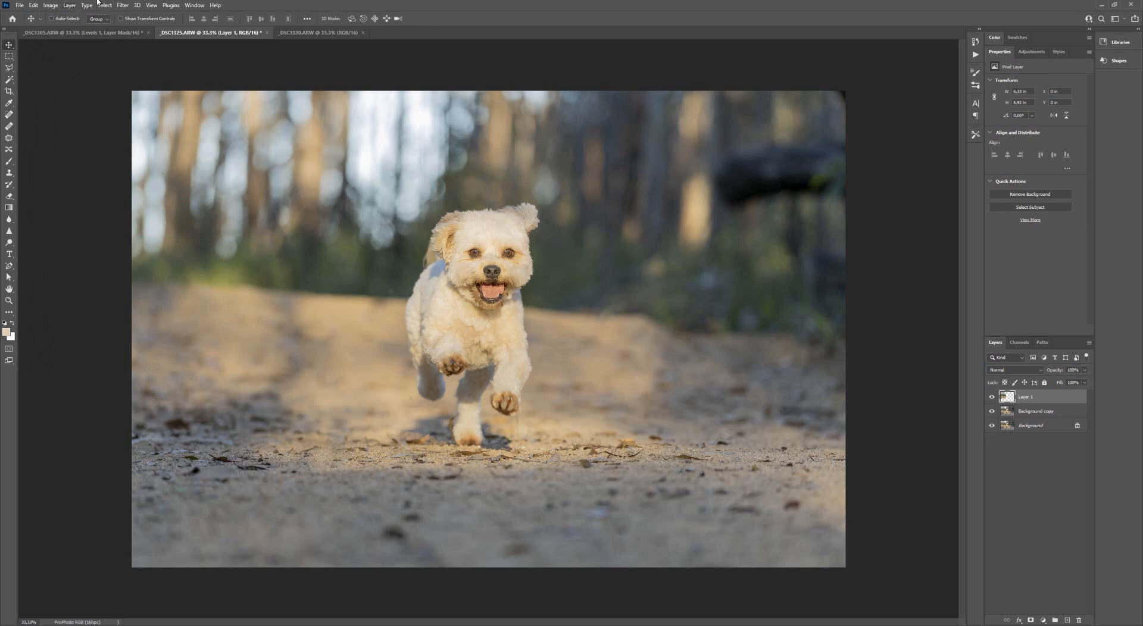
# - Skew the copied patch so its left edge shifts slightly downward, levelling the sandy horizon beside the dog, and commit the transform
pyautogui.click(34, 5)
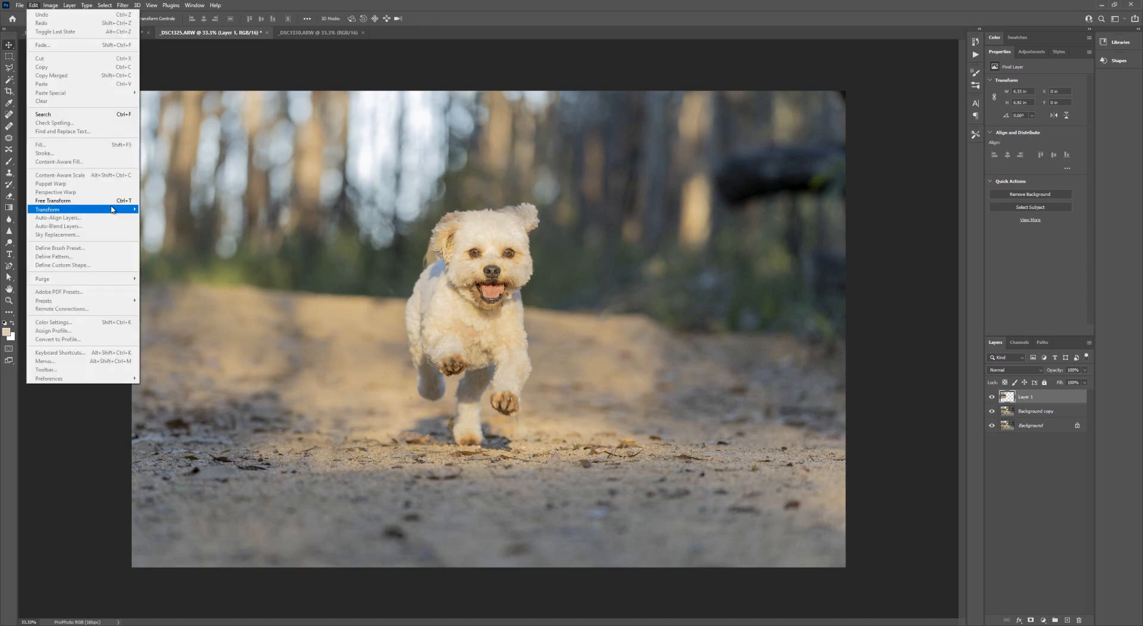
pyautogui.moveTo(113, 210)
pyautogui.click(180, 223)
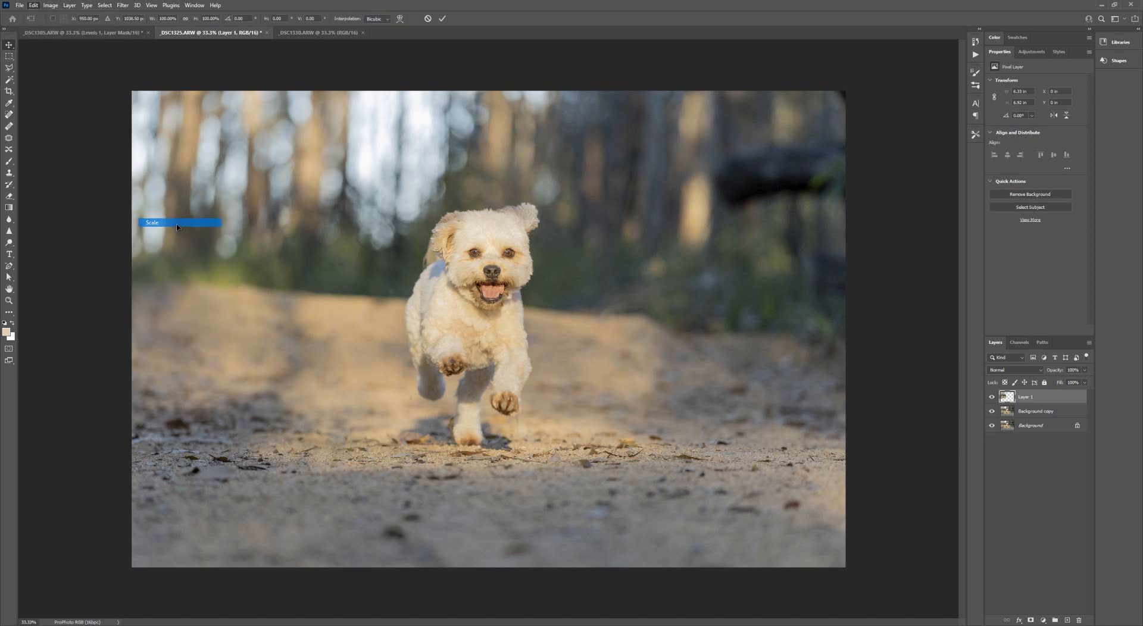
pyautogui.click(34, 5)
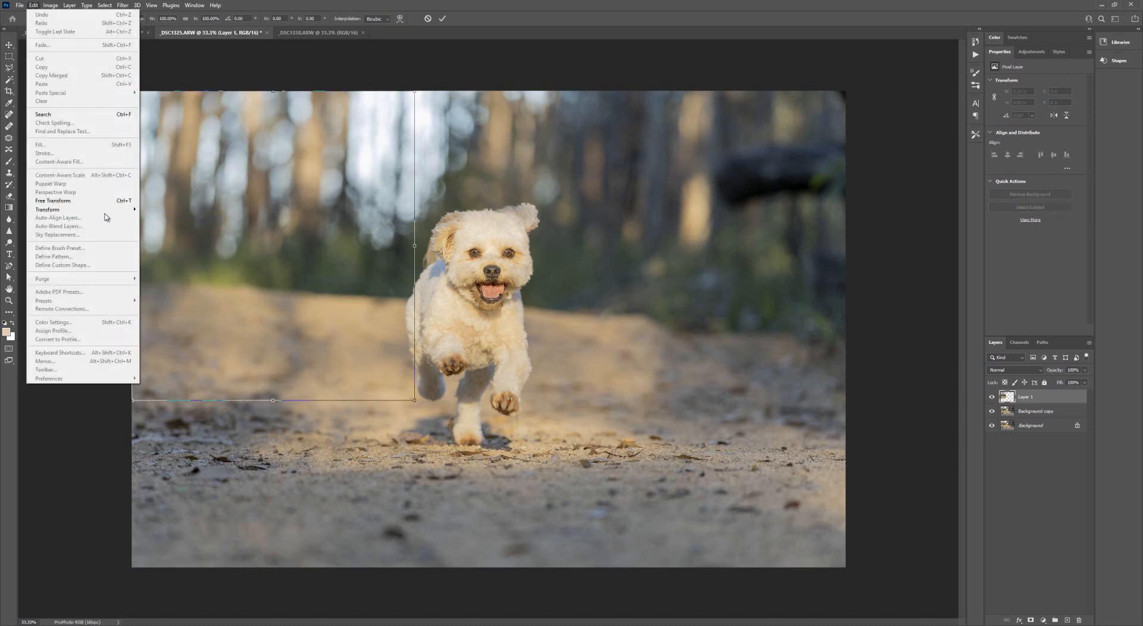
pyautogui.moveTo(109, 210)
pyautogui.click(160, 239)
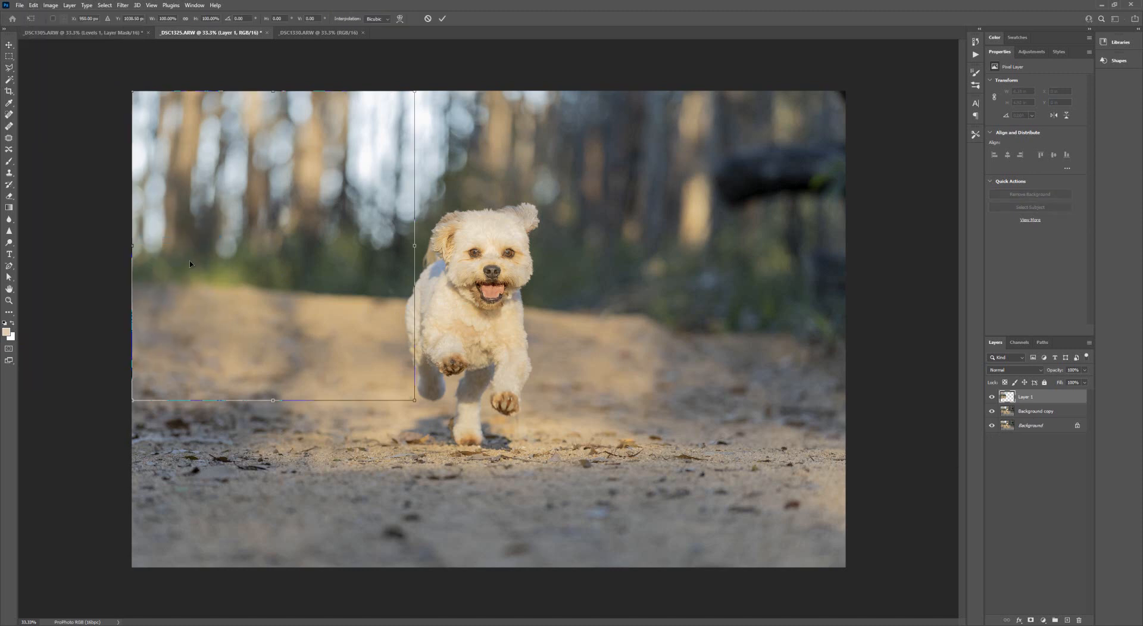
pyautogui.moveTo(132, 248); pyautogui.dragTo(129, 267)
pyautogui.click(443, 19)
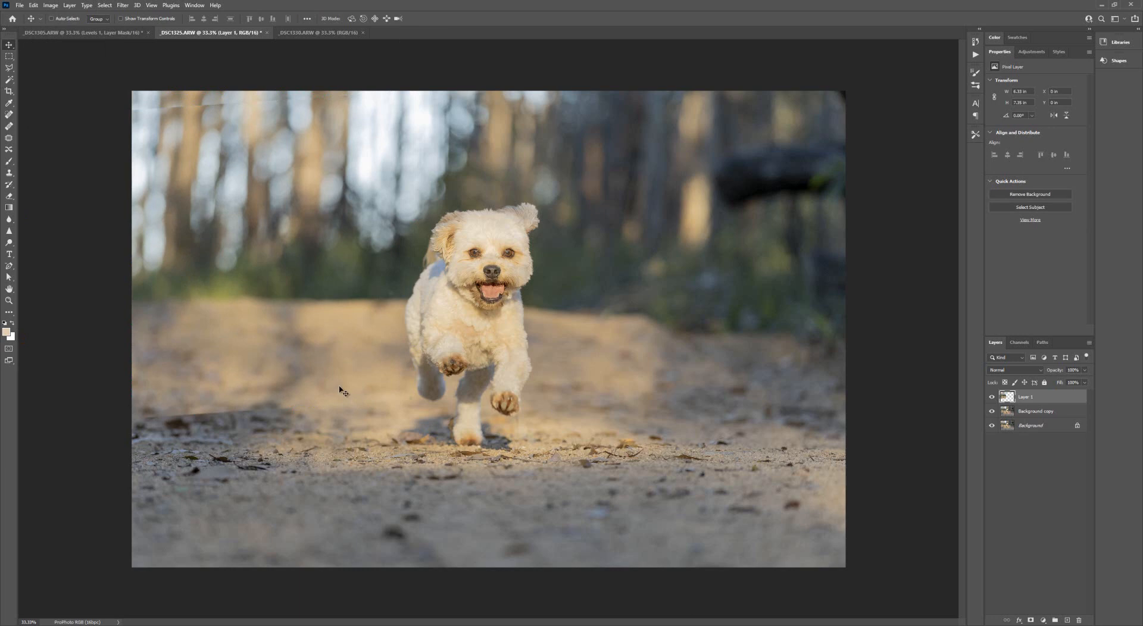
# - Check the skewed patch against the original horizon and add a white layer mask to Layer 1
pyautogui.click(992, 398)
pyautogui.click(992, 398)
pyautogui.click(1030, 621)
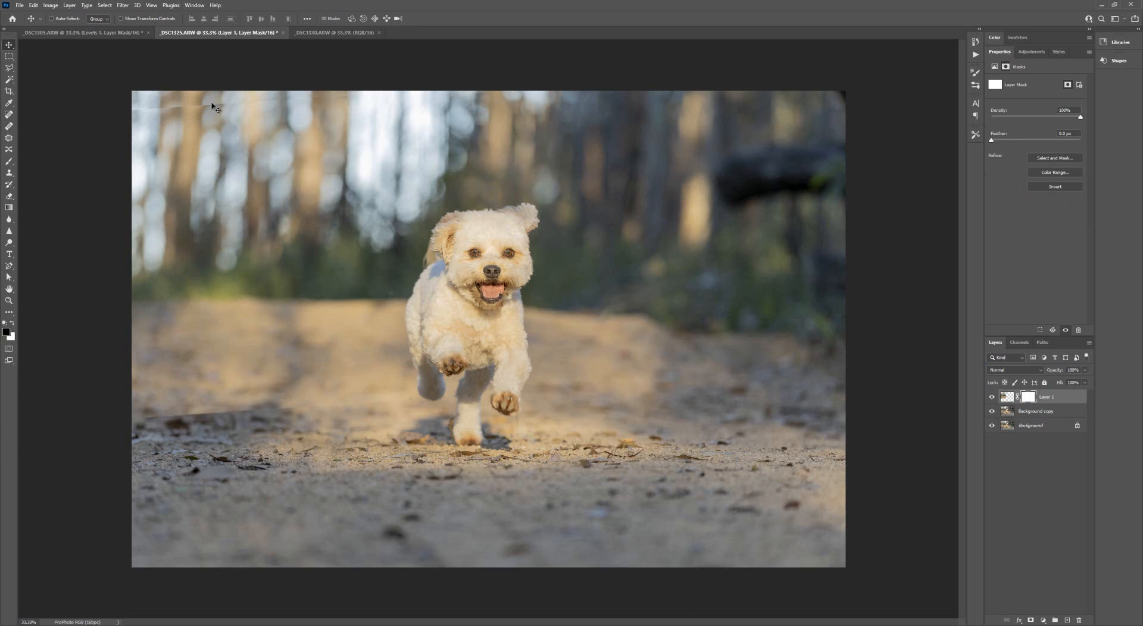
# - Paint black on Layer 1's mask along the patch's upper seam with an enlarged brush at 100% opacity to hide the edge
pyautogui.click(11, 160)
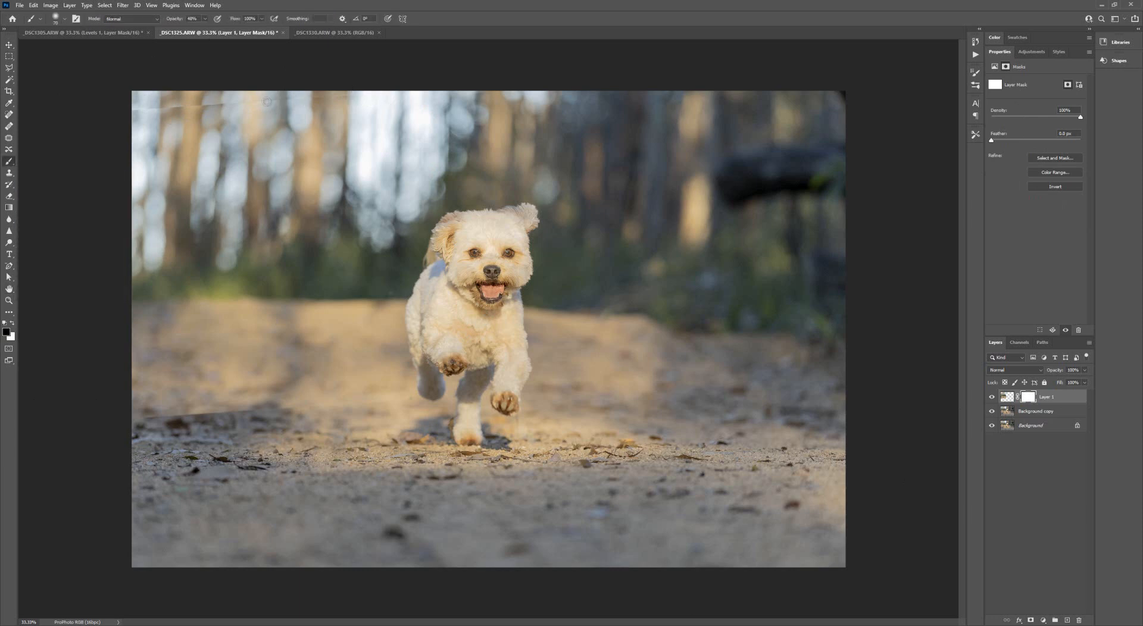
pyautogui.press(']')
pyautogui.press(']')
pyautogui.press(']')
pyautogui.press(']')
pyautogui.press(']')
pyautogui.press(']')
pyautogui.press(']')
pyautogui.press(']')
pyautogui.press(']')
pyautogui.press(']')
pyautogui.press('[')
pyautogui.press('[')
pyautogui.press('[')
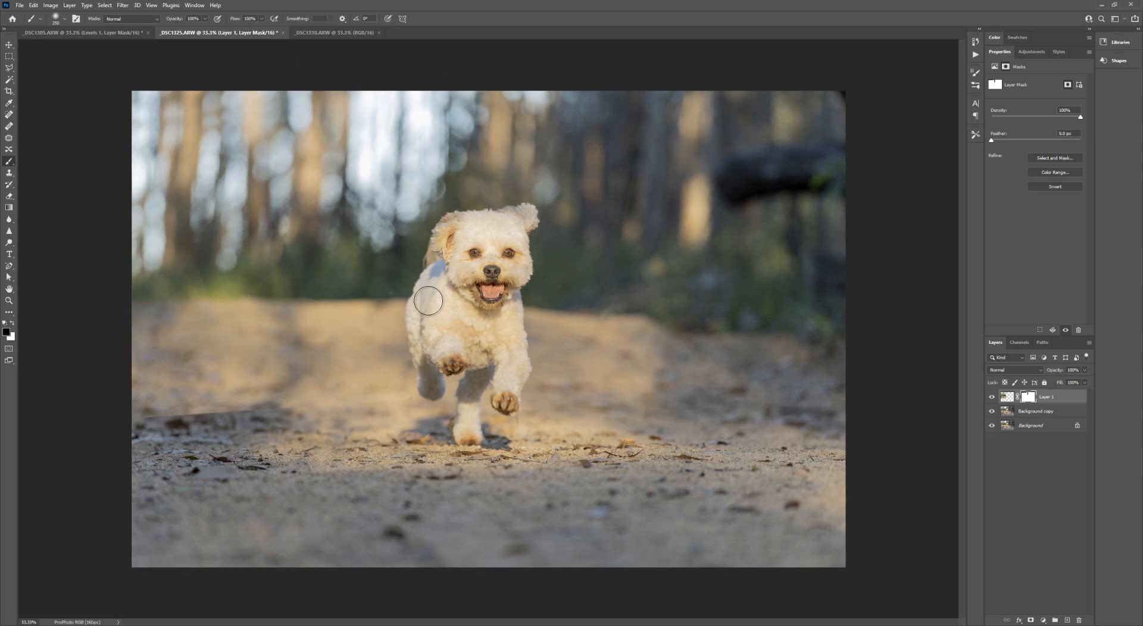
# - Enlarge the brush and mask out the patch's lower seam across the sand left of the dog
pyautogui.press(']')
pyautogui.press(']')
pyautogui.moveTo(415, 409)
pyautogui.mouseDown()
pyautogui.moveTo(238, 398)
pyautogui.moveTo(140, 408)
pyautogui.mouseUp()
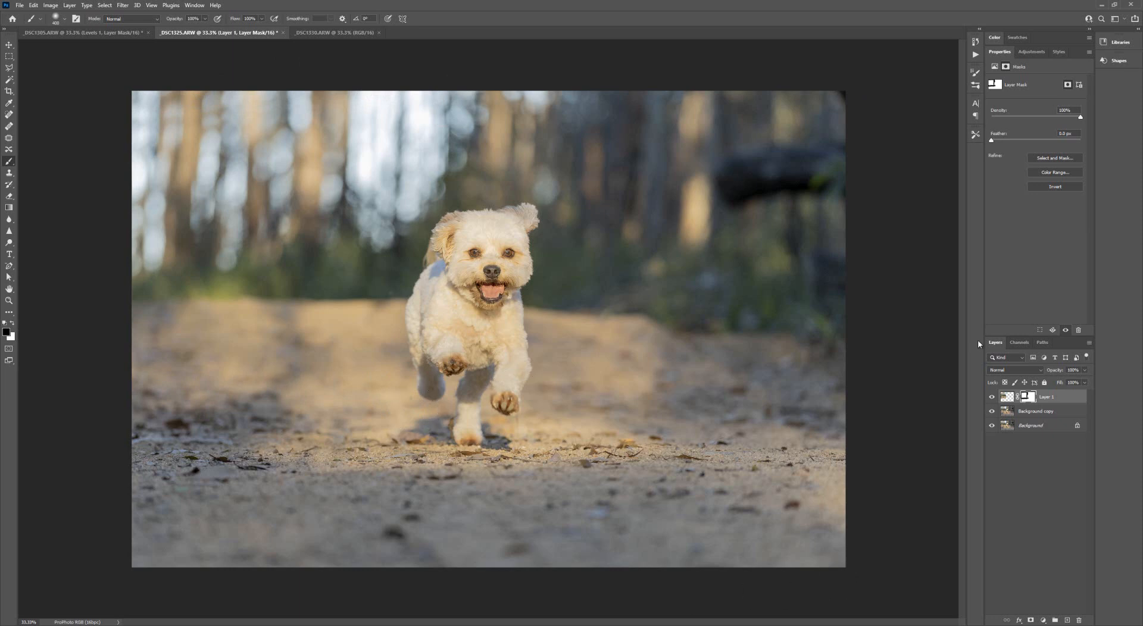
# - Compare the horizon with and without the Layer 1 correction, leaving the layer visible
pyautogui.click(992, 397)
pyautogui.click(991, 397)
pyautogui.click(991, 397)
pyautogui.click(991, 397)
pyautogui.click(991, 397)
pyautogui.click(991, 397)
pyautogui.click(991, 397)
pyautogui.click(992, 397)
pyautogui.click(992, 397)
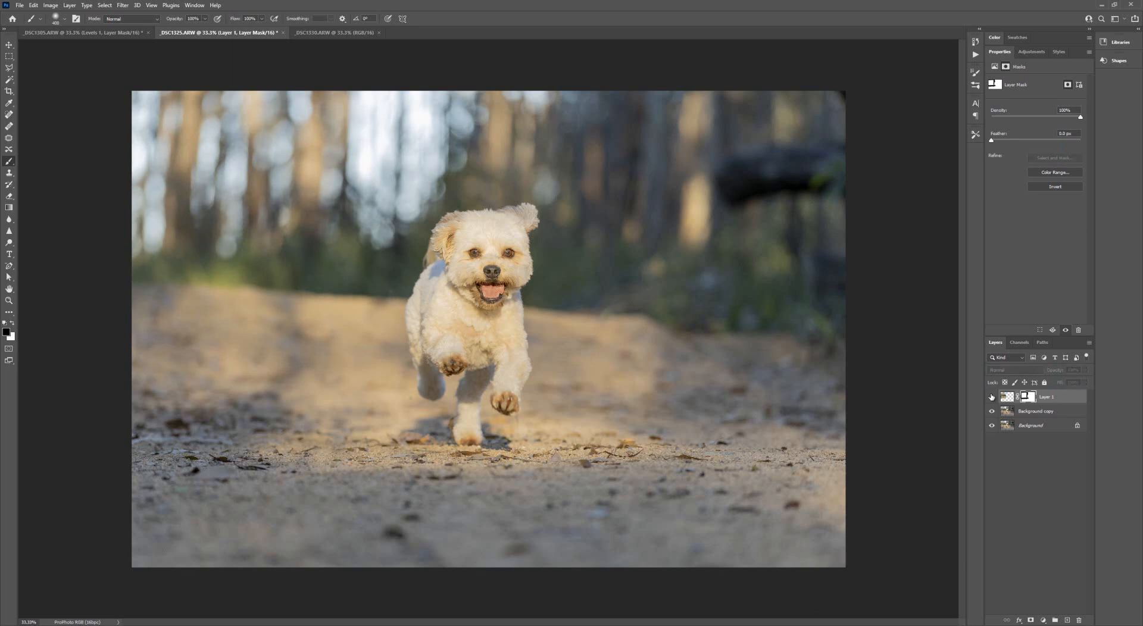
pyautogui.click(991, 397)
pyautogui.click(991, 397)
pyautogui.click(992, 398)
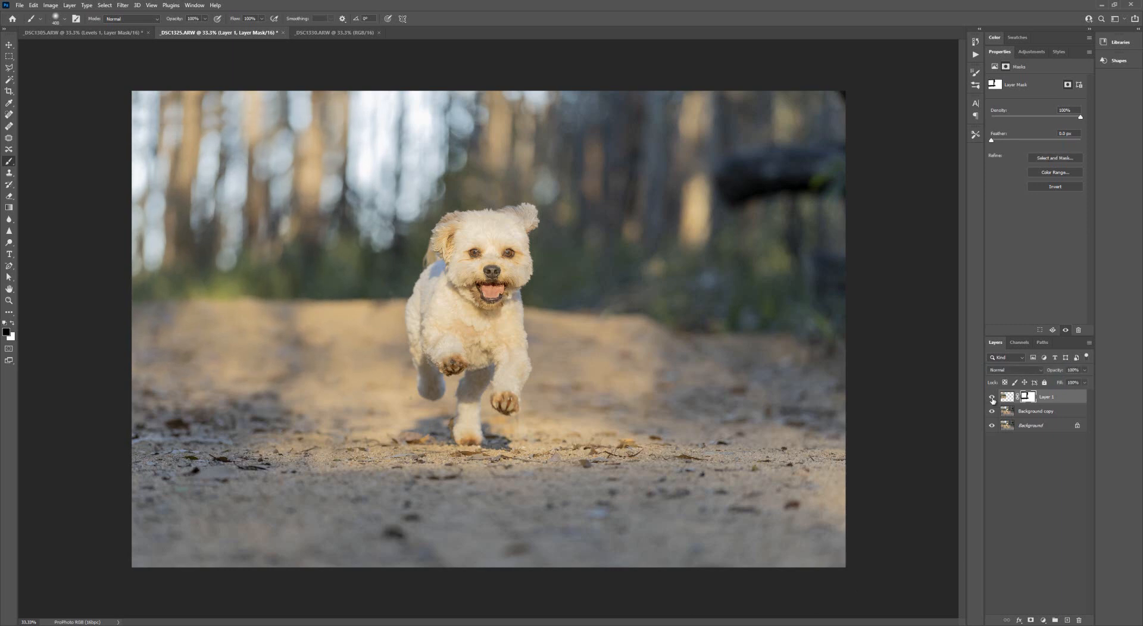
# - Merge Layer 1 and Background copy into a single layer above the Background
pyautogui.keyDown('shift'); pyautogui.click(1034, 411); pyautogui.keyUp('shift')
pyautogui.rightClick(1034, 412)
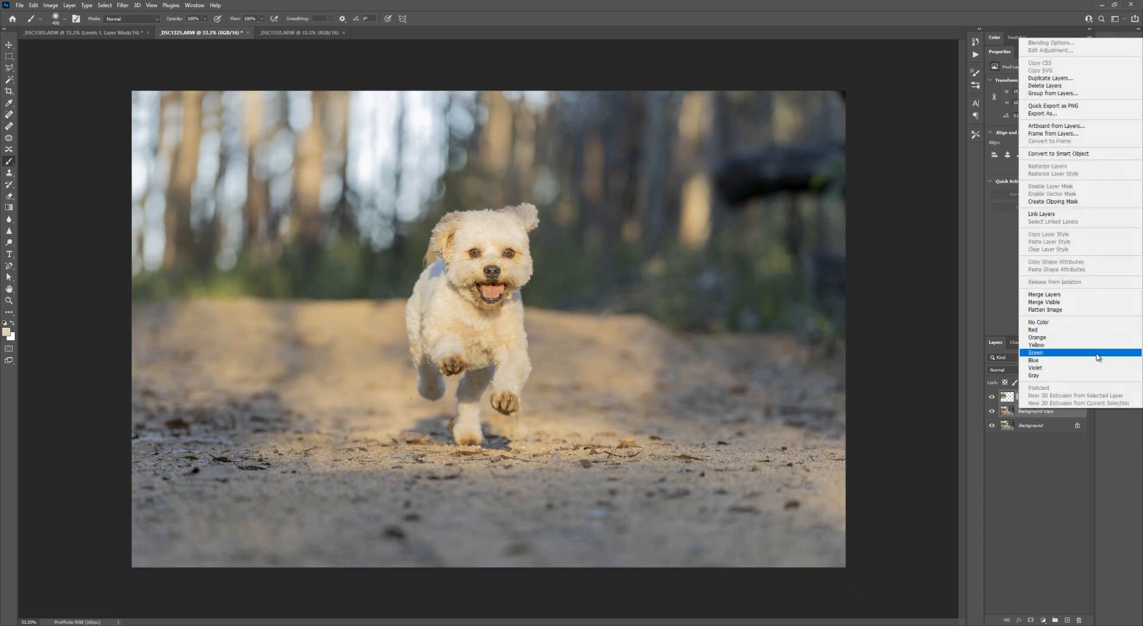
pyautogui.click(1077, 303)
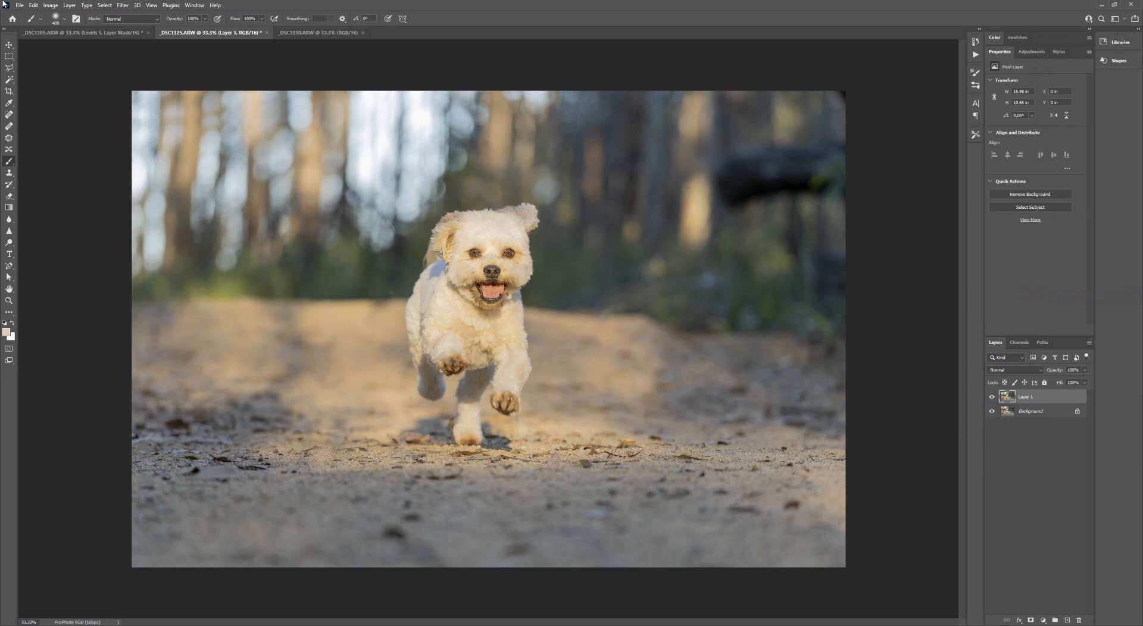
# - Copy the photo's upper-left area, from the left edge to mid-dog, onto its own layer and move it over the right half
pyautogui.click(10, 57)
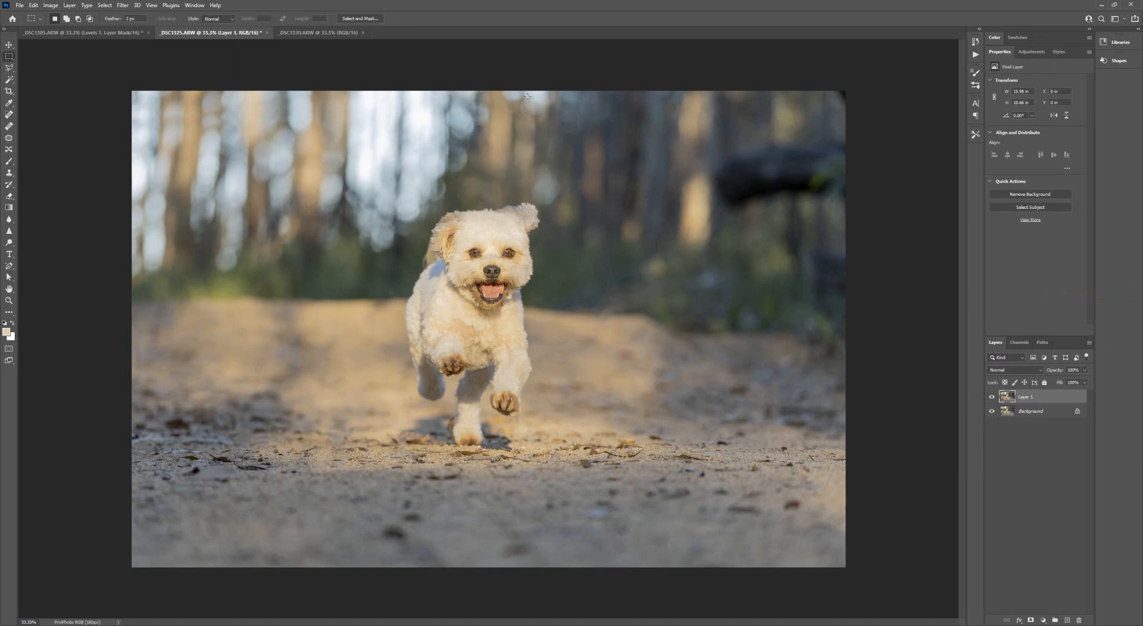
pyautogui.moveTo(511, 82); pyautogui.dragTo(3, 444)
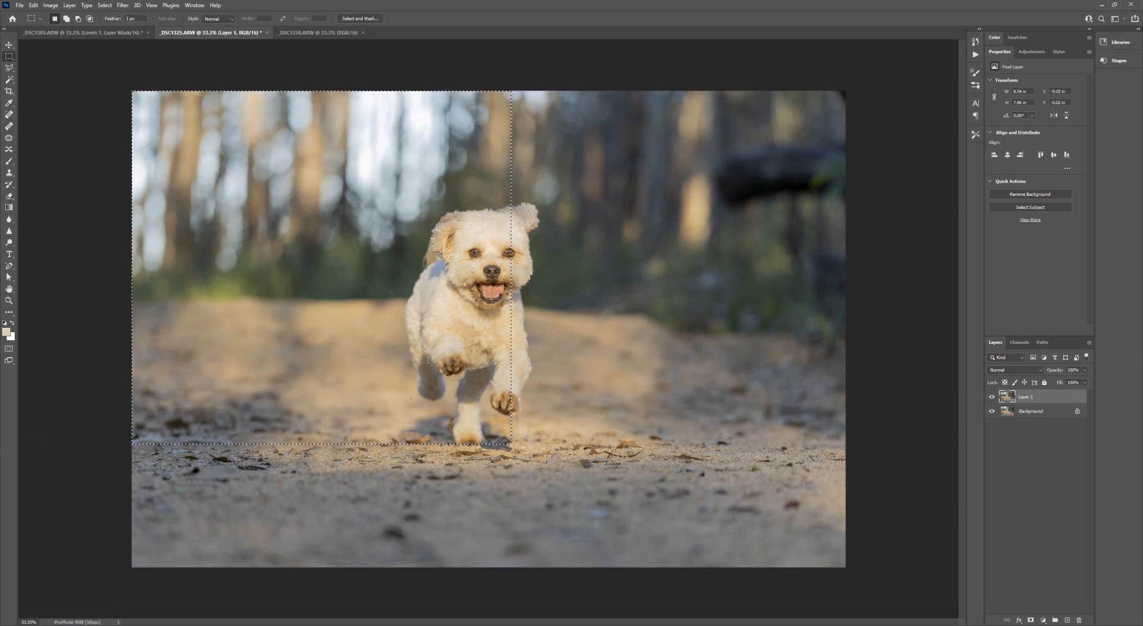
pyautogui.hotkey('ctrl', 'j')
pyautogui.click(9, 45)
pyautogui.moveTo(445, 277); pyautogui.dragTo(671, 273)
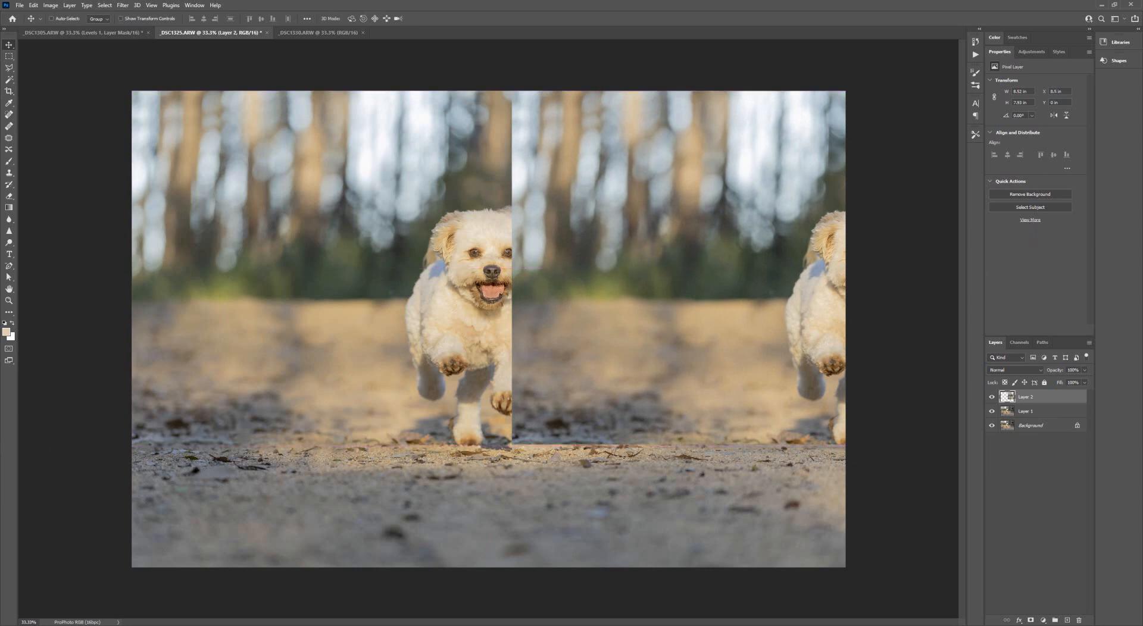
# - Add a mask to Layer 2 and paint it black to reveal the original dog and hide the patch's lower and right edges
pyautogui.click(1030, 620)
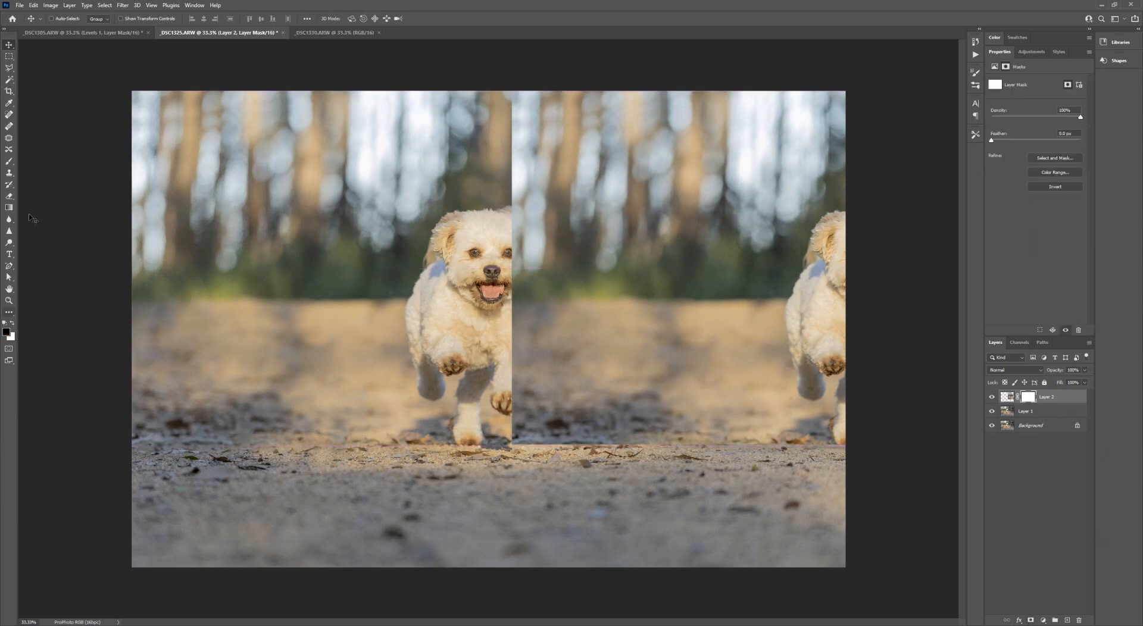
pyautogui.click(11, 161)
pyautogui.moveTo(857, 248)
pyautogui.mouseDown()
pyautogui.moveTo(819, 283)
pyautogui.moveTo(815, 411)
pyautogui.moveTo(831, 438)
pyautogui.moveTo(792, 455)
pyautogui.moveTo(637, 443)
pyautogui.moveTo(539, 420)
pyautogui.moveTo(521, 375)
pyautogui.moveTo(524, 95)
pyautogui.mouseUp()
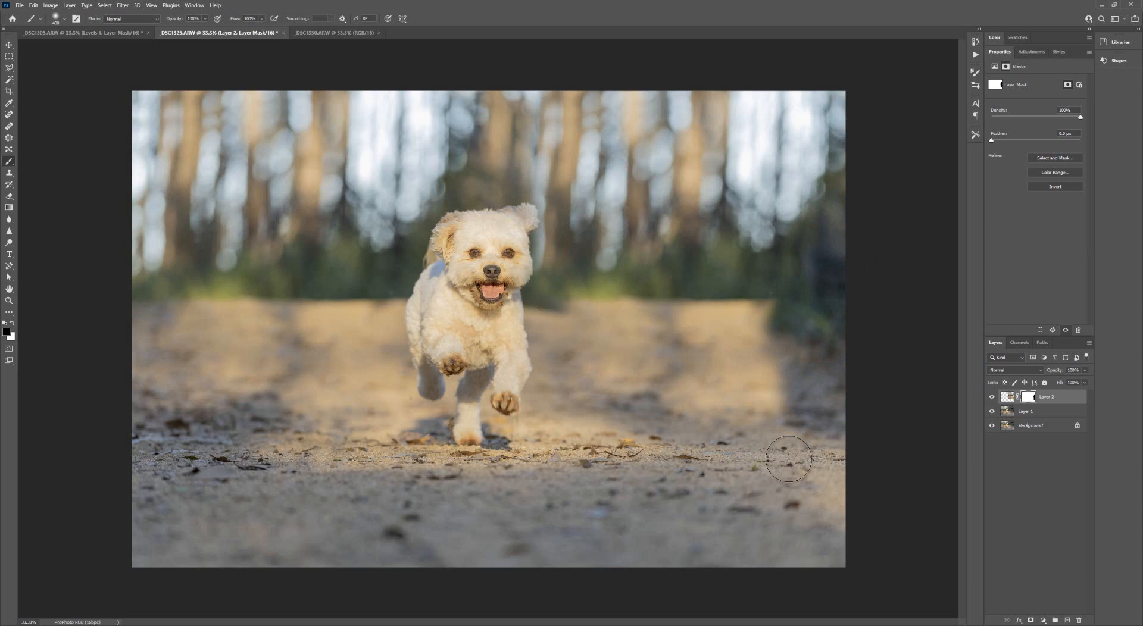
# - Refine Layer 2's mask beside the dog's head with a smaller brush, using white to restore the patch and black to uncover the dog
pyautogui.click(9, 301)
pyautogui.click(539, 298)
pyautogui.click(548, 178)
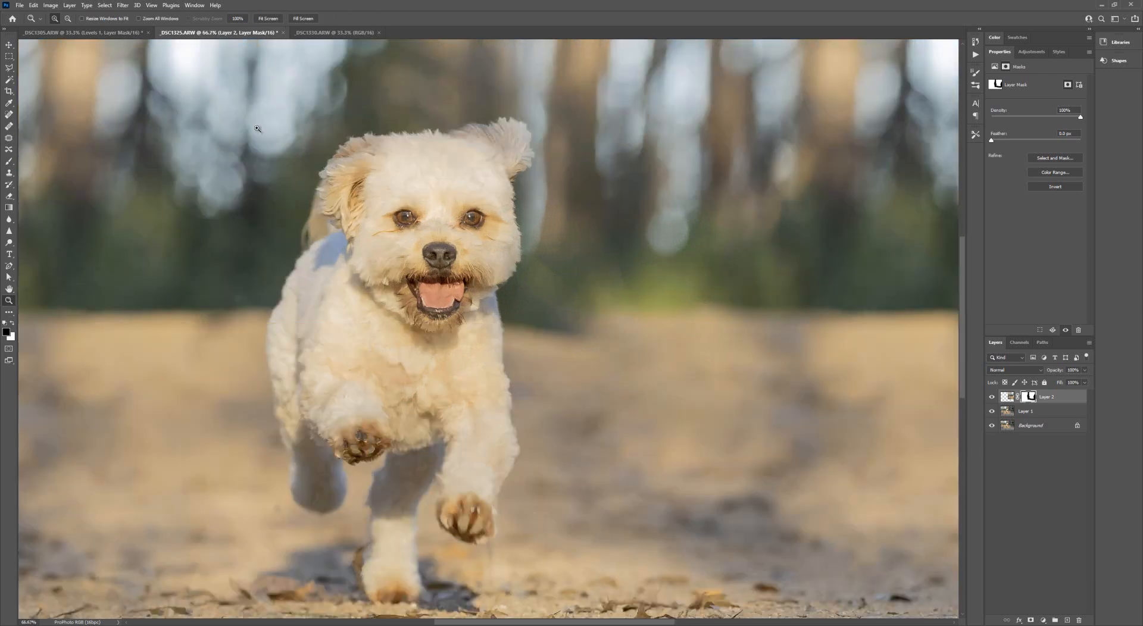
pyautogui.click(14, 163)
pyautogui.click(13, 324)
pyautogui.press('[')
pyautogui.press('[')
pyautogui.press('[')
pyautogui.press('[')
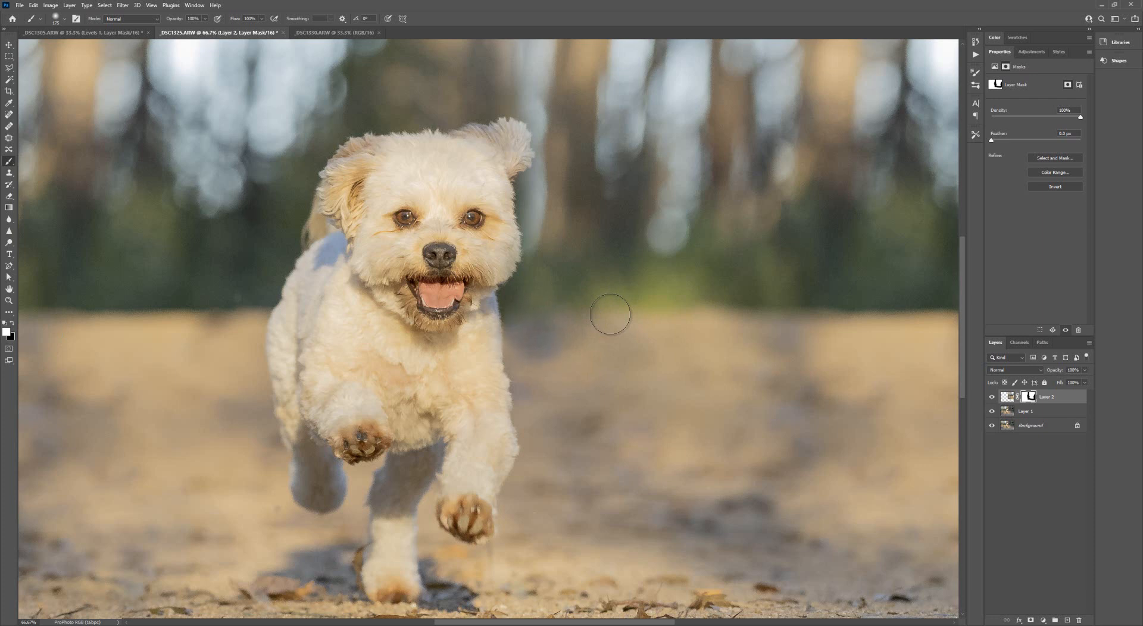
pyautogui.click(992, 397)
pyautogui.click(993, 398)
pyautogui.press(']')
pyautogui.moveTo(532, 232)
pyautogui.mouseDown()
pyautogui.moveTo(511, 208)
pyautogui.moveTo(516, 189)
pyautogui.mouseUp()
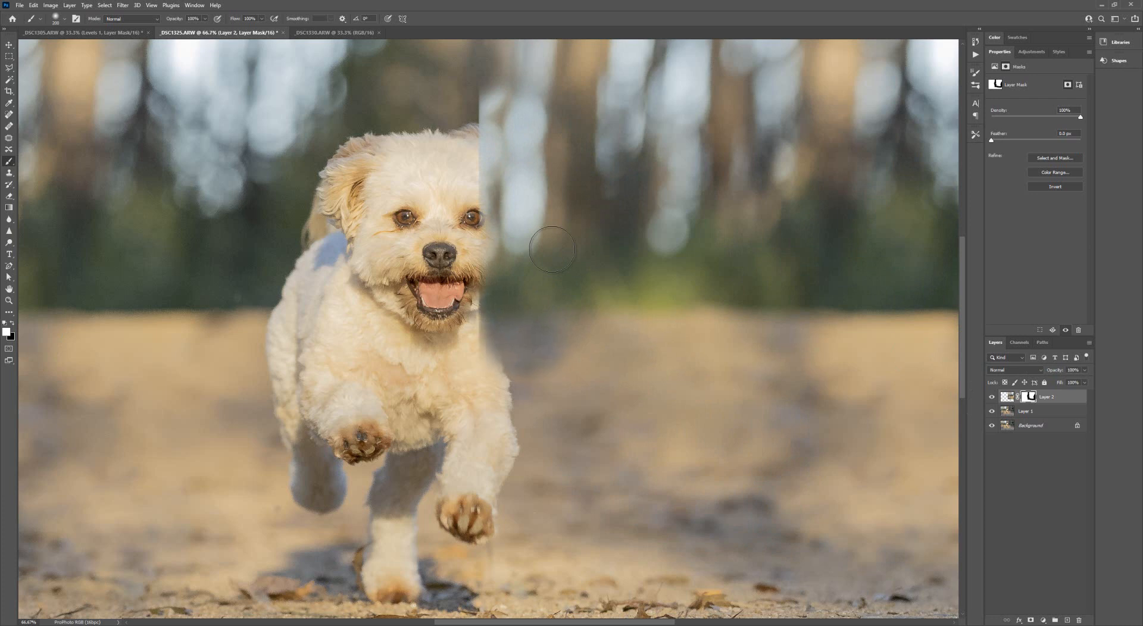
pyautogui.click(12, 322)
pyautogui.click(465, 327)
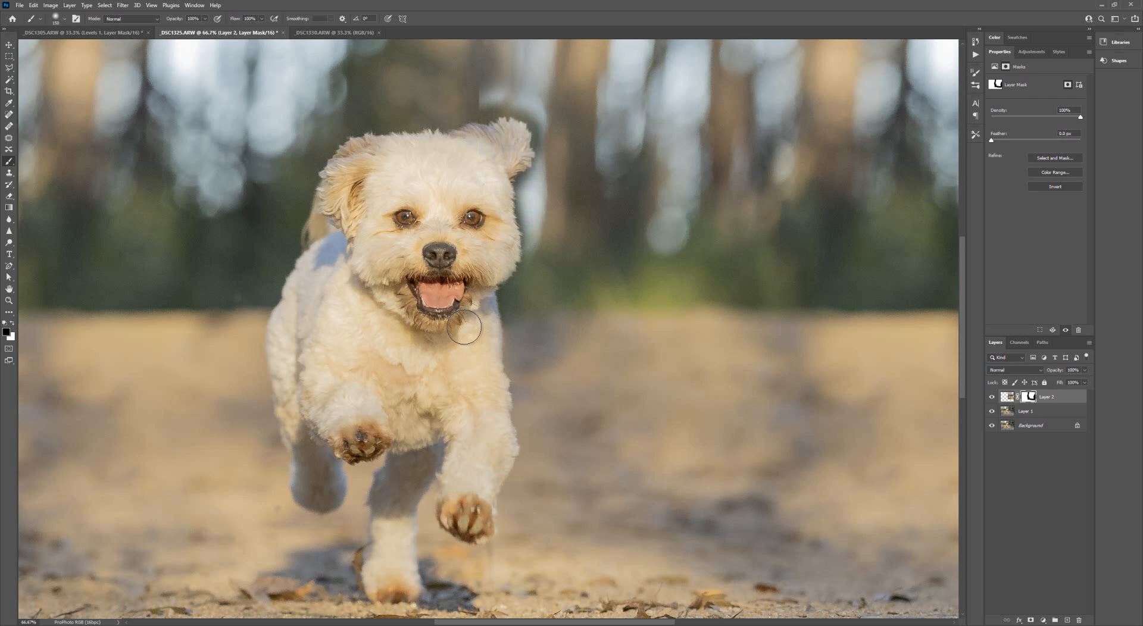
# - Shift Layer 2 left behind the dog and compare the horizon with the patch hidden and shown, leaving it visible
pyautogui.click(10, 45)
pyautogui.moveTo(652, 403); pyautogui.dragTo(570, 399)
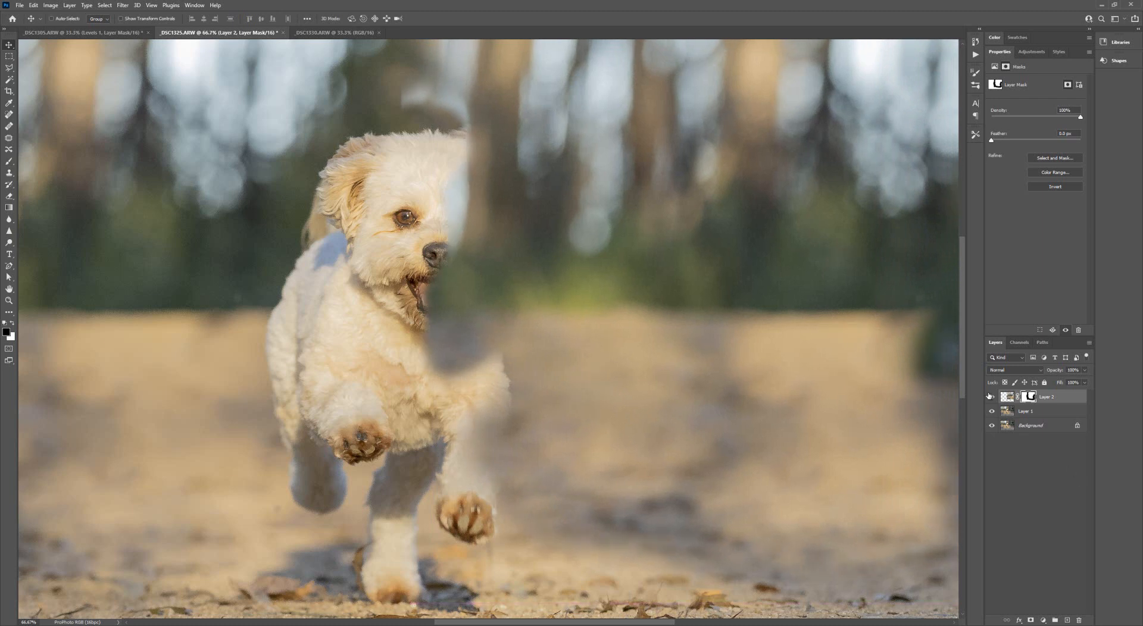
pyautogui.click(991, 397)
pyautogui.click(991, 397)
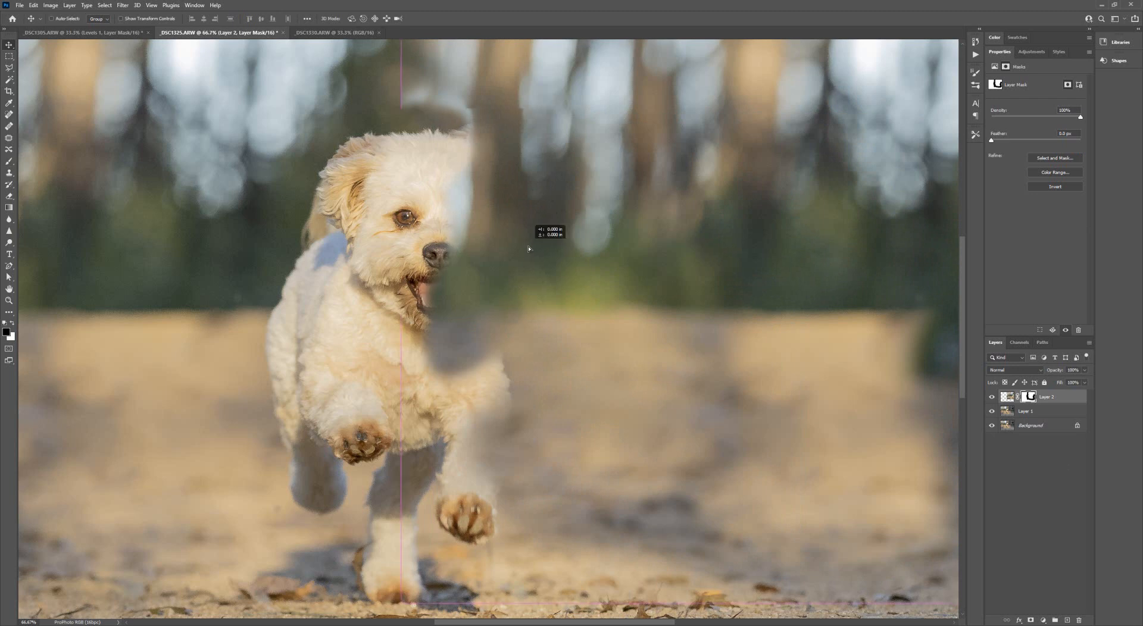
pyautogui.click(992, 398)
pyautogui.click(992, 397)
pyautogui.click(992, 397)
pyautogui.click(992, 398)
pyautogui.click(992, 398)
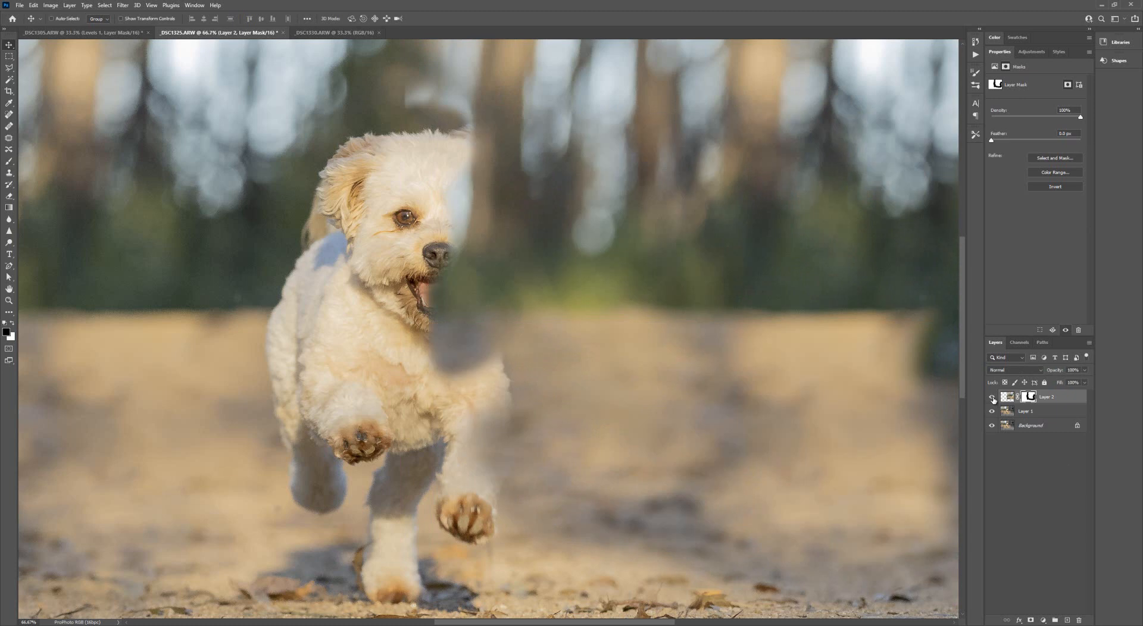
# - Paint black on Layer 2's mask to uncover the dog's face, ear and chest, and clear the patch remnant above the head
pyautogui.click(9, 161)
pyautogui.moveTo(445, 296)
pyautogui.mouseDown()
pyautogui.moveTo(464, 360)
pyautogui.moveTo(494, 327)
pyautogui.moveTo(524, 323)
pyautogui.moveTo(489, 311)
pyautogui.moveTo(477, 270)
pyautogui.moveTo(501, 237)
pyautogui.moveTo(499, 147)
pyautogui.moveTo(539, 138)
pyautogui.moveTo(465, 112)
pyautogui.moveTo(460, 224)
pyautogui.mouseUp()
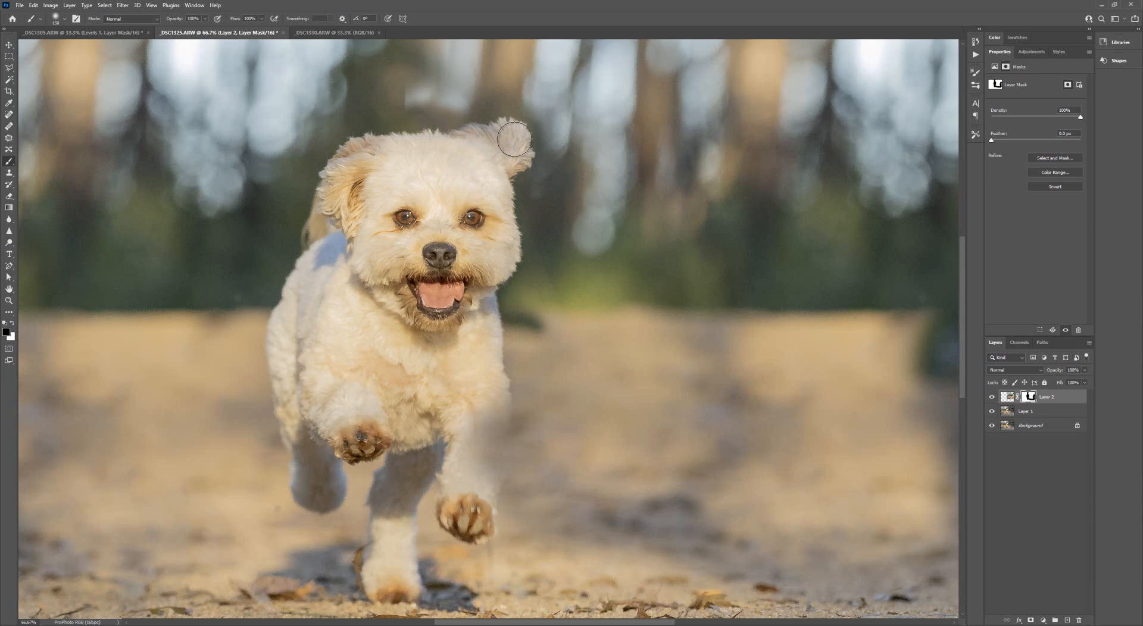
pyautogui.press(']')
pyautogui.press(']')
pyautogui.press(']')
pyautogui.press(']')
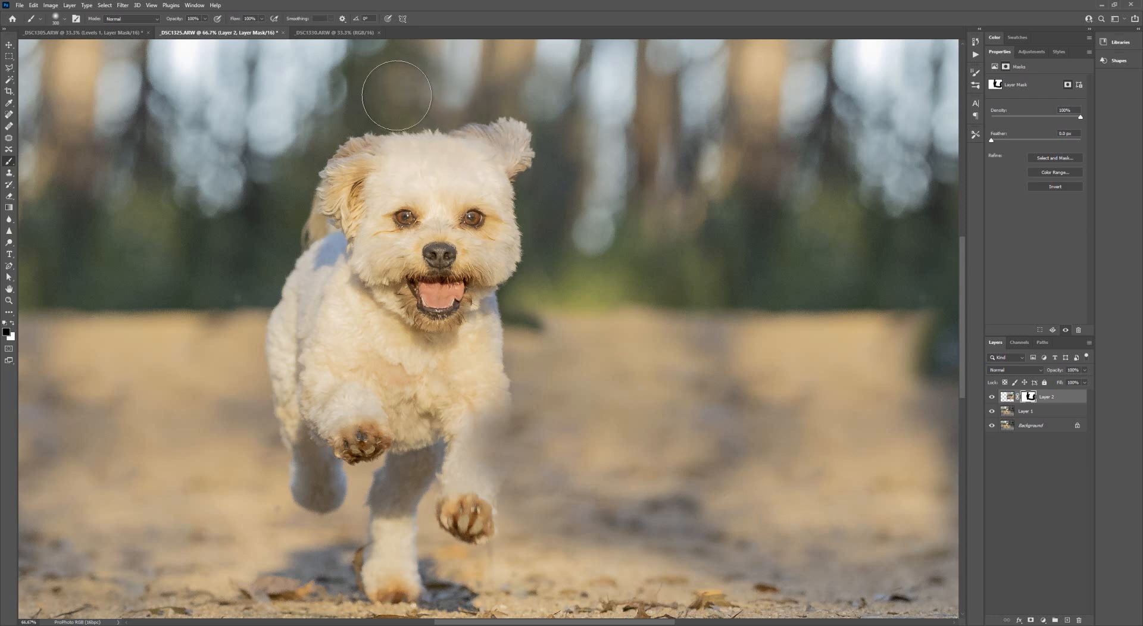
# - Examine the trees above the dog up to the photo's upper edge for visible patch seams
pyautogui.scroll(3, 444, 229)
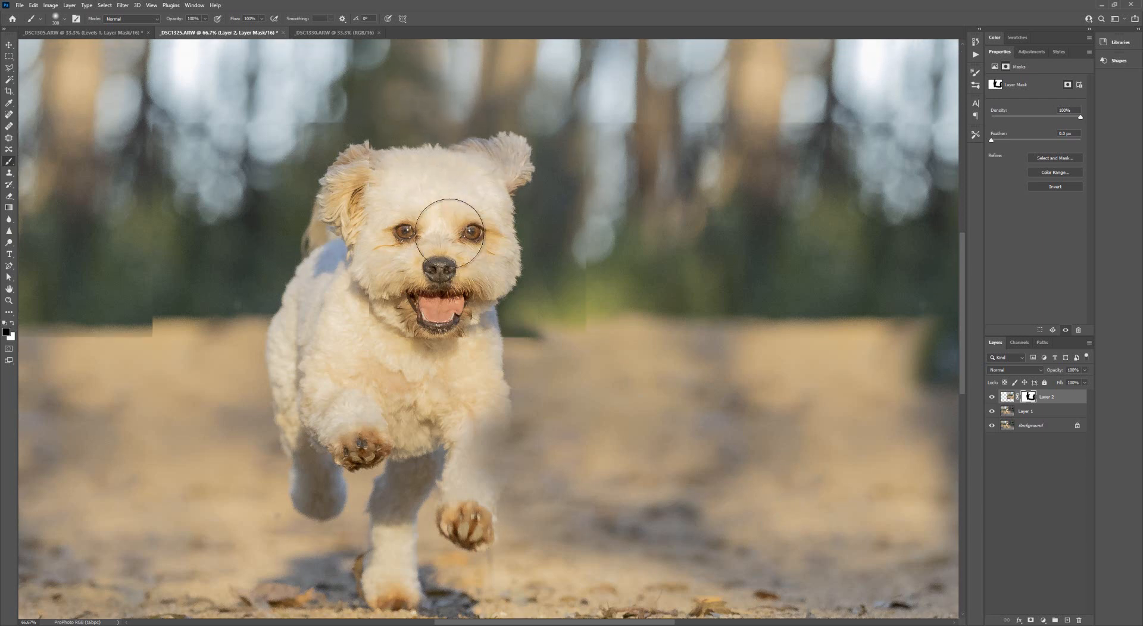
pyautogui.scroll(5, 449, 233)
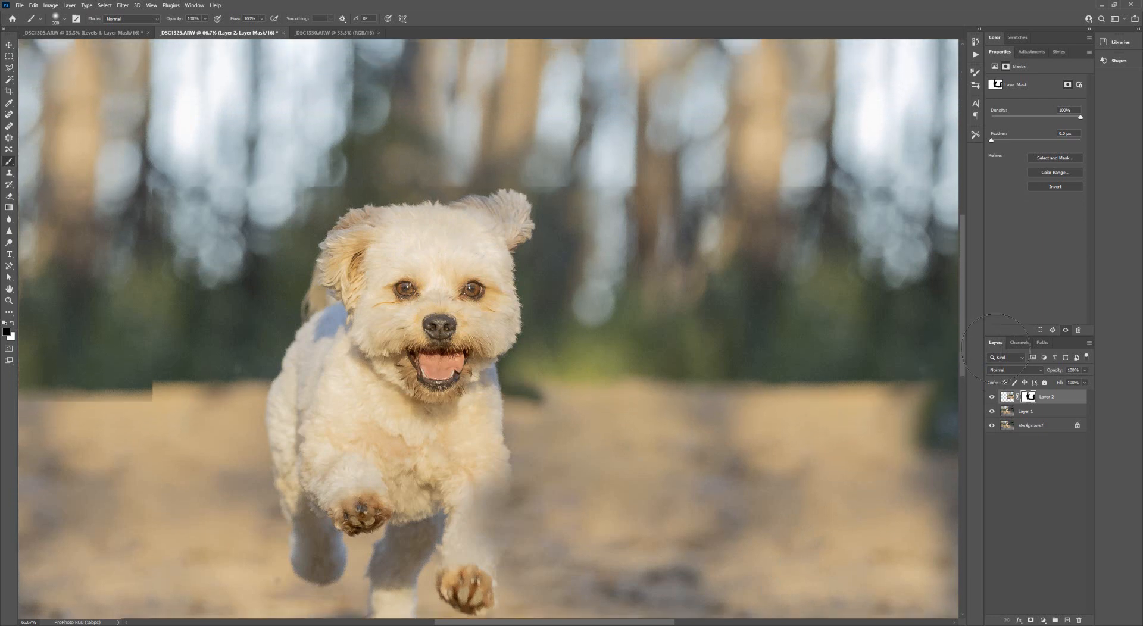
pyautogui.scroll(6, 687, 452)
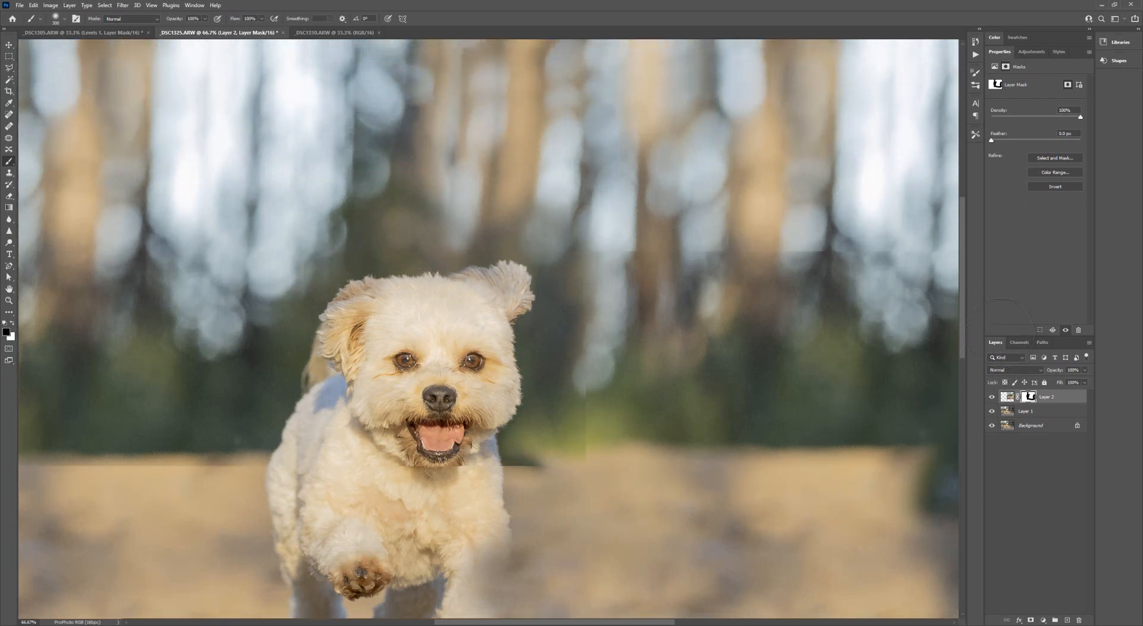
pyautogui.scroll(1, 960, 337)
pyautogui.scroll(4, 580, 285)
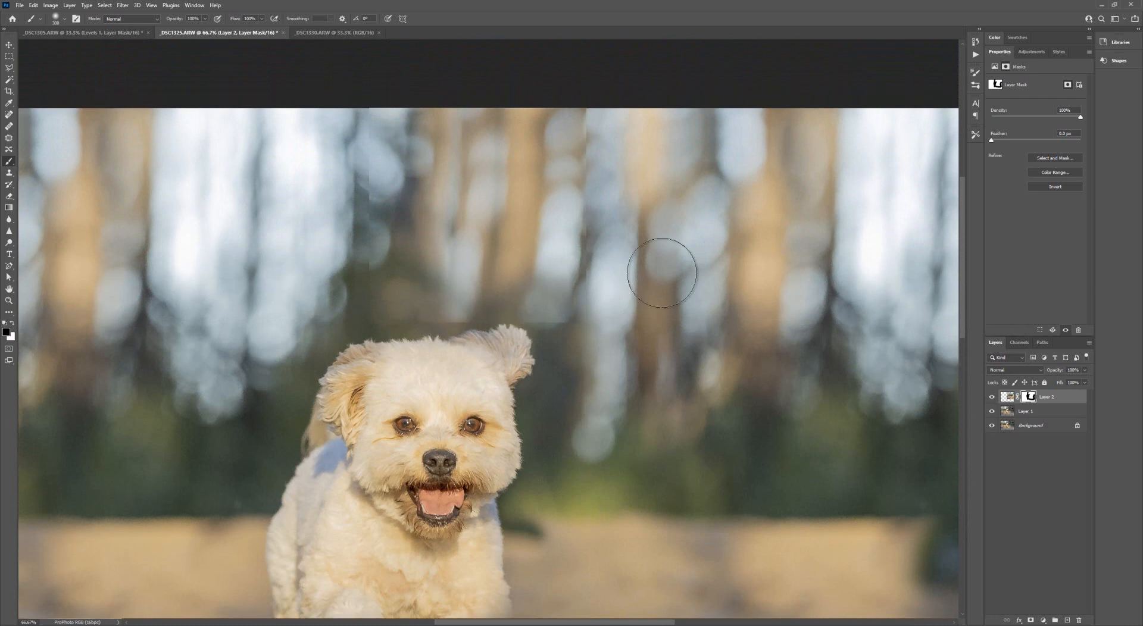
pyautogui.scroll(2, 916, 221)
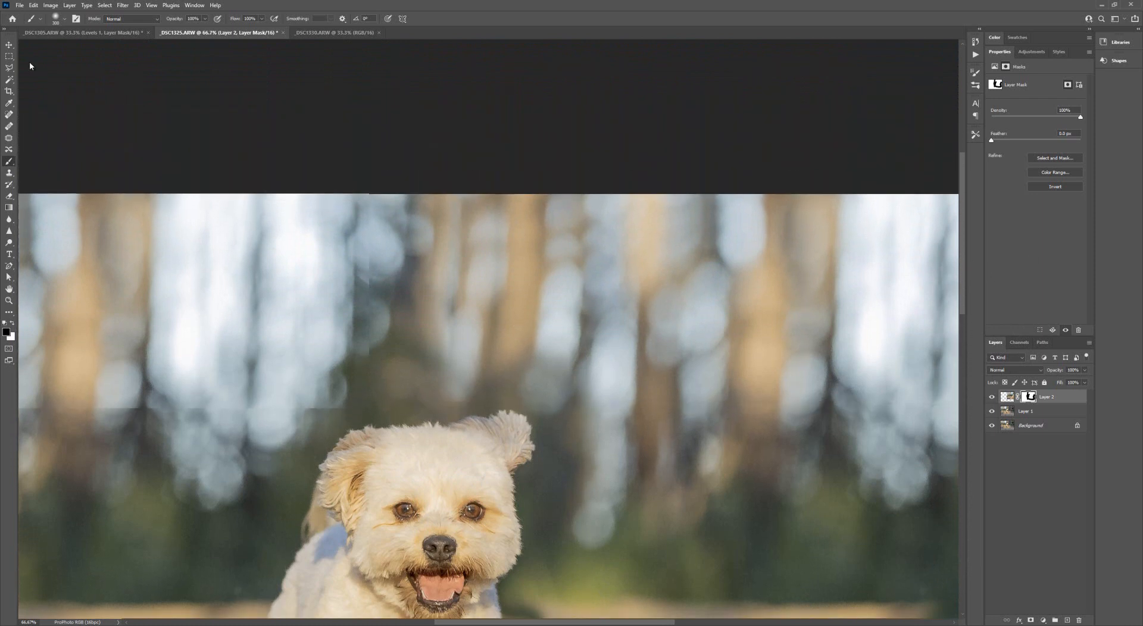
pyautogui.press('v')
pyautogui.moveTo(960, 232); pyautogui.dragTo(965, 306)
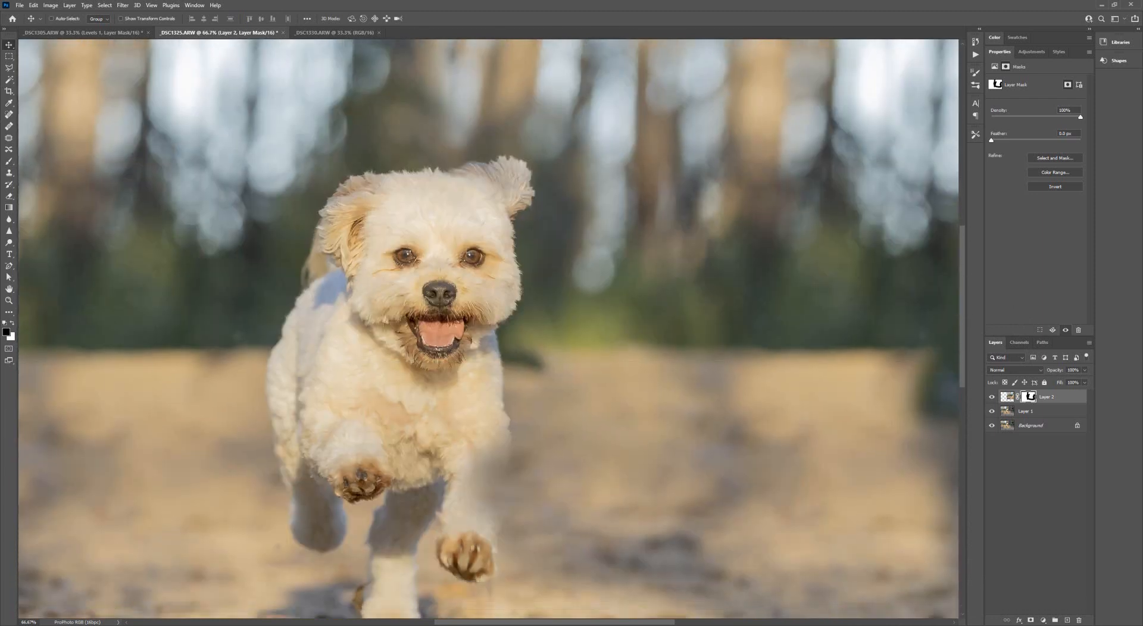
# - Paint black on Layer 2's mask to hide the duplicated dog at the photo's right edge
pyautogui.moveTo(581, 622); pyautogui.dragTo(667, 622)
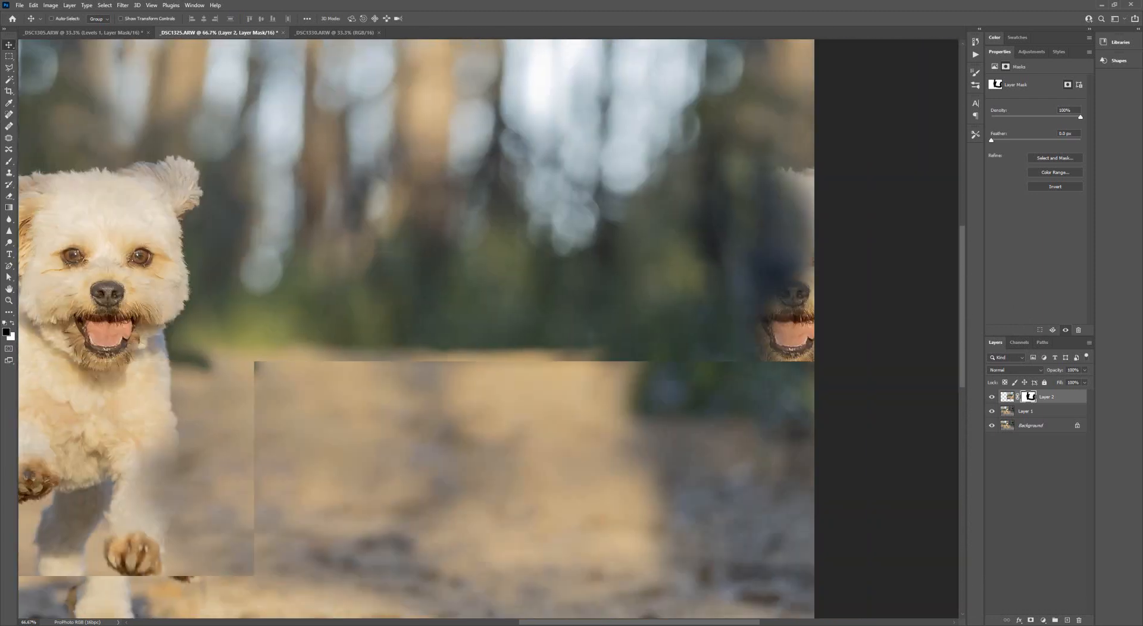
pyautogui.moveTo(962, 379)
pyautogui.mouseDown()
pyautogui.moveTo(962, 295)
pyautogui.moveTo(962, 367)
pyautogui.mouseUp()
pyautogui.click(9, 161)
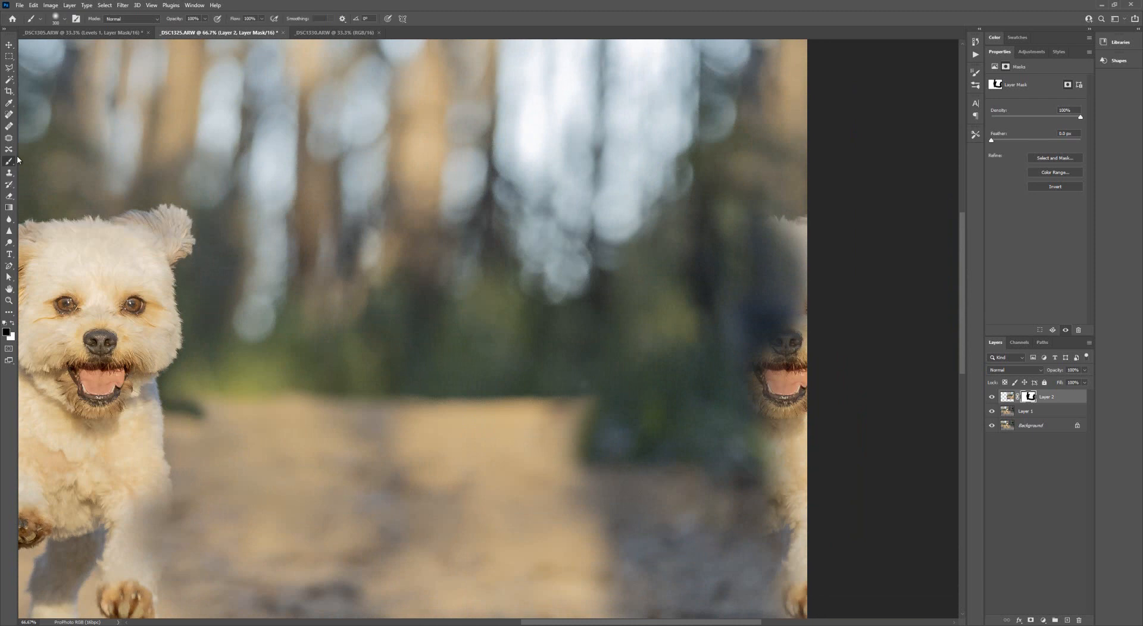
pyautogui.moveTo(791, 217); pyautogui.dragTo(801, 226)
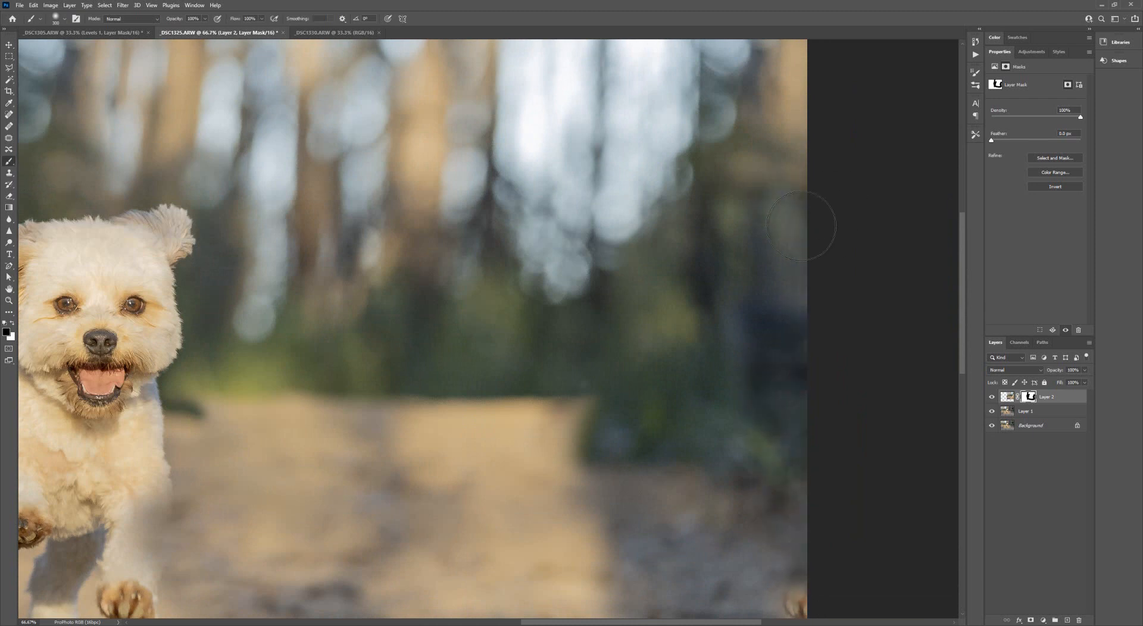
# - Compare the sand right of the dog with and without Layer 2, and blend the patch's lower edge with an enlarged brush
pyautogui.moveTo(965, 340); pyautogui.dragTo(965, 366)
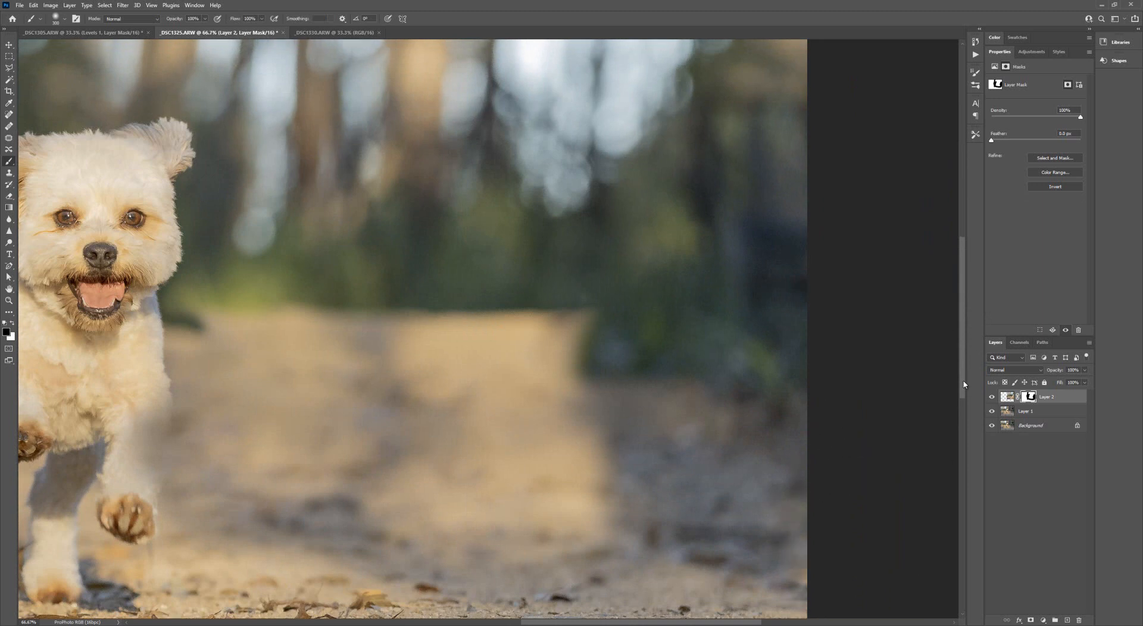
pyautogui.moveTo(964, 381); pyautogui.dragTo(959, 402)
pyautogui.click(992, 398)
pyautogui.click(993, 398)
pyautogui.click(993, 398)
pyautogui.click(992, 398)
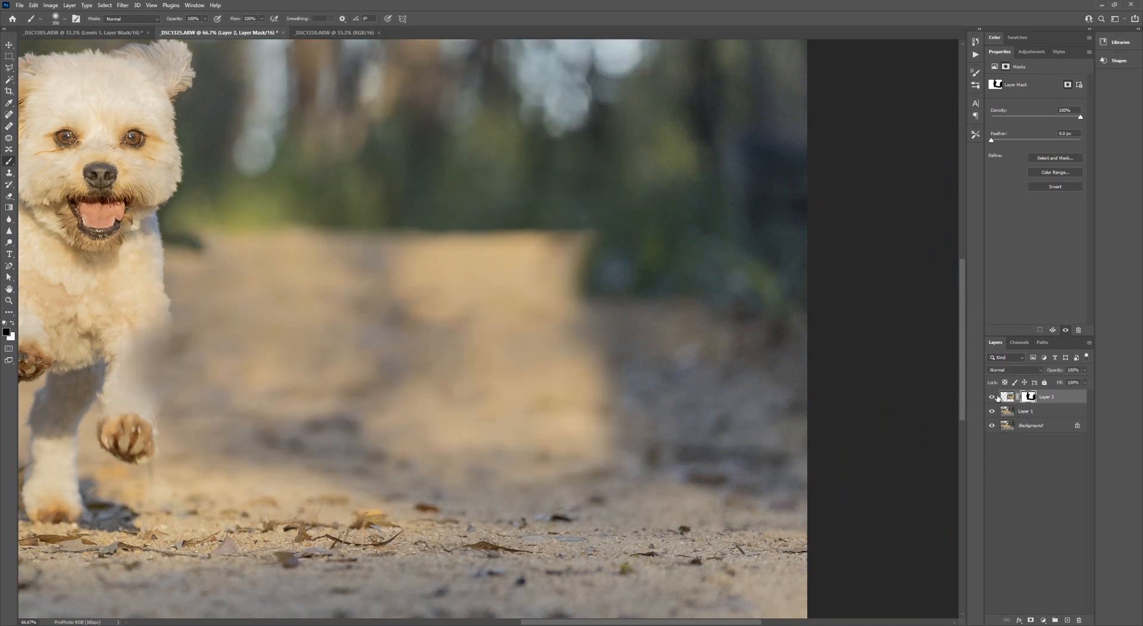
pyautogui.click(993, 399)
pyautogui.click(992, 398)
pyautogui.press(']')
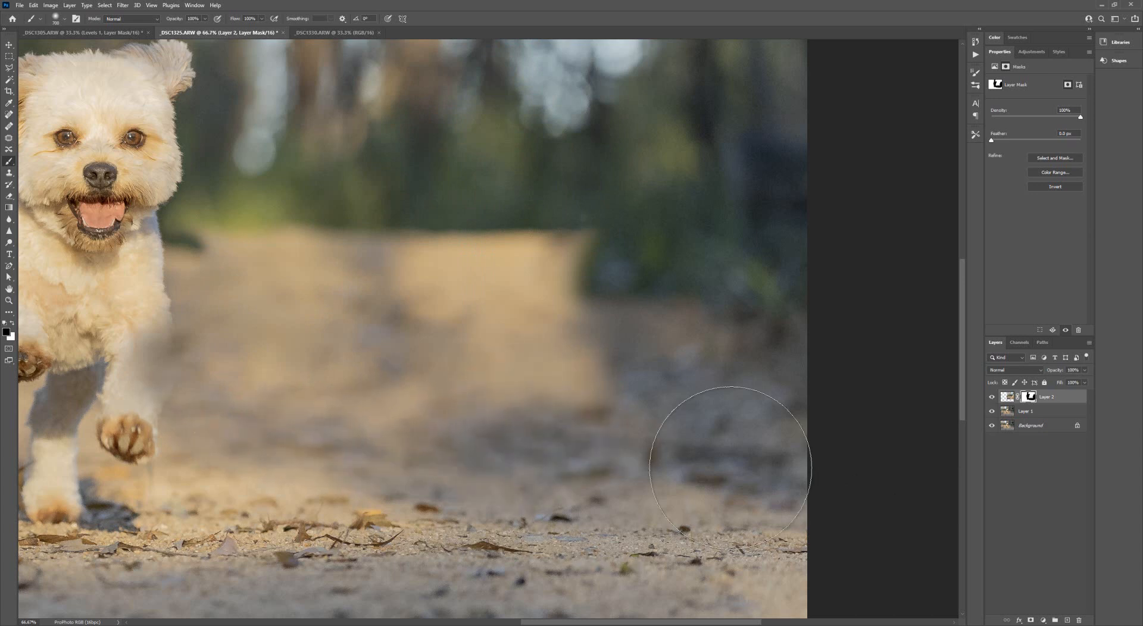
pyautogui.click(992, 398)
pyautogui.click(992, 398)
# - Reduce the brush size and paint black on Layer 2's mask to uncover the dog's chest and raised front leg
pyautogui.moveTo(677, 623); pyautogui.dragTo(613, 622)
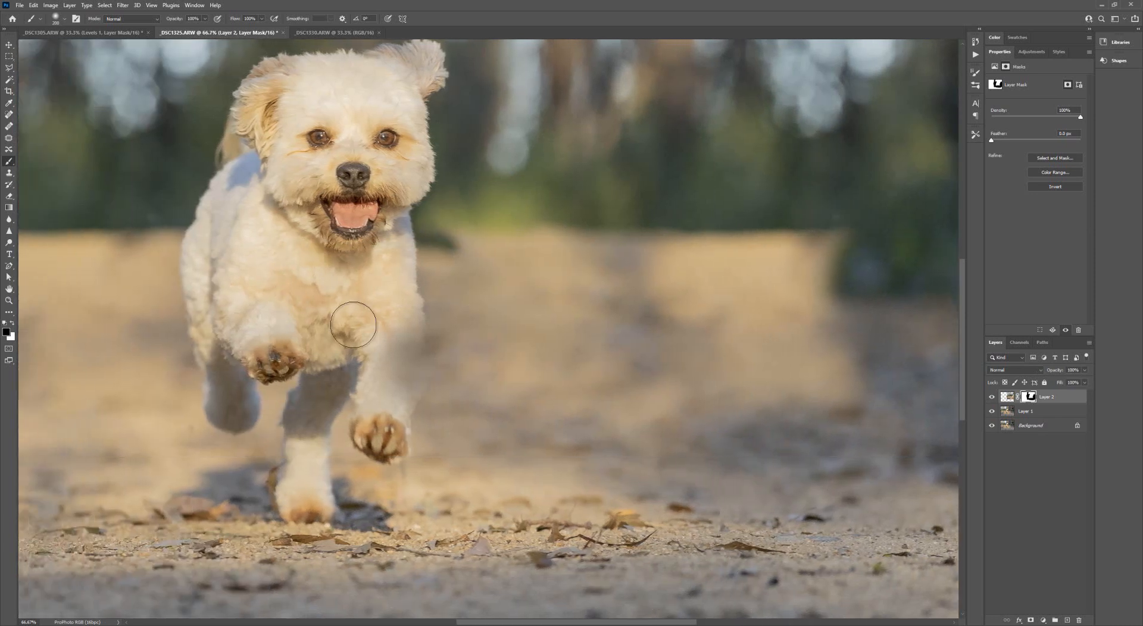
pyautogui.press('[')
pyautogui.press('[')
pyautogui.moveTo(366, 330)
pyautogui.mouseDown()
pyautogui.moveTo(387, 364)
pyautogui.moveTo(410, 337)
pyautogui.moveTo(416, 379)
pyautogui.mouseUp()
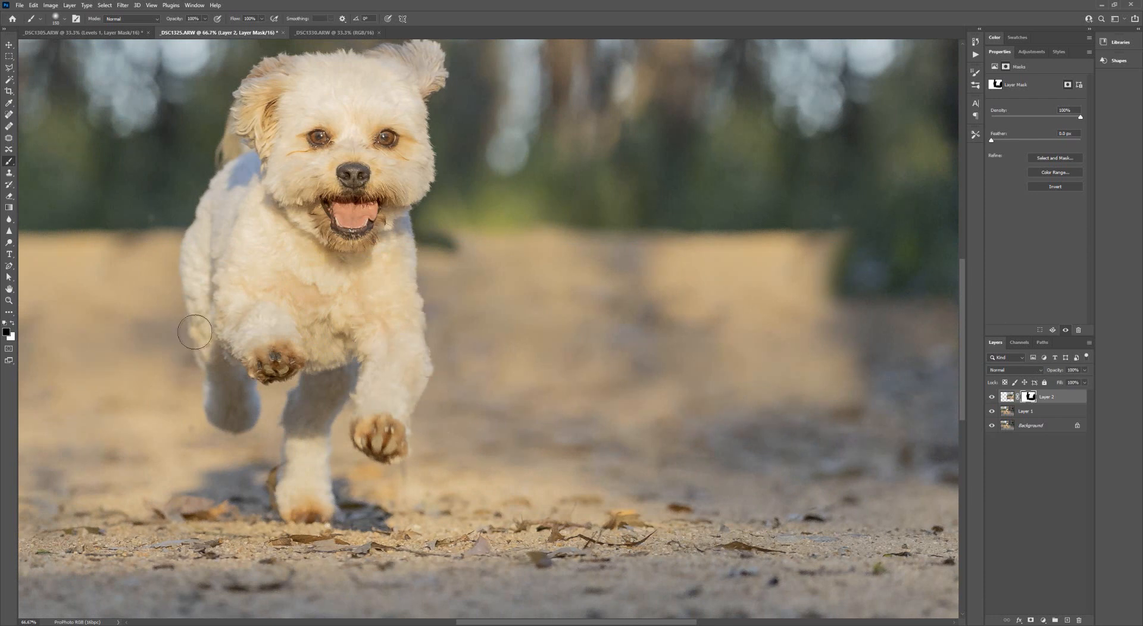
# - Fit the whole photo in view and compare the horizon with Layer 2 hidden and shown
pyautogui.click(9, 300)
pyautogui.rightClick(371, 271)
pyautogui.click(392, 277)
pyautogui.click(991, 396)
pyautogui.click(991, 396)
pyautogui.click(991, 397)
pyautogui.click(991, 396)
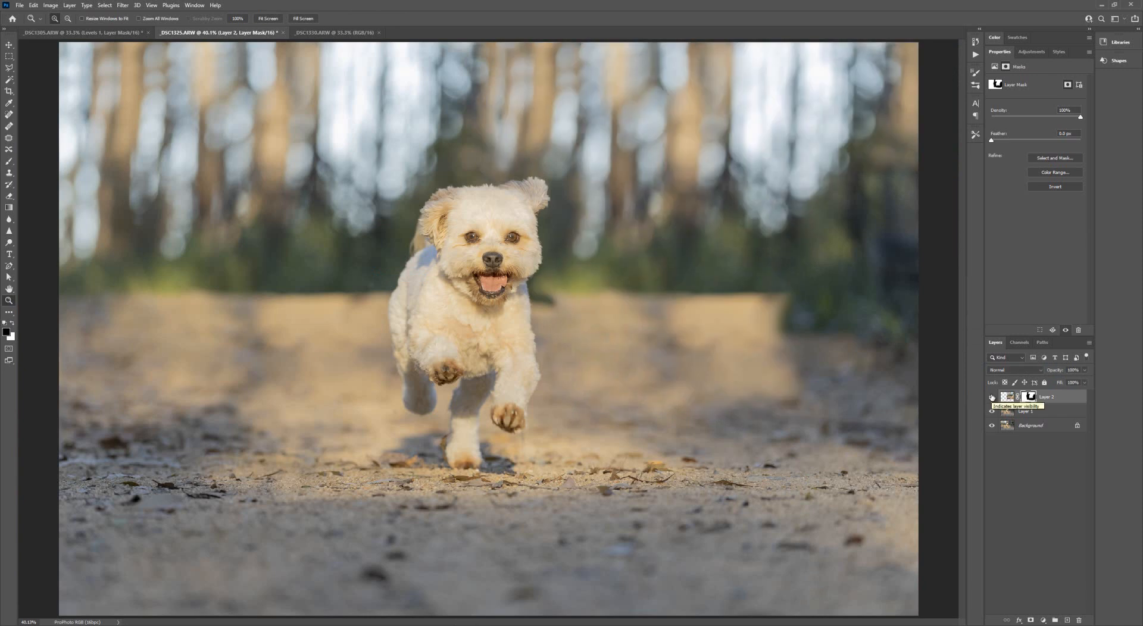
# - Add a new empty layer above Layer 2 for the cloning repairs
pyautogui.click(1067, 620)
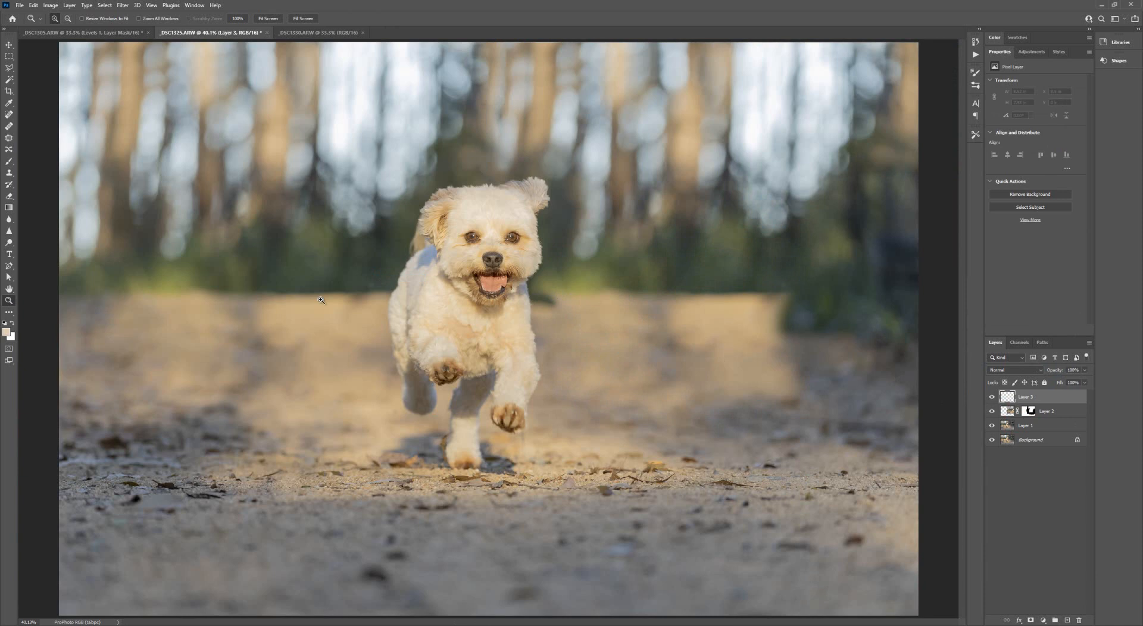
pyautogui.click(518, 301)
pyautogui.click(518, 300)
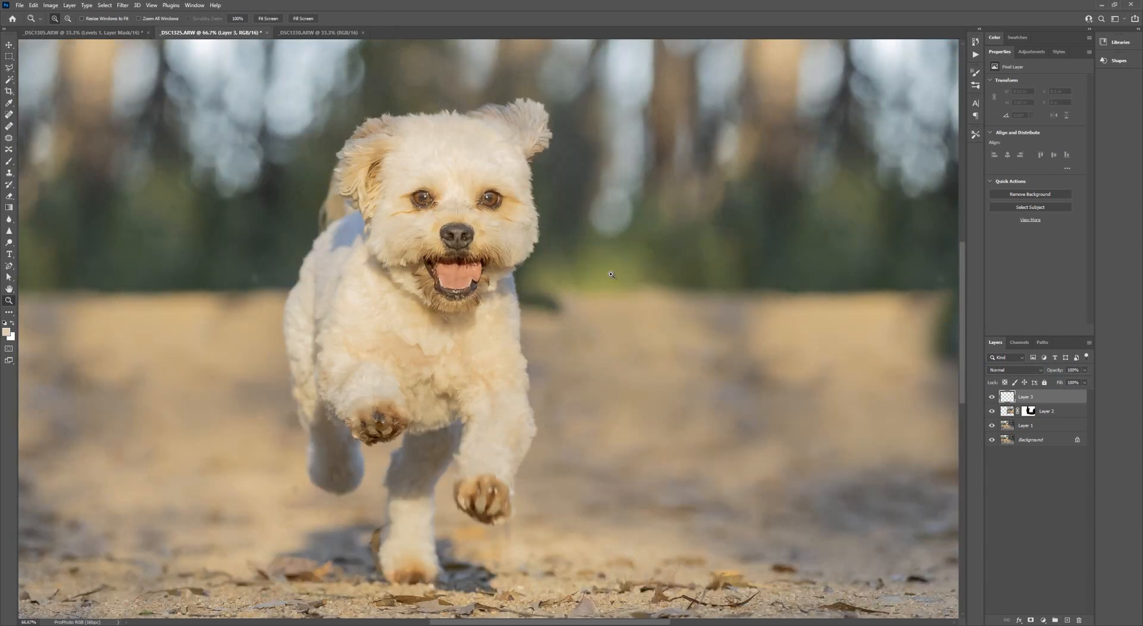
pyautogui.moveTo(556, 624); pyautogui.dragTo(511, 624)
pyautogui.rightClick(484, 485)
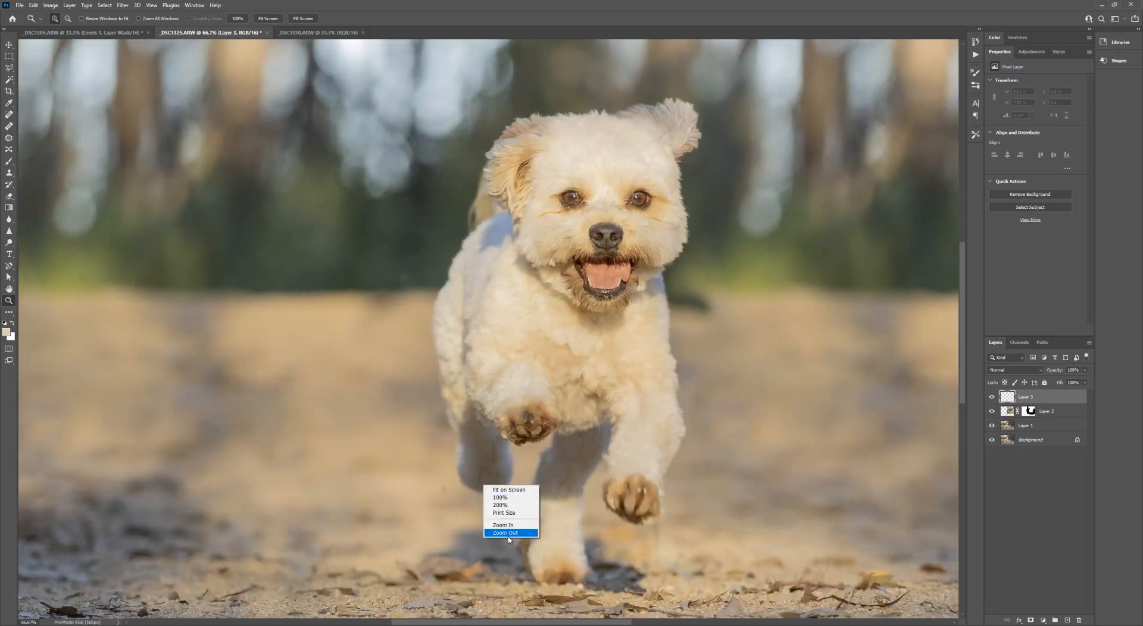
pyautogui.click(506, 533)
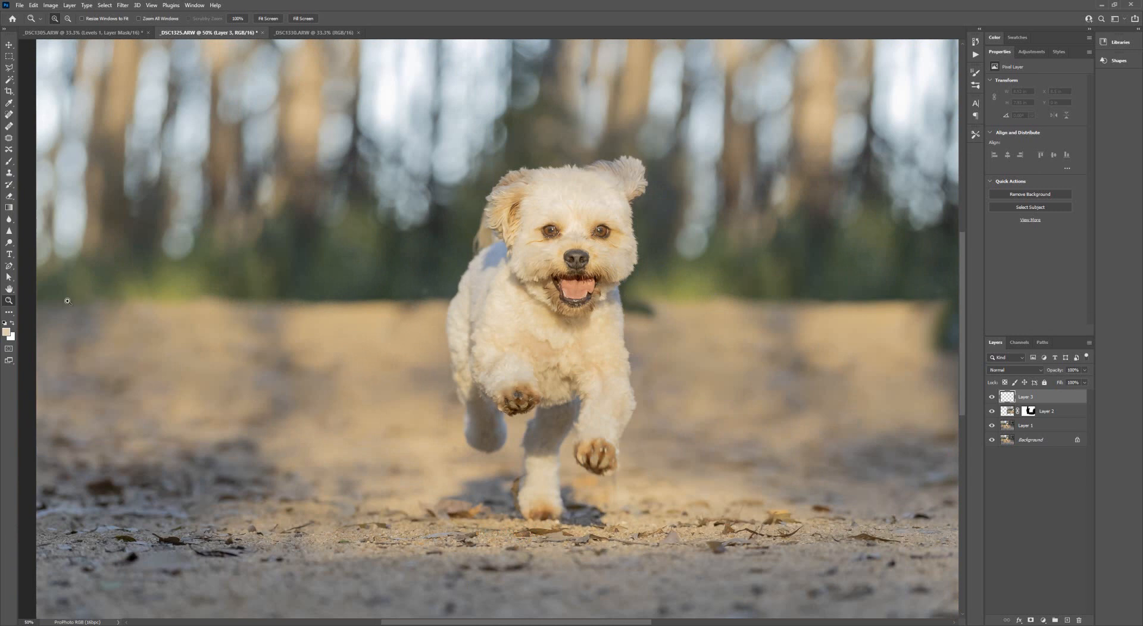
# - With an enlarged Clone Stamp brush, sample the horizon near the photo's left edge and clone it over the dark patch right of the dog's neck
pyautogui.click(9, 173)
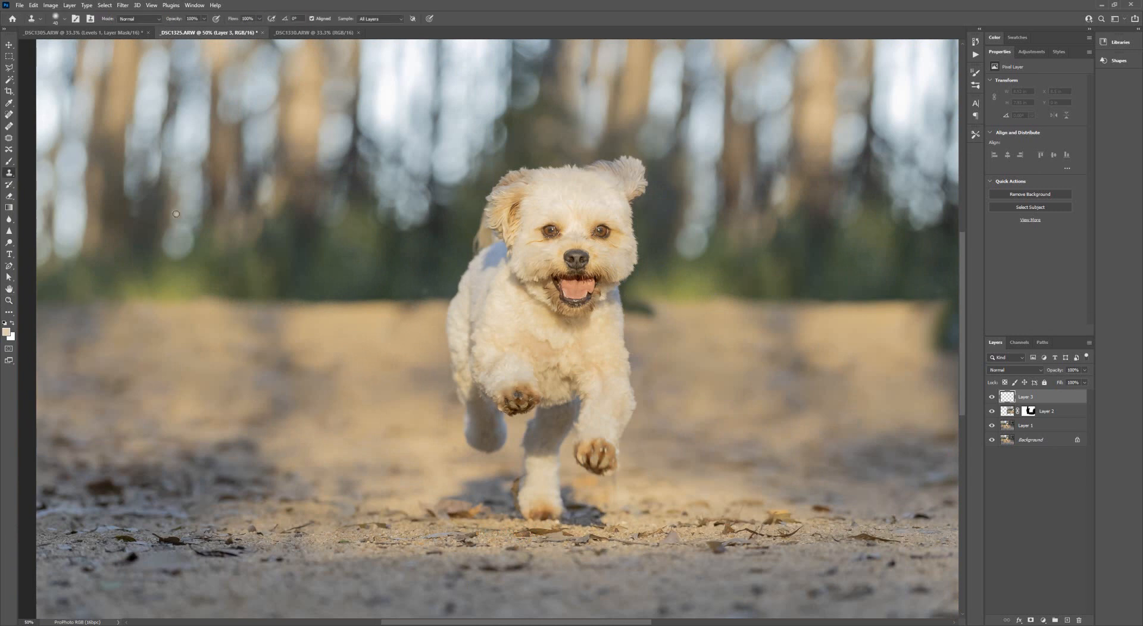
pyautogui.press(']')
pyautogui.press(']')
pyautogui.click(127, 298)
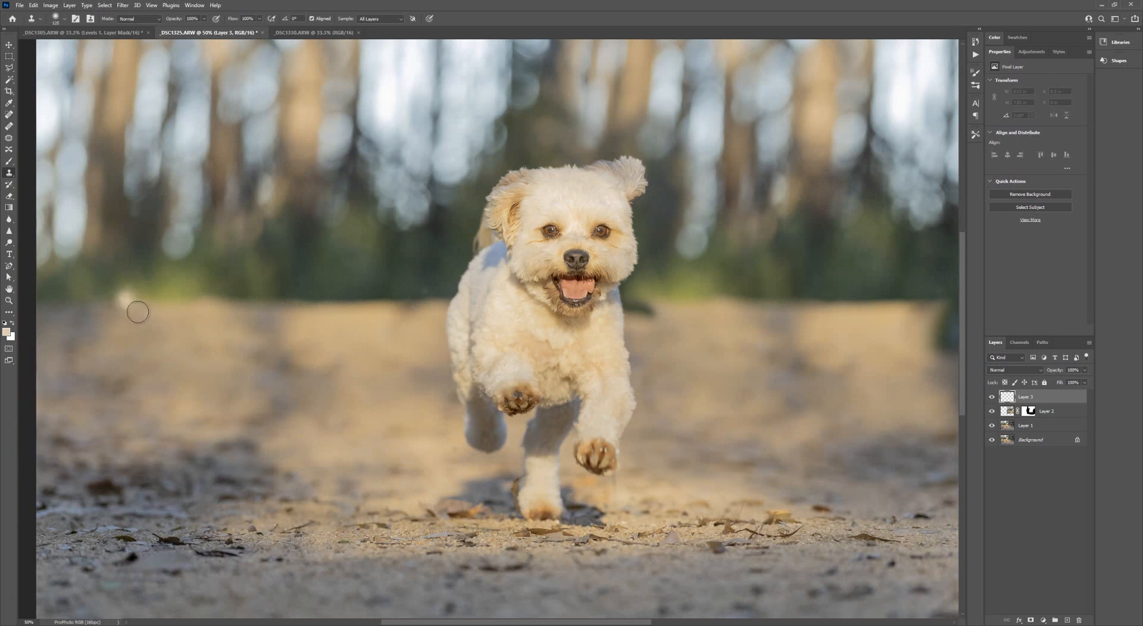
pyautogui.hotkey('ctrl', 'z')
pyautogui.press('alt')
pyautogui.keyDown('alt'); pyautogui.click(88, 300); pyautogui.keyUp('alt')
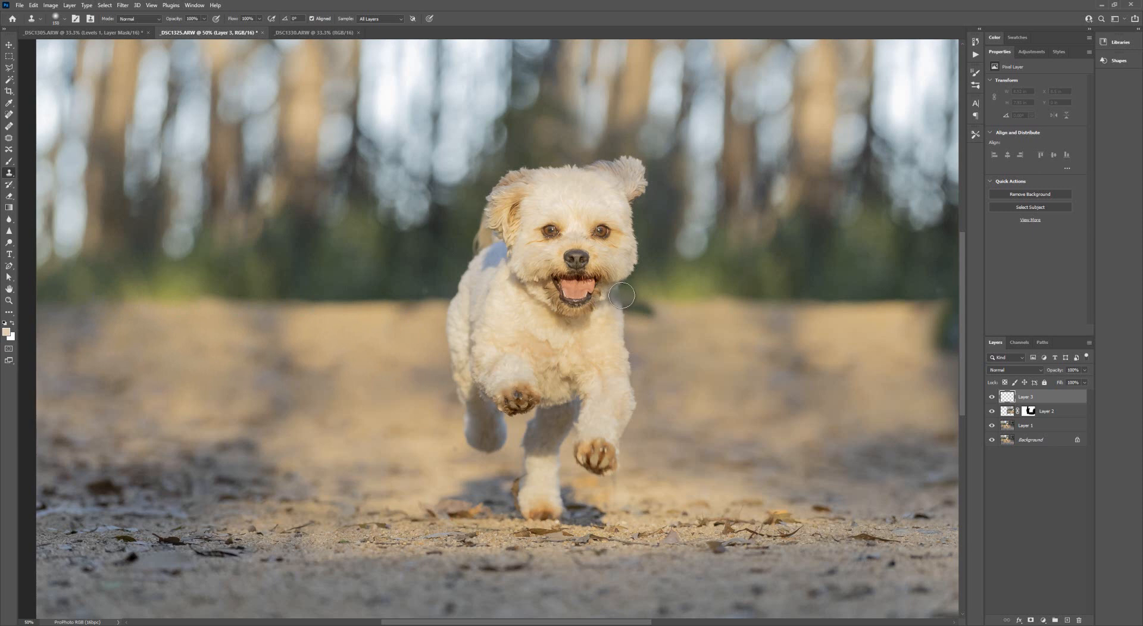
pyautogui.click(623, 300)
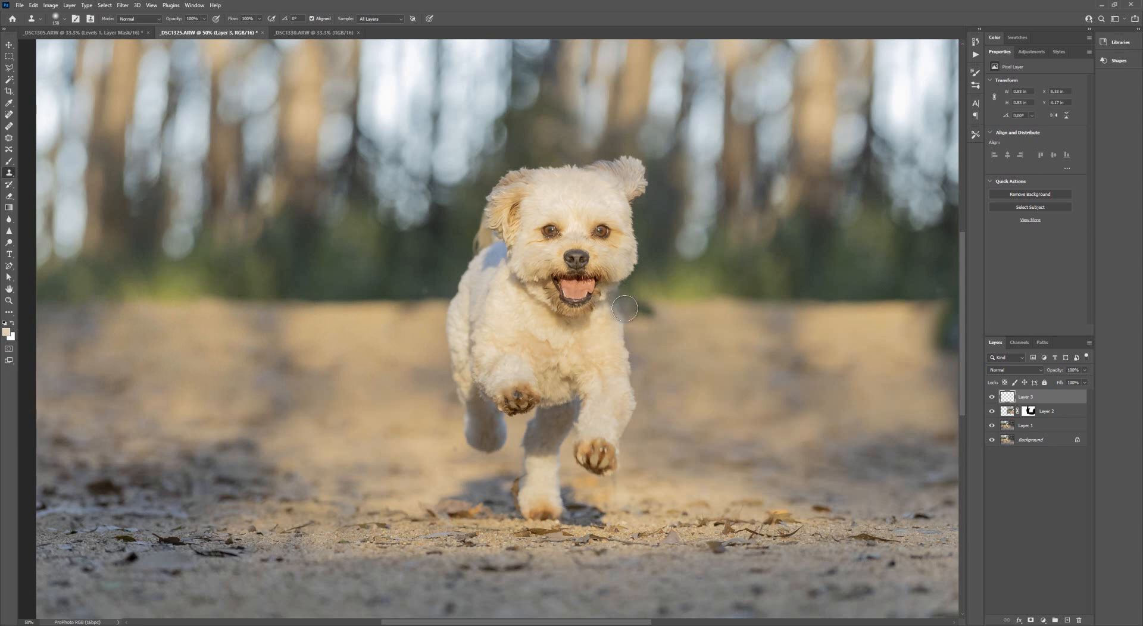
pyautogui.click(624, 307)
pyautogui.press(']')
pyautogui.press(']')
pyautogui.moveTo(642, 312)
pyautogui.mouseDown()
pyautogui.moveTo(685, 325)
pyautogui.moveTo(729, 317)
pyautogui.mouseUp()
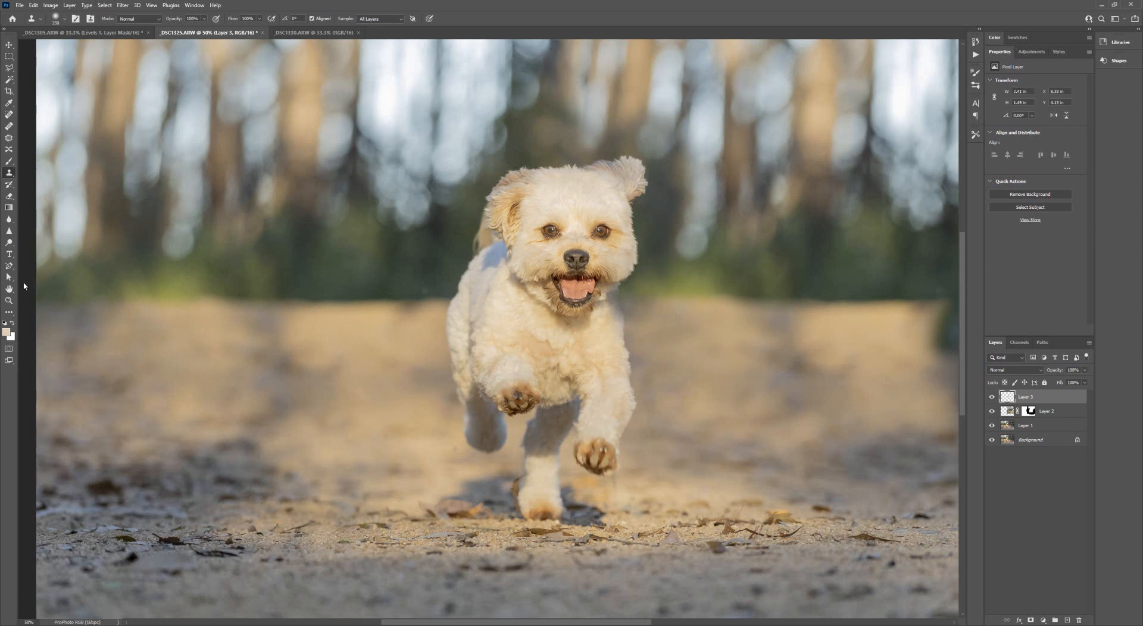
# - Enlarge the clone brush, sample the horizon right of the dog, and clone straight horizon and sand over the foliage toward the photo's right edge
pyautogui.moveTo(573, 623); pyautogui.dragTo(673, 624)
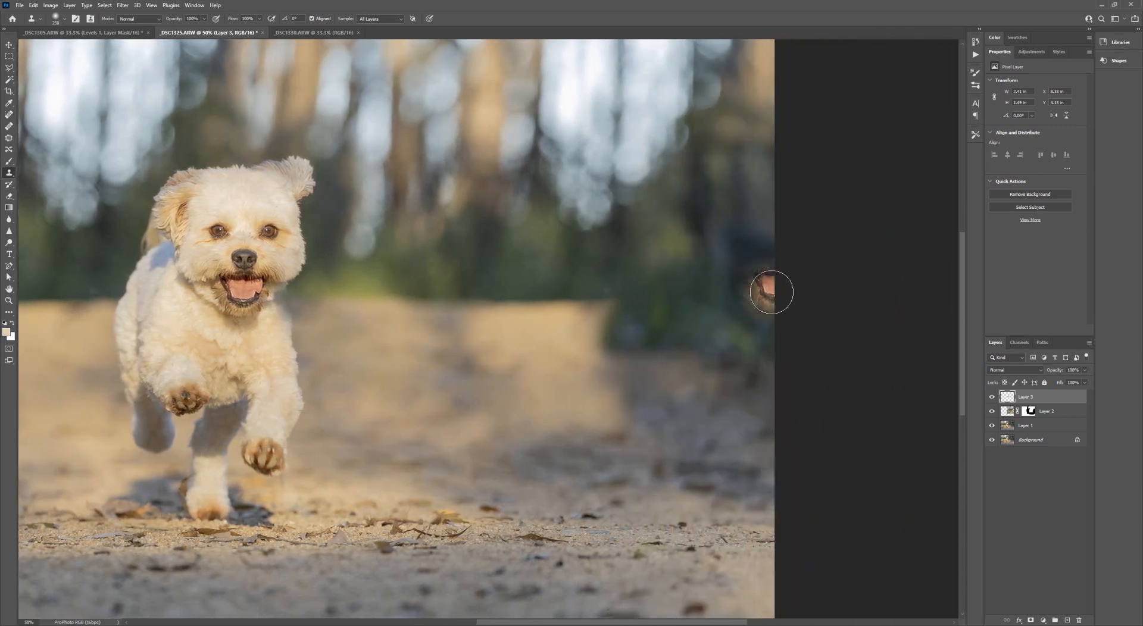
pyautogui.press(']')
pyautogui.press(']')
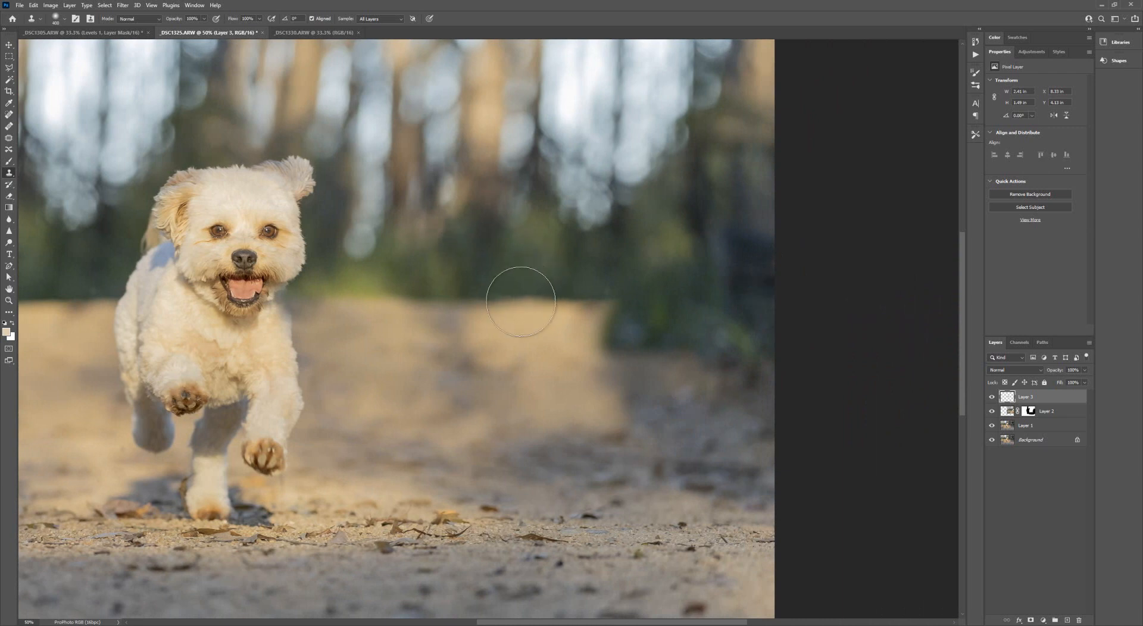
pyautogui.press('alt')
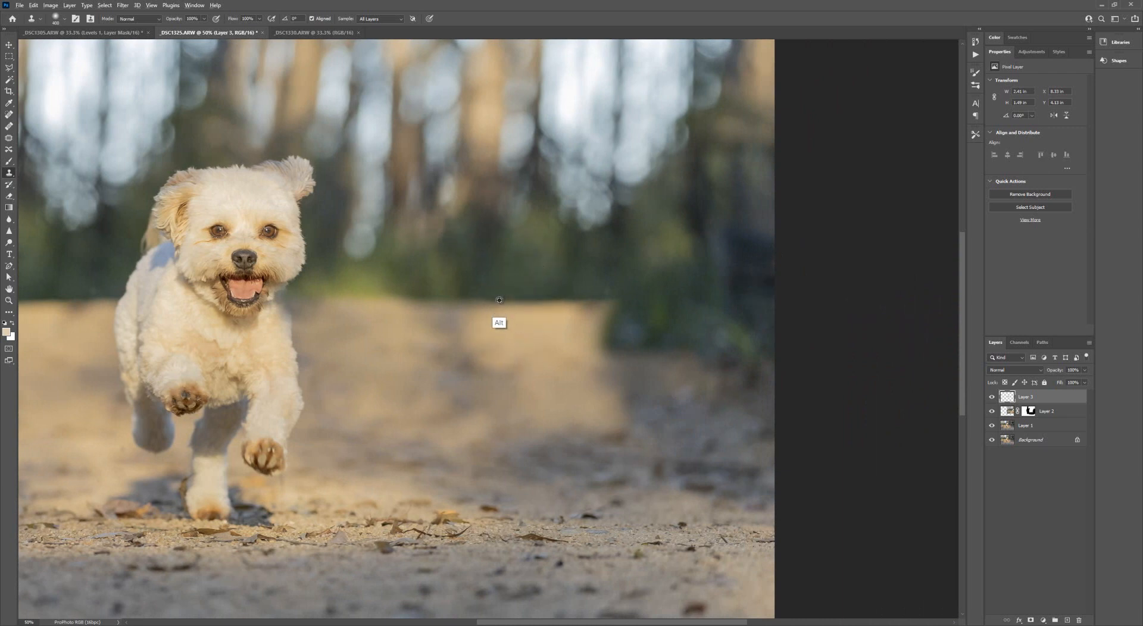
pyautogui.keyDown('alt'); pyautogui.click(499, 300); pyautogui.keyUp('alt')
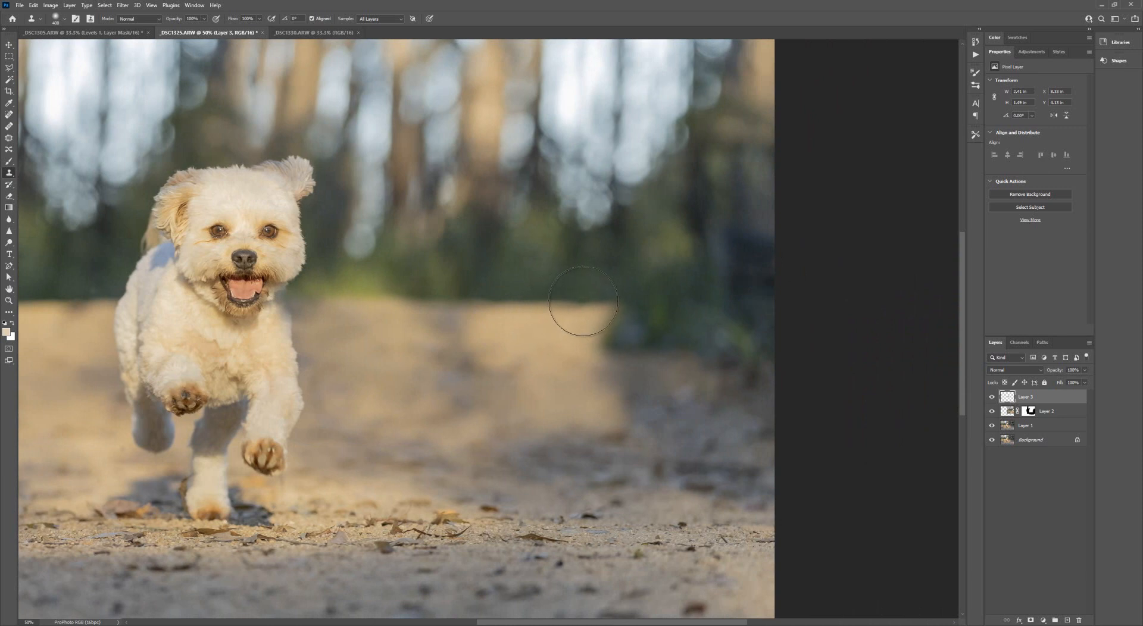
pyautogui.moveTo(584, 299); pyautogui.dragTo(761, 305)
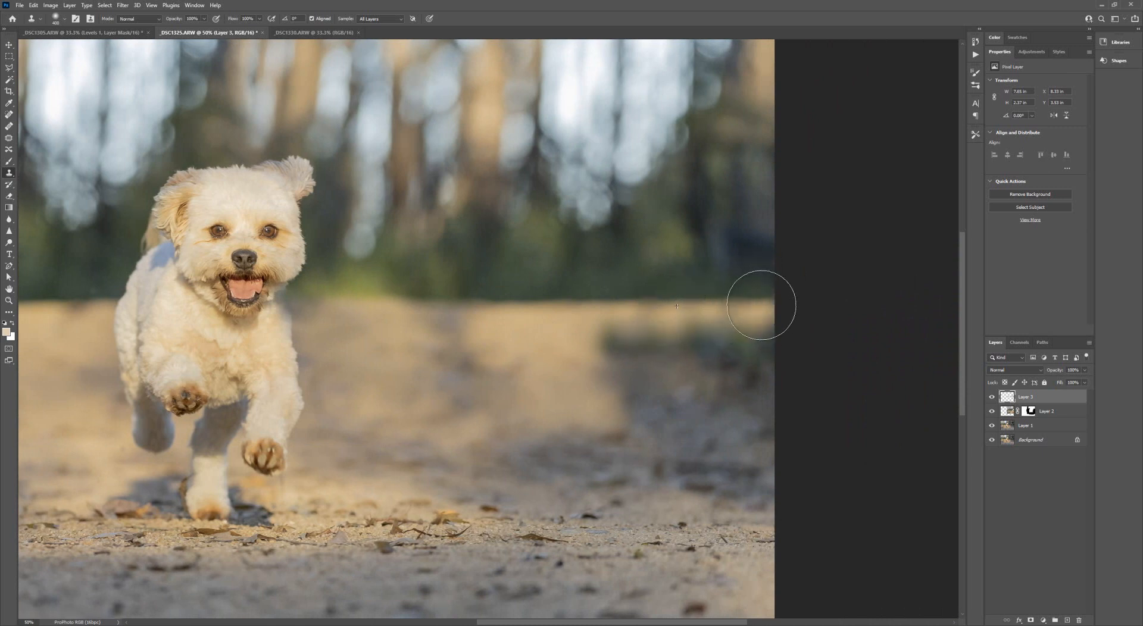
pyautogui.click(648, 329)
pyautogui.moveTo(688, 315)
pyautogui.mouseDown()
pyautogui.moveTo(724, 315)
pyautogui.moveTo(678, 329)
pyautogui.moveTo(613, 332)
pyautogui.mouseUp()
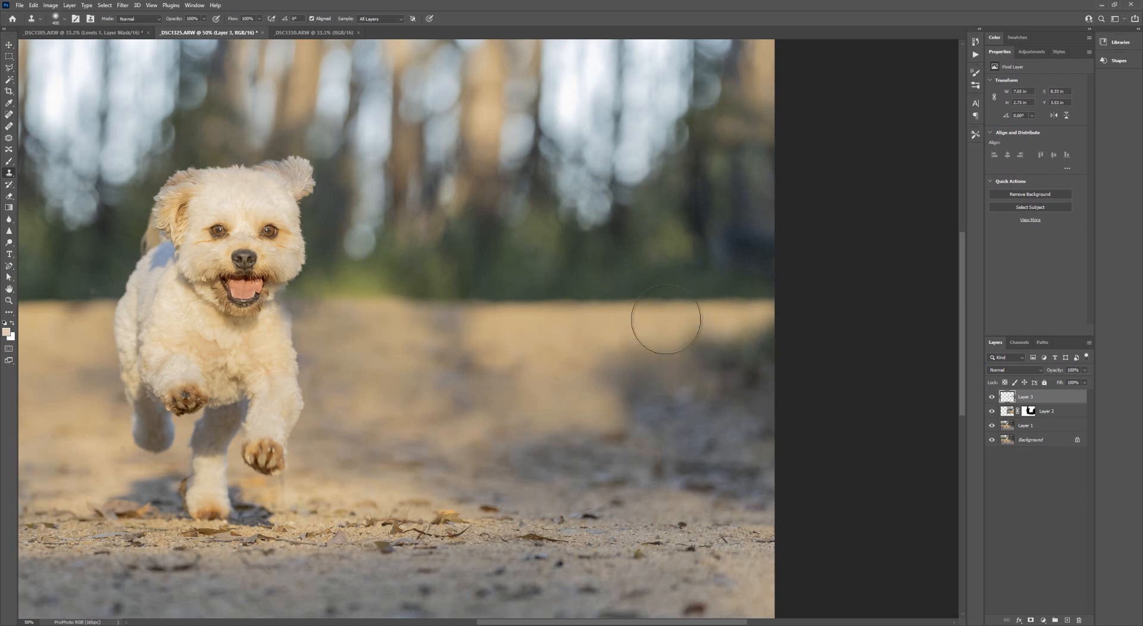
# - Sample the sand left of the dog with the Clone Stamp and clone it over the dark patch near the photo's right edge
pyautogui.click(10, 302)
pyautogui.rightClick(594, 237)
pyautogui.click(622, 286)
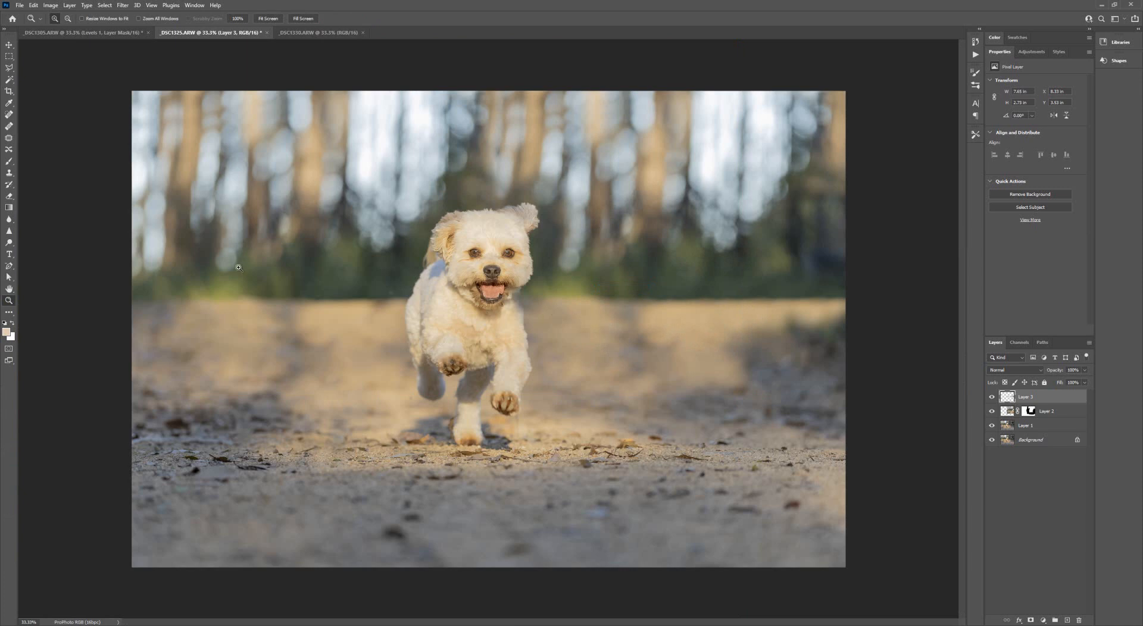
pyautogui.click(8, 165)
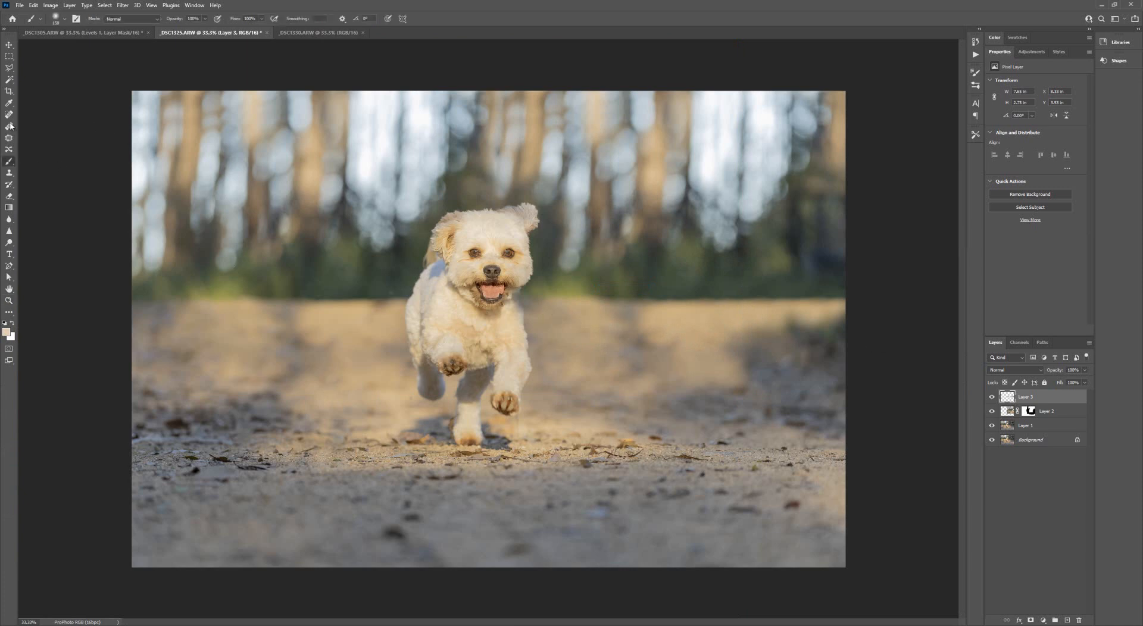
pyautogui.click(9, 172)
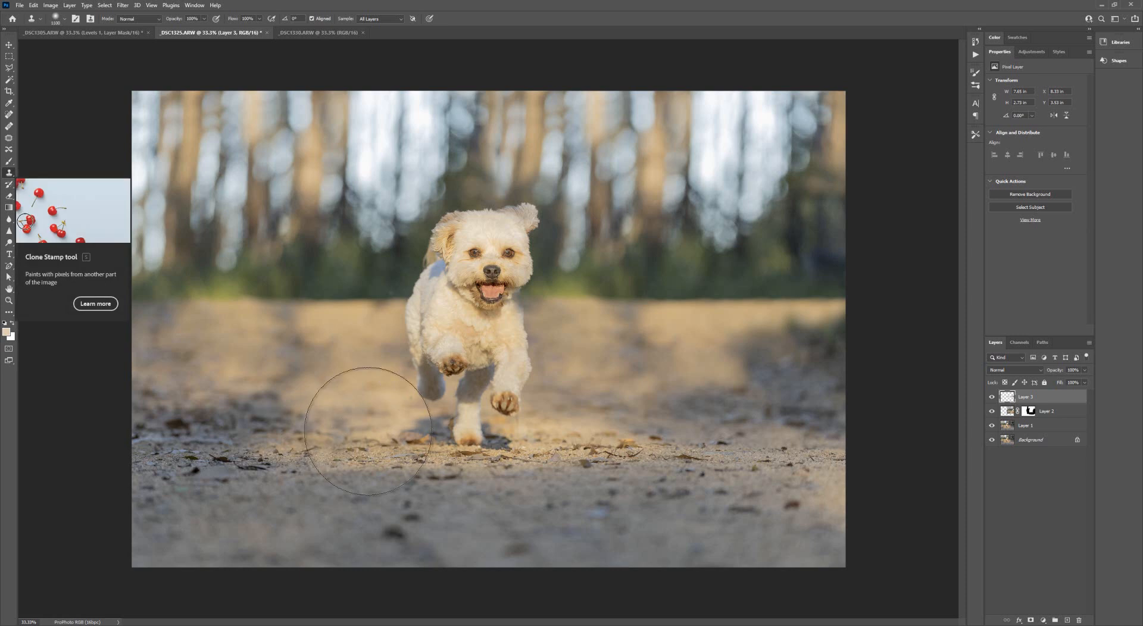
pyautogui.press('[')
pyautogui.press('[')
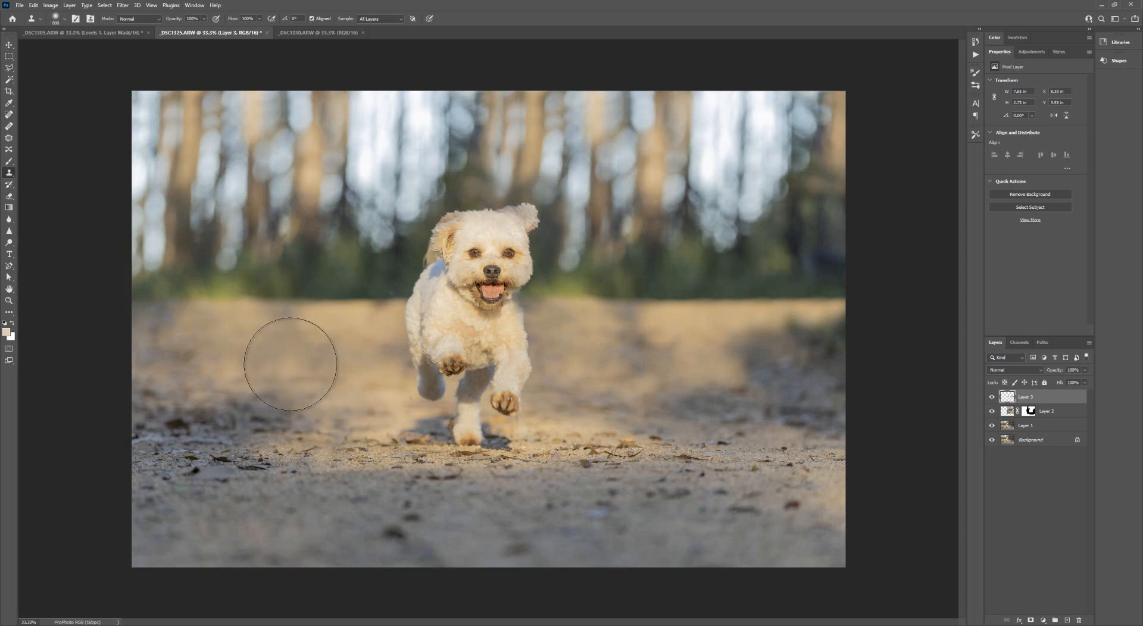
pyautogui.press('alt')
pyautogui.keyDown('alt'); pyautogui.click(265, 359); pyautogui.keyUp('alt')
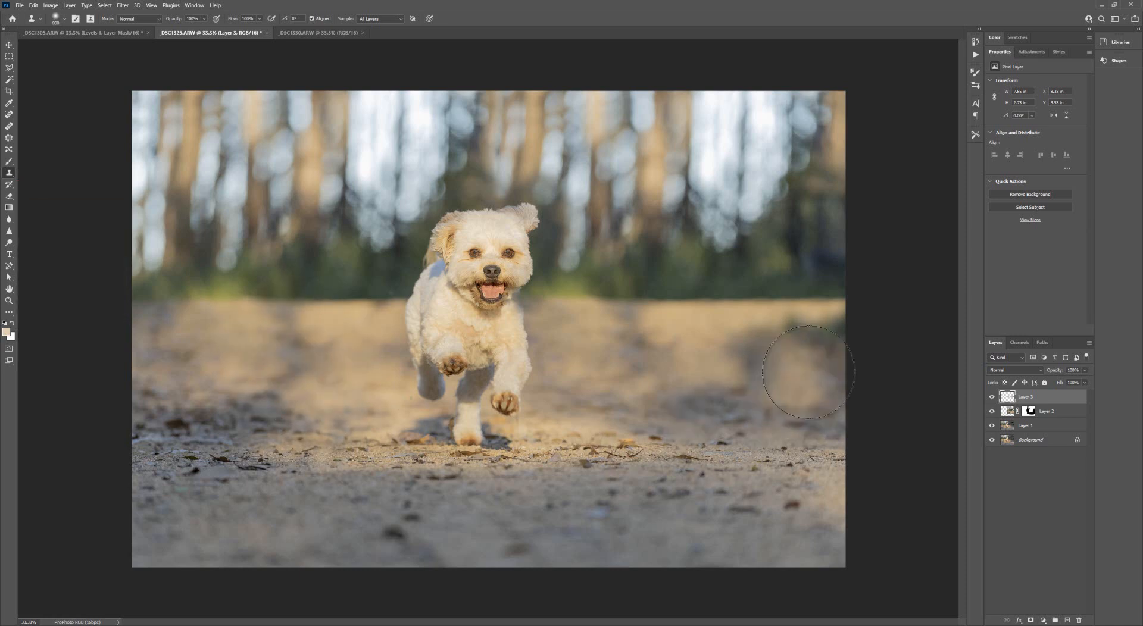
pyautogui.moveTo(774, 370)
pyautogui.mouseDown()
pyautogui.moveTo(829, 388)
pyautogui.moveTo(830, 356)
pyautogui.mouseUp()
# - Reduce the clone brush size and clean up the remaining dark spot in the sand at the photo's right edge
pyautogui.press('[')
pyautogui.press('[')
pyautogui.press('[')
pyautogui.press('[')
pyautogui.press('[')
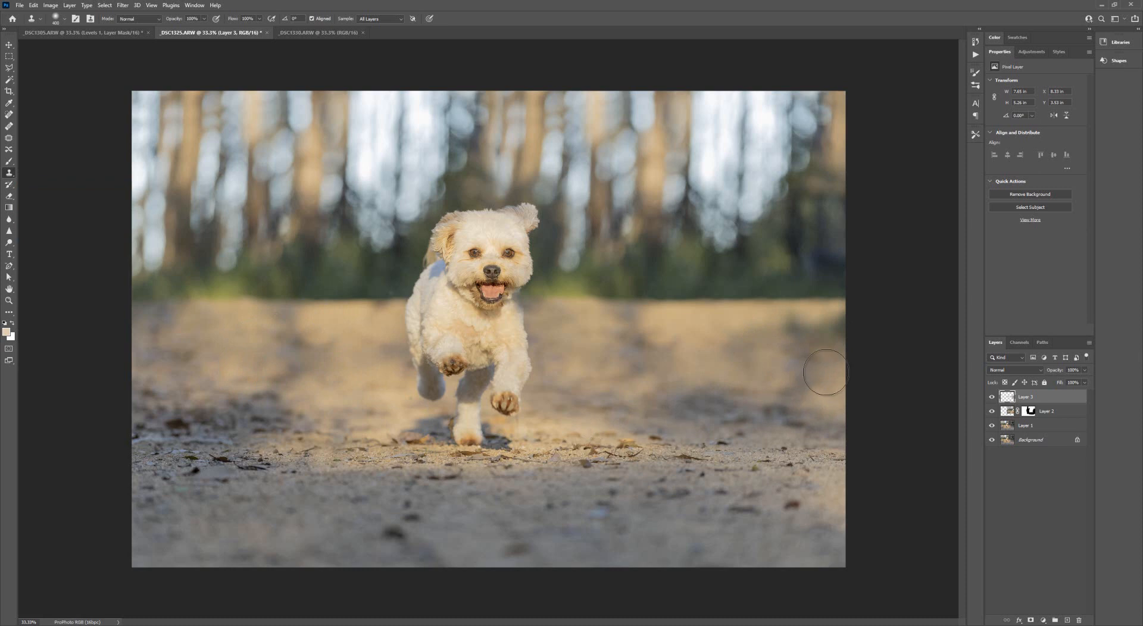
pyautogui.press(']')
pyautogui.press(']')
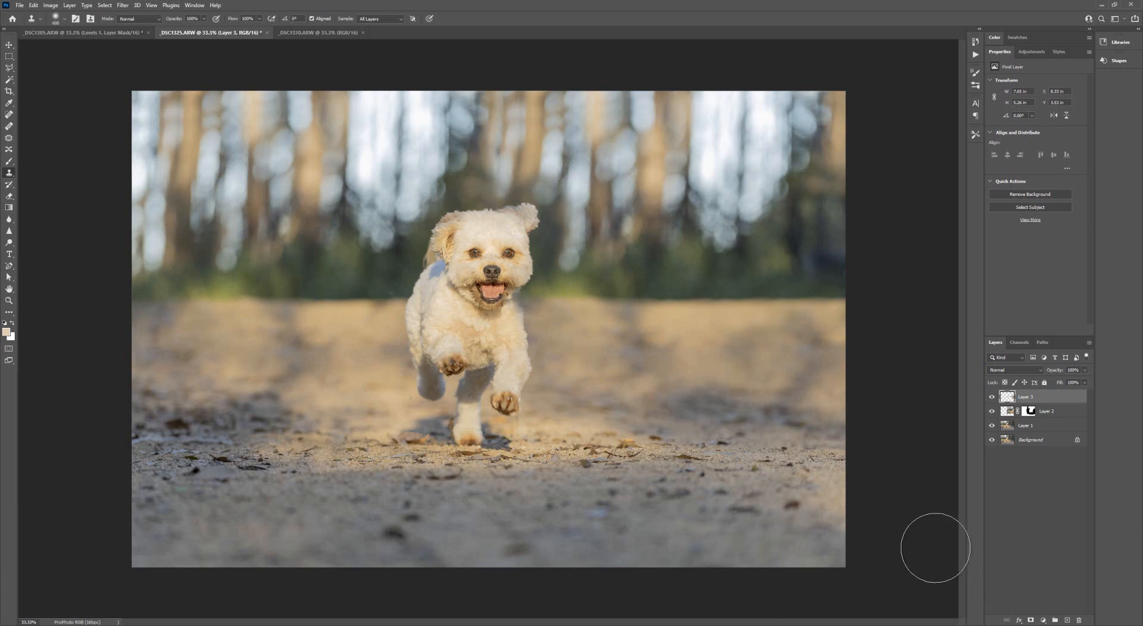
# - Sample the horizon right of the dog with a smaller brush, then enlarge the brush and clone the horizon up to the dog's chin
pyautogui.press('[')
pyautogui.press('[')
pyautogui.press('[')
pyautogui.press('alt')
pyautogui.moveTo(610, 309); pyautogui.dragTo(592, 309)
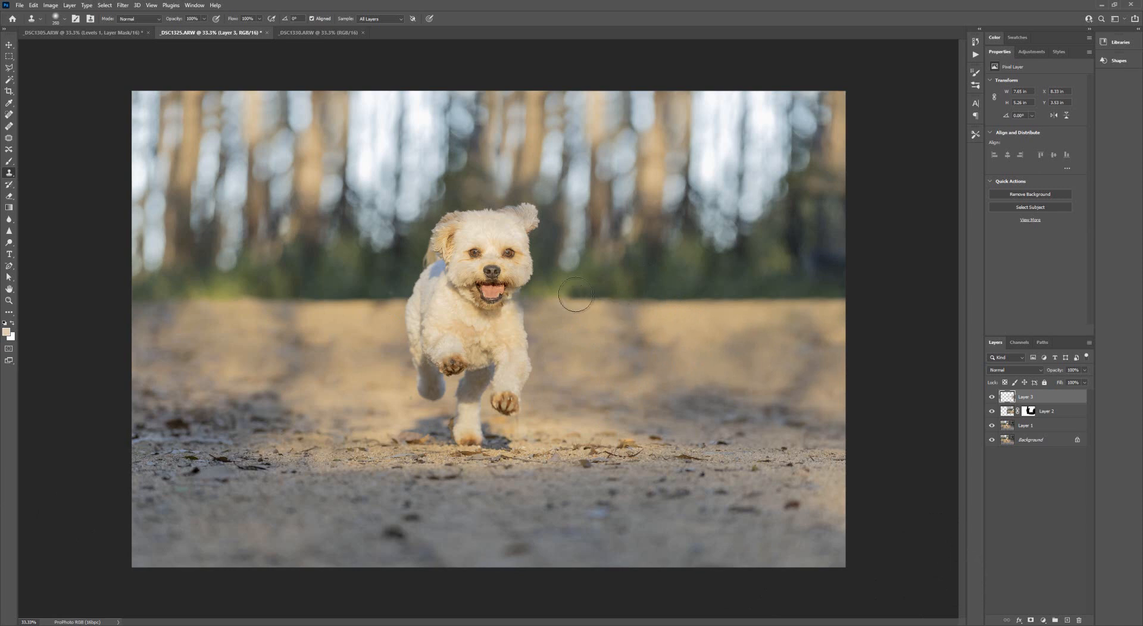
pyautogui.press(']')
pyautogui.press(']')
pyautogui.press(']')
pyautogui.moveTo(573, 297); pyautogui.dragTo(527, 291)
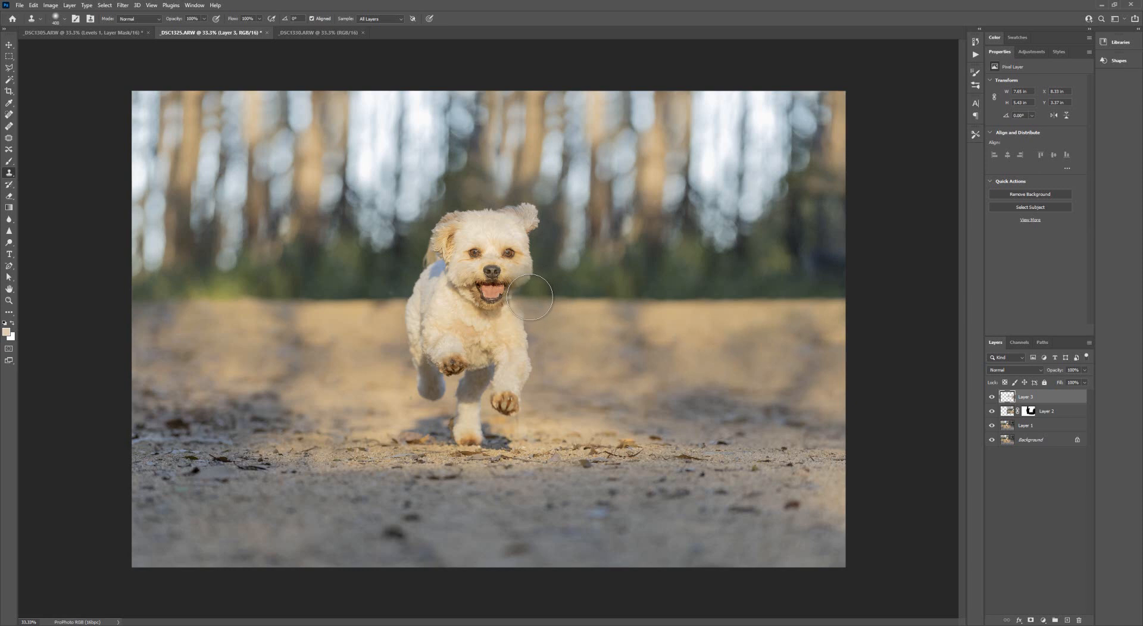
pyautogui.moveTo(528, 298); pyautogui.dragTo(503, 296)
# - Resample the horizon farther right and clone it along the edge of the dog's cheek
pyautogui.press('alt')
pyautogui.keyDown('alt'); pyautogui.click(738, 299); pyautogui.keyUp('alt')
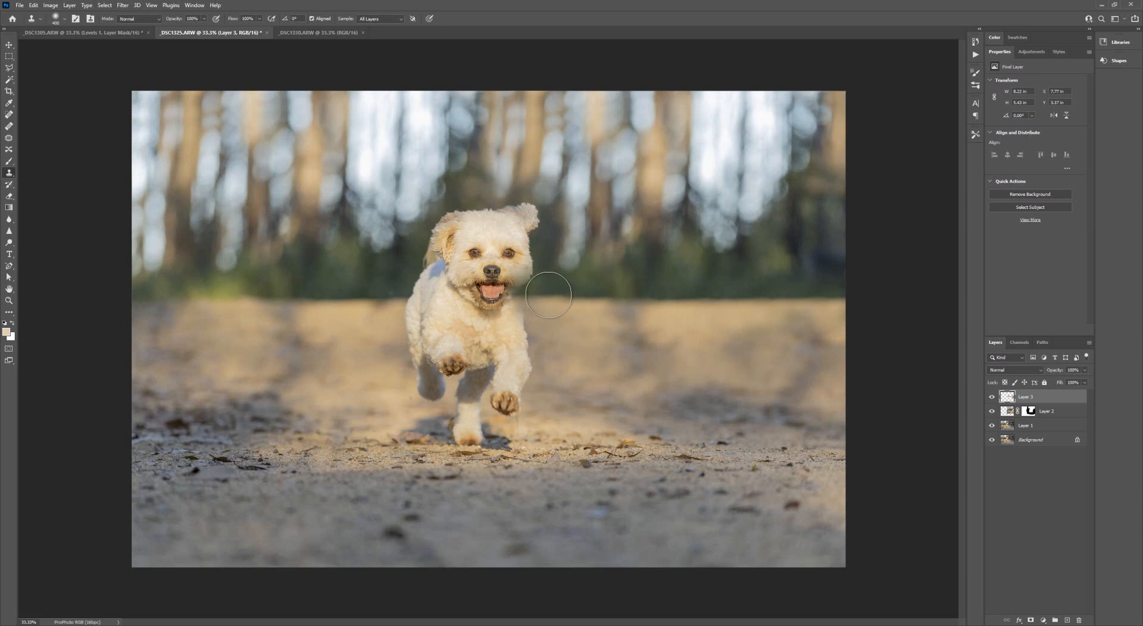
pyautogui.moveTo(548, 296); pyautogui.dragTo(528, 294)
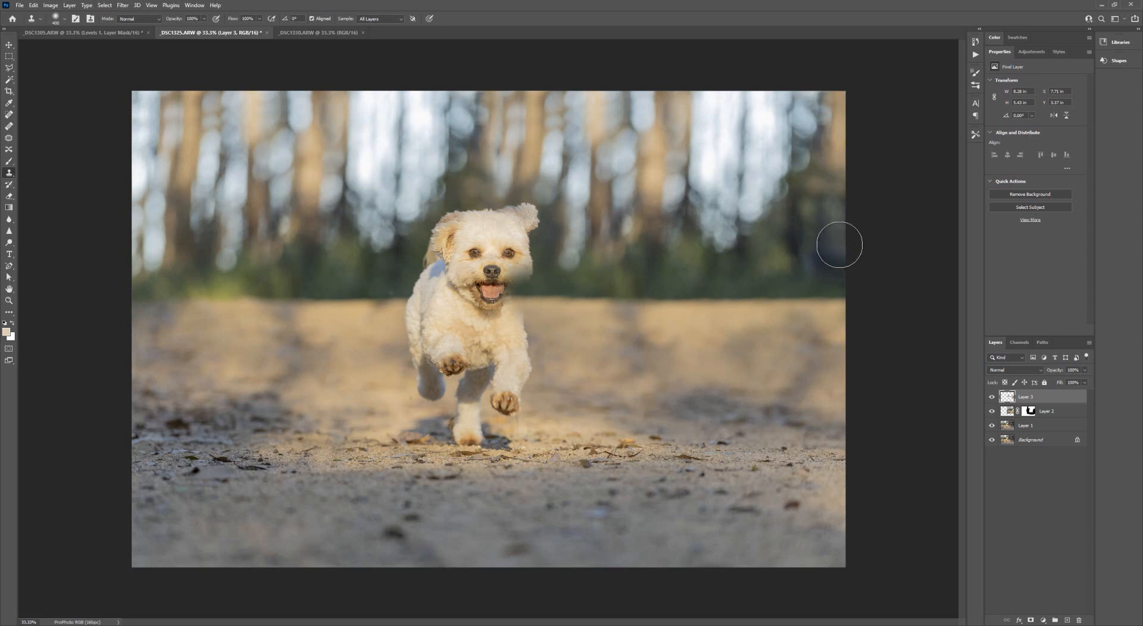
# - Sample the upper-left tree trunks with a larger brush, clone them over the dark trees at the photo's right, and undo the last strokes
pyautogui.press(']')
pyautogui.press(']')
pyautogui.press(']')
pyautogui.keyDown('alt'); pyautogui.click(257, 146); pyautogui.keyUp('alt')
pyautogui.press(']')
pyautogui.press(']')
pyautogui.press(']')
pyautogui.press(']')
pyautogui.press('[')
pyautogui.press('[')
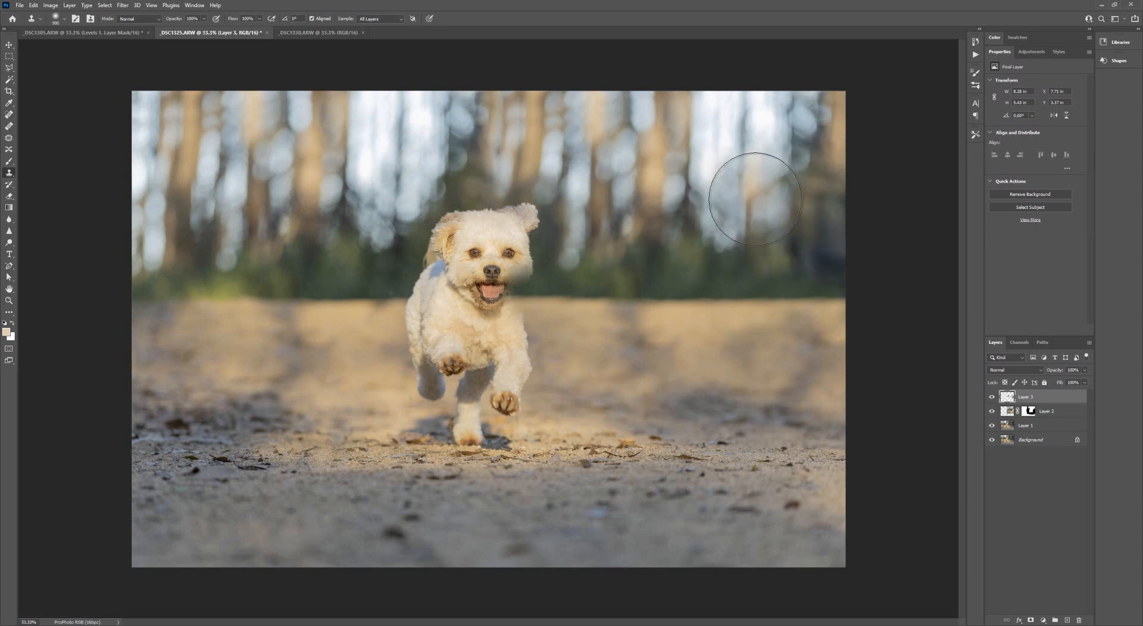
pyautogui.press('[')
pyautogui.moveTo(755, 199)
pyautogui.mouseDown()
pyautogui.moveTo(753, 161)
pyautogui.moveTo(789, 225)
pyautogui.mouseUp()
pyautogui.hotkey('ctrl', 'z')
pyautogui.hotkey('ctrl', 'z')
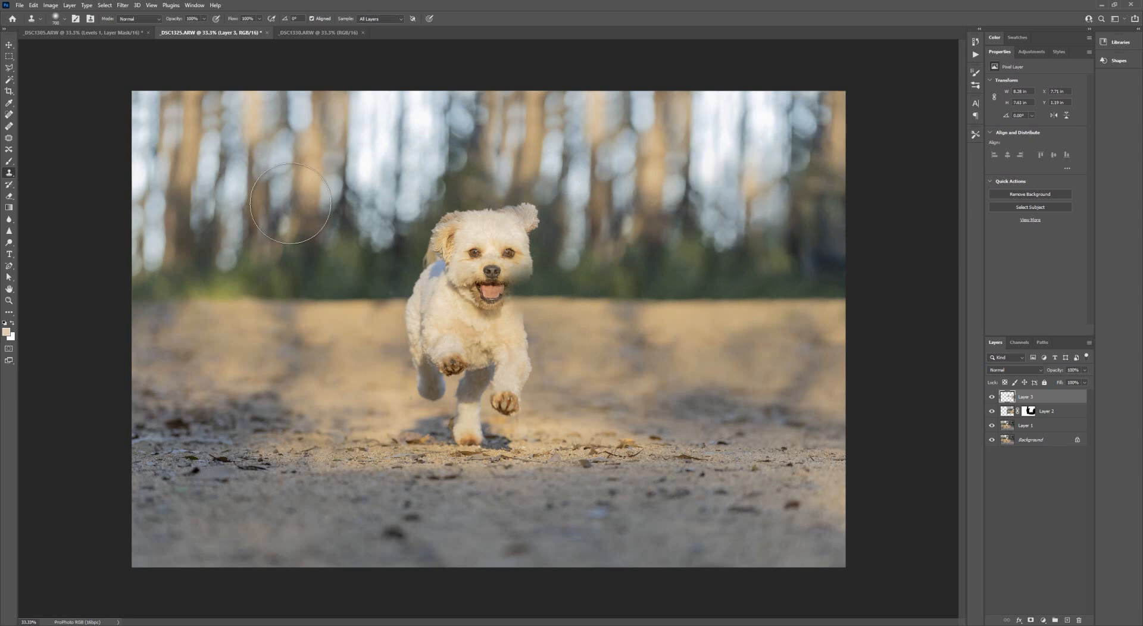
# - Resample a tree trunk left of the dog and clone it into the trees at the photo's upper right, up to the top edge
pyautogui.keyDown('alt'); pyautogui.click(265, 211); pyautogui.keyUp('alt')
pyautogui.moveTo(754, 145)
pyautogui.mouseDown()
pyautogui.moveTo(782, 159)
pyautogui.moveTo(799, 193)
pyautogui.mouseUp()
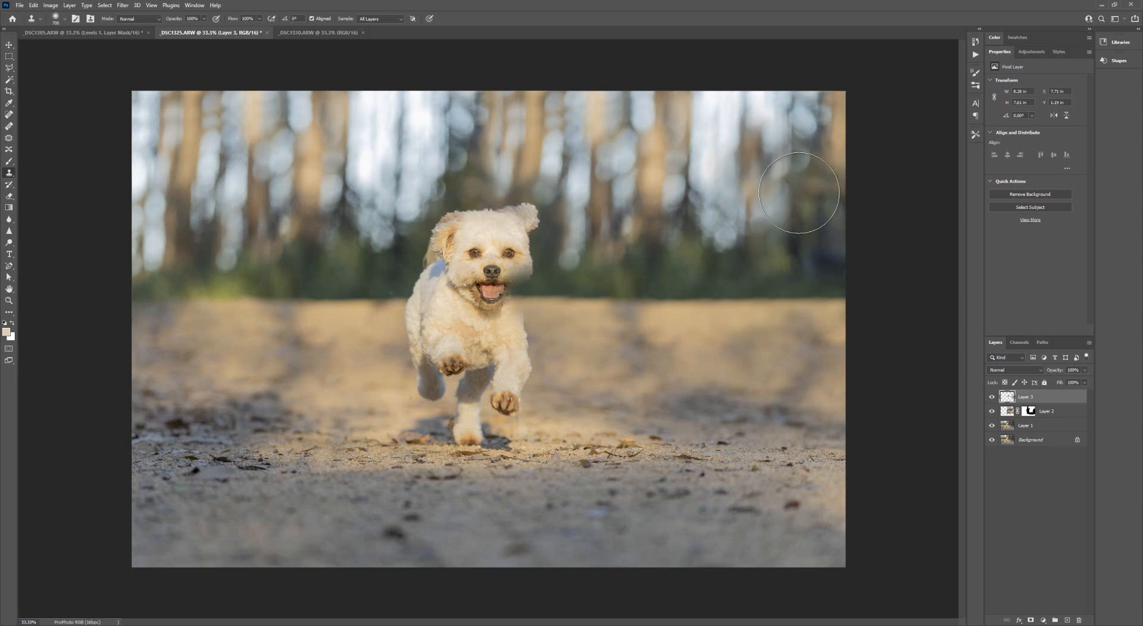
pyautogui.click(755, 147)
pyautogui.click(761, 134)
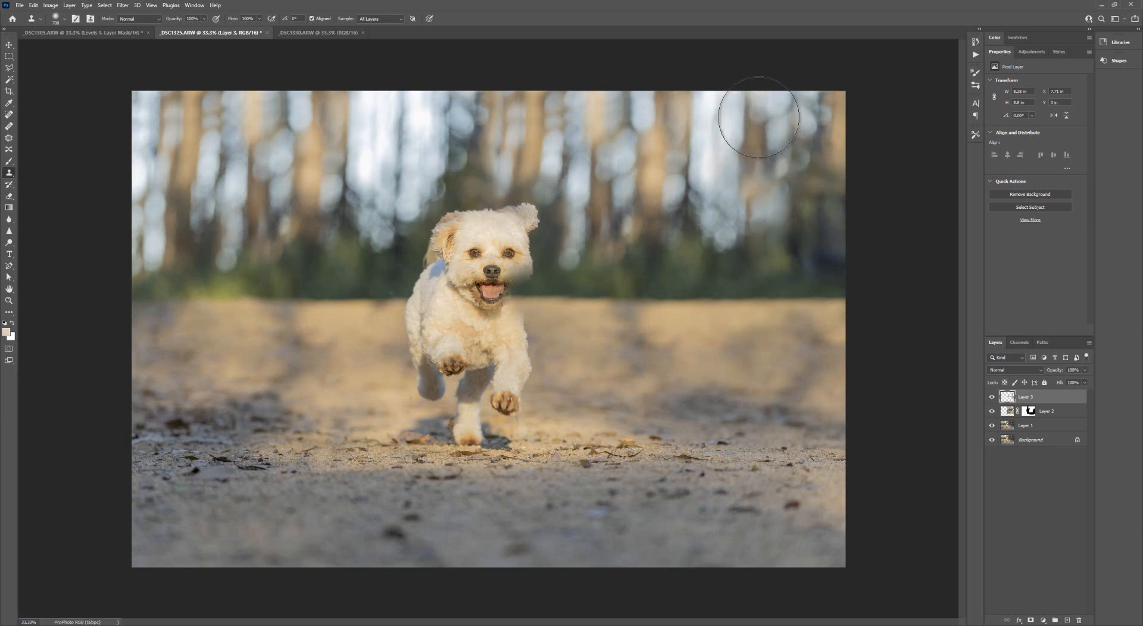
pyautogui.click(757, 109)
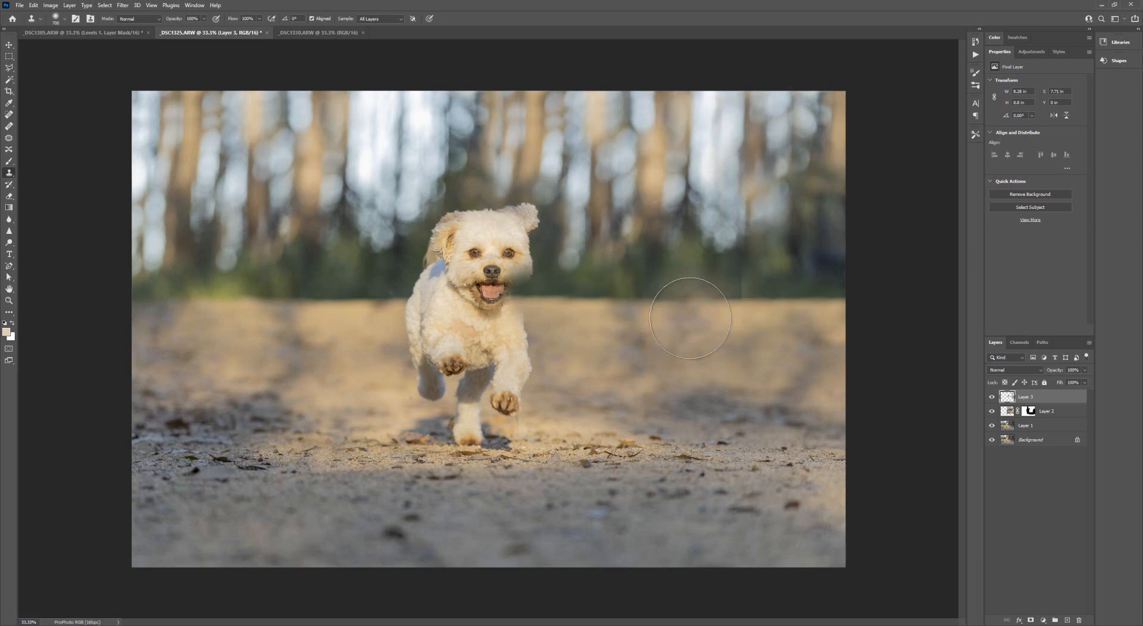
pyautogui.click(664, 391)
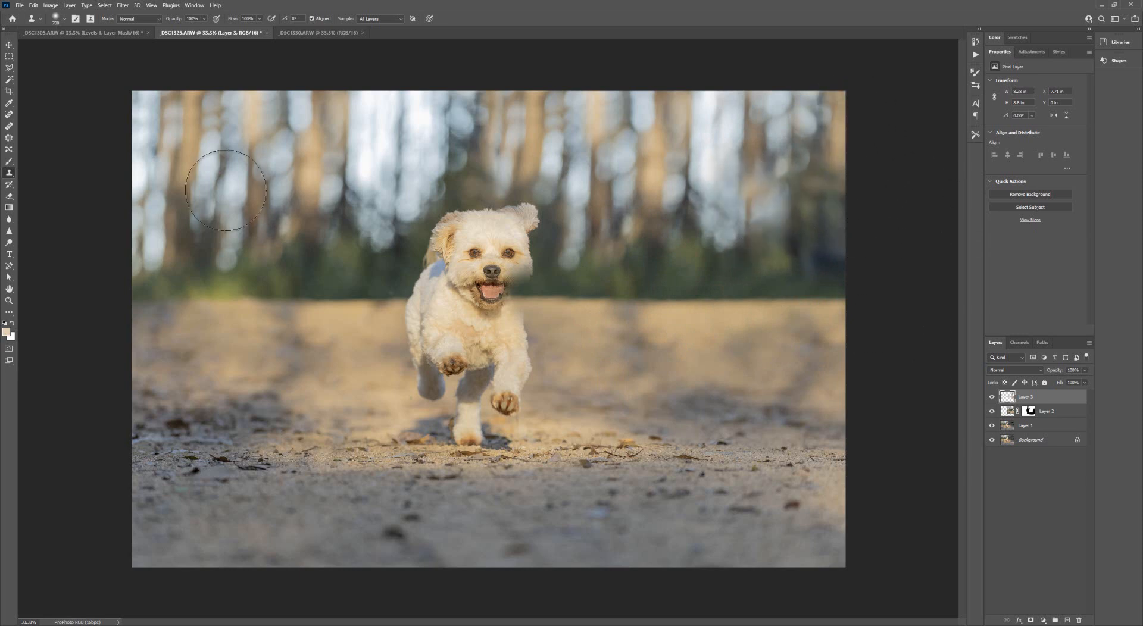
# - Sample the left background trees again and clone them over the tree area at the photo's upper-right corner
pyautogui.keyDown('alt'); pyautogui.click(279, 193); pyautogui.keyUp('alt')
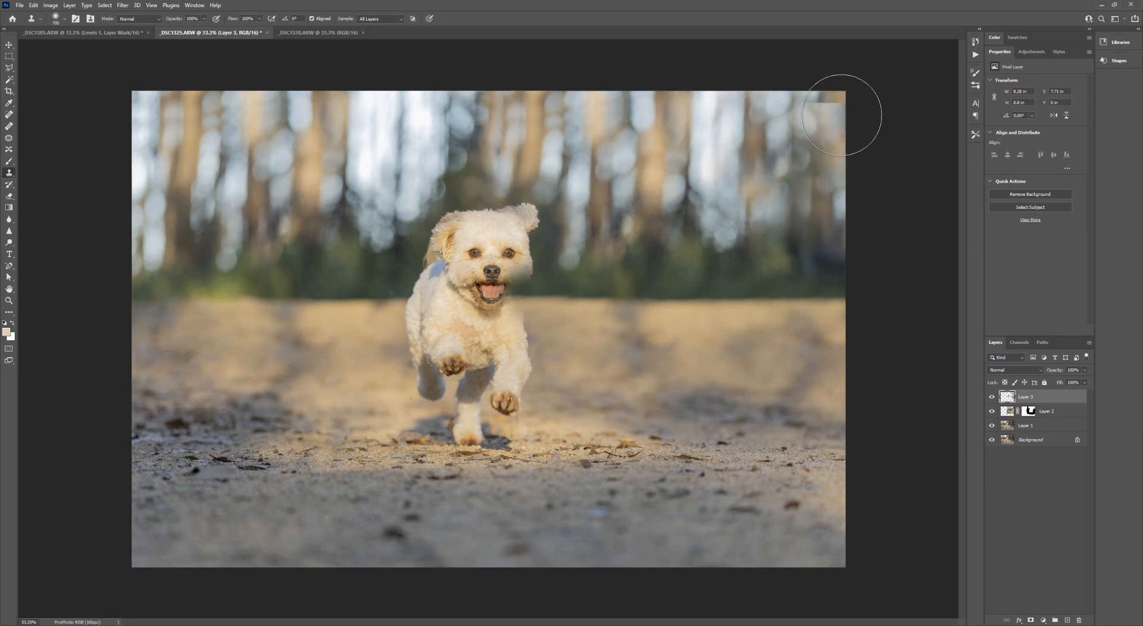
pyautogui.moveTo(855, 148); pyautogui.dragTo(814, 178)
pyautogui.keyDown('alt'); pyautogui.click(298, 181); pyautogui.keyUp('alt')
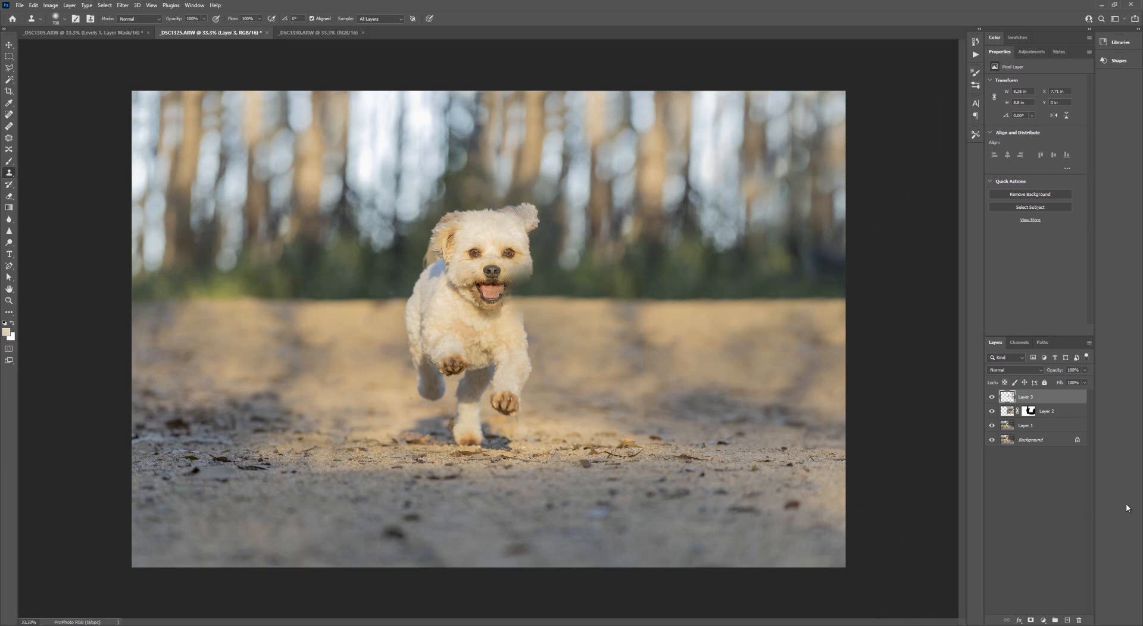
# - Compare the rebuilt background with the original by repeatedly isolating the Background layer, leaving all layers shown
pyautogui.click(991, 441)
pyautogui.keyDown('alt'); pyautogui.click(991, 441); pyautogui.keyUp('alt')
pyautogui.keyDown('alt'); pyautogui.click(991, 440); pyautogui.keyUp('alt')
pyautogui.keyDown('alt'); pyautogui.click(992, 440); pyautogui.keyUp('alt')
pyautogui.keyDown('alt'); pyautogui.click(991, 440); pyautogui.keyUp('alt')
pyautogui.keyDown('alt'); pyautogui.click(992, 440); pyautogui.keyUp('alt')
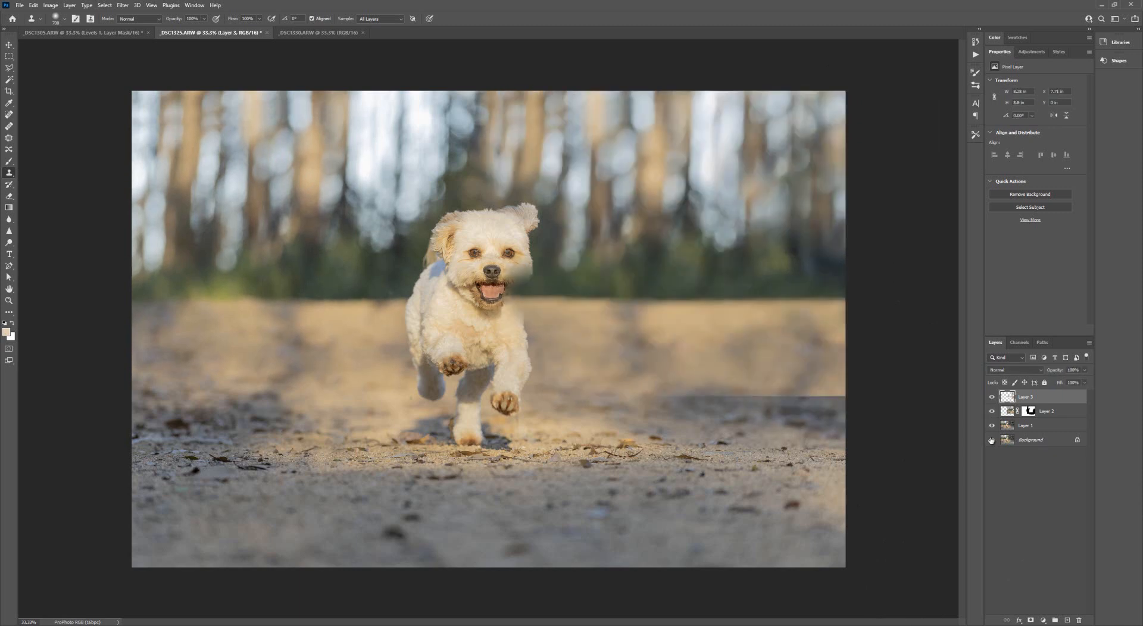
# - Check Layer 3 against the dog's face up close and add a layer mask to it
pyautogui.click(9, 301)
pyautogui.click(530, 283)
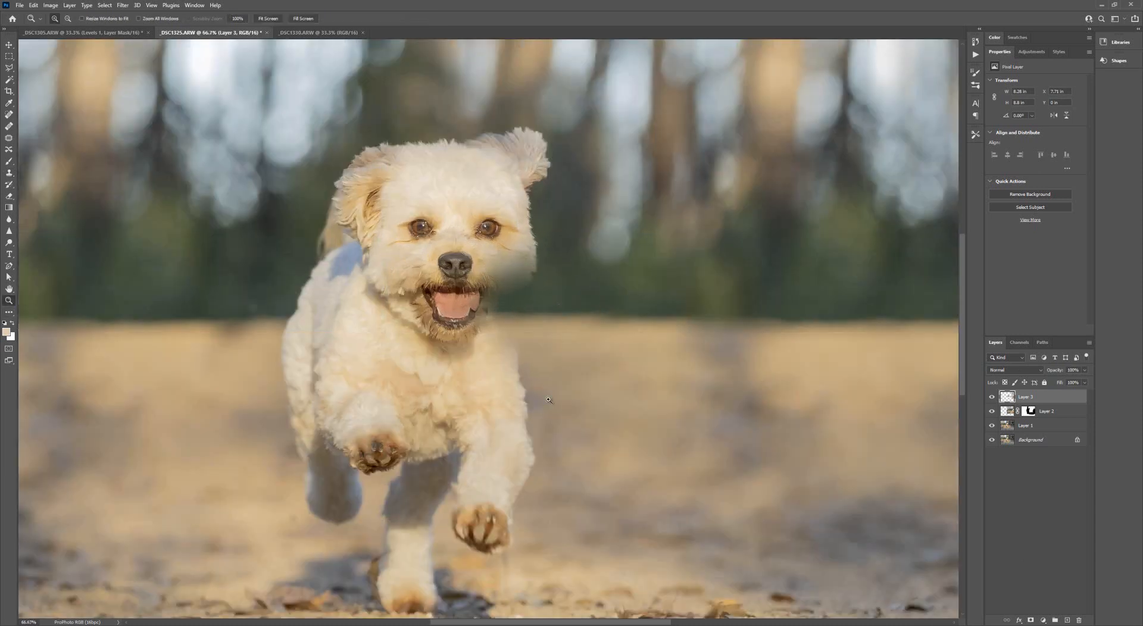
pyautogui.click(991, 398)
pyautogui.click(992, 398)
pyautogui.click(503, 287)
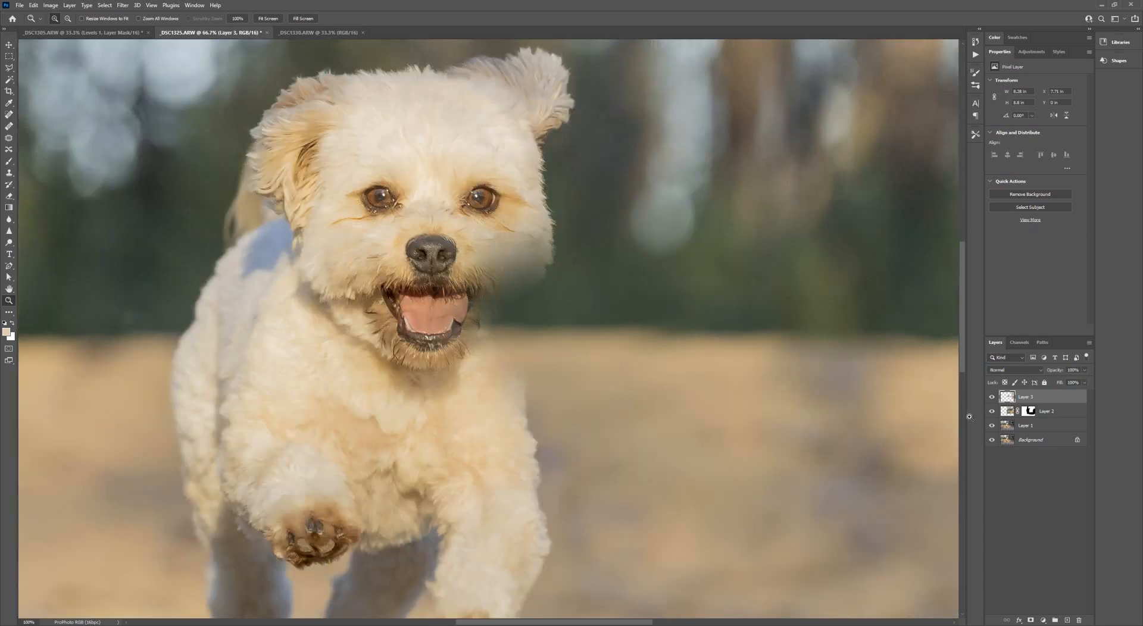
pyautogui.click(1030, 620)
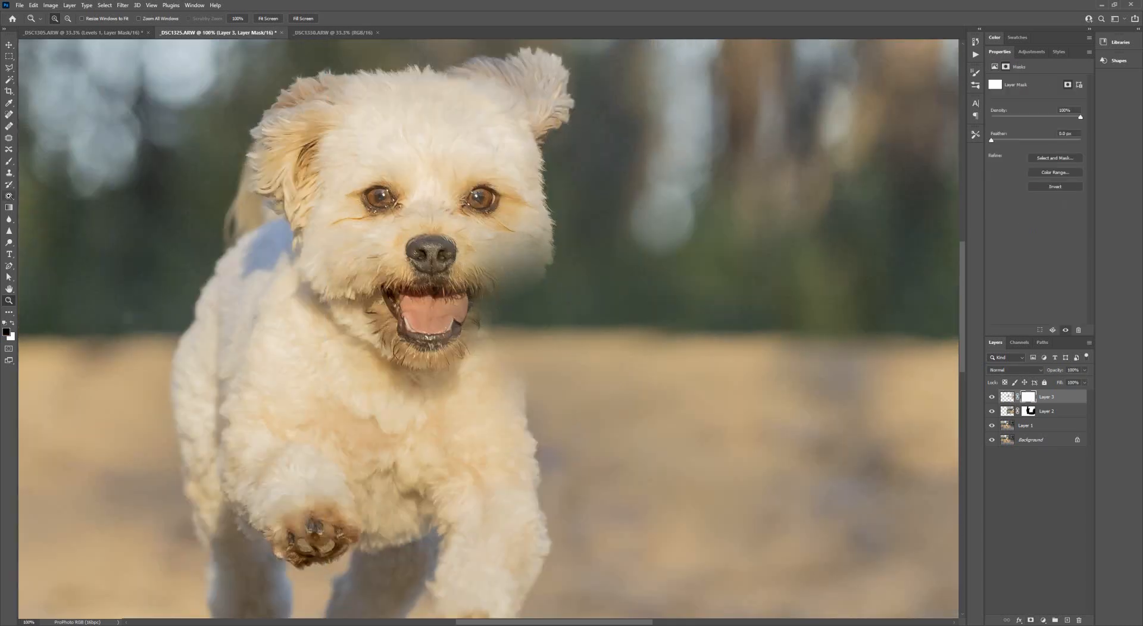
# - Paint Layer 3's mask black over the dog's blurred cheek, neck and chest edge, then white where the old background shows beside the neck
pyautogui.click(9, 163)
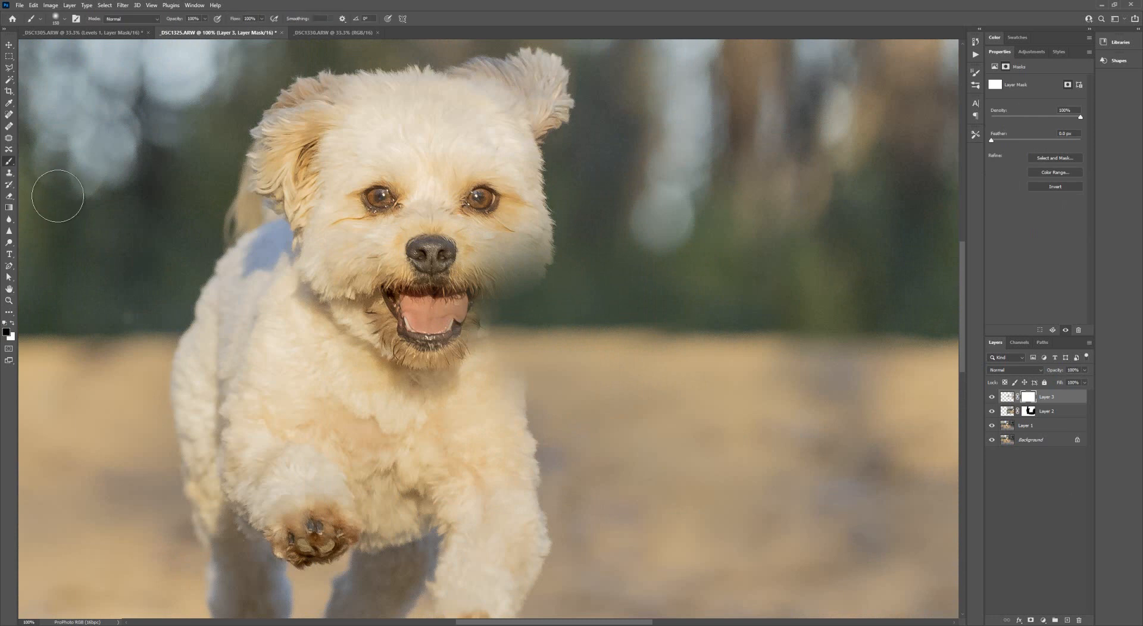
pyautogui.press('[')
pyautogui.press('[')
pyautogui.press('[')
pyautogui.moveTo(520, 249); pyautogui.dragTo(508, 392)
pyautogui.moveTo(485, 309)
pyautogui.mouseDown()
pyautogui.moveTo(473, 318)
pyautogui.moveTo(459, 277)
pyautogui.mouseUp()
pyautogui.moveTo(530, 343); pyautogui.dragTo(530, 364)
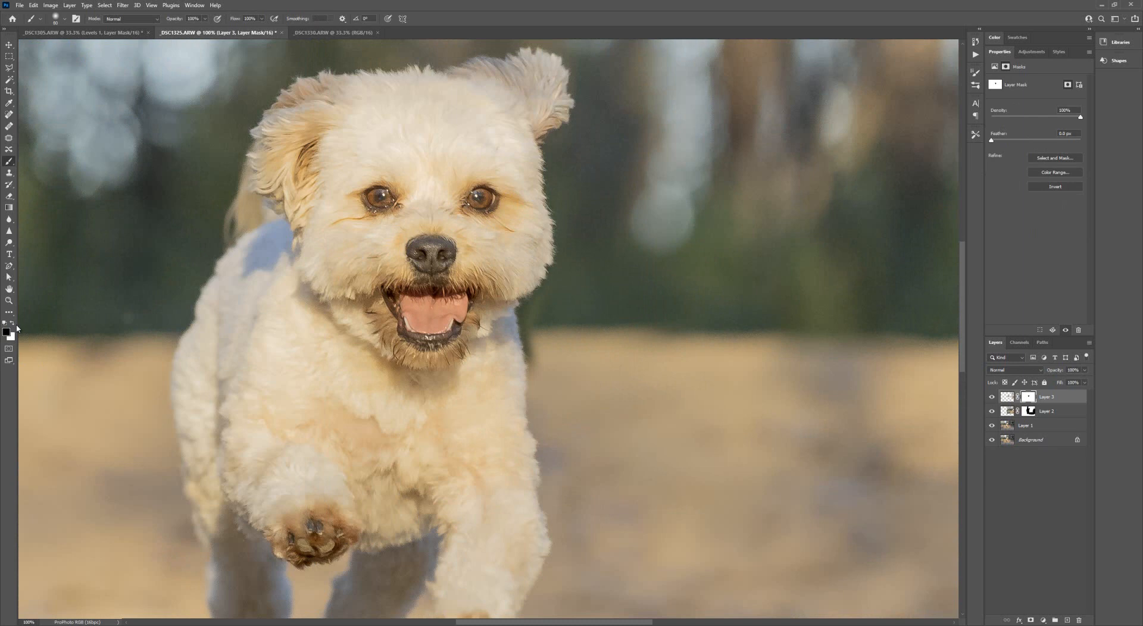
pyautogui.press('[')
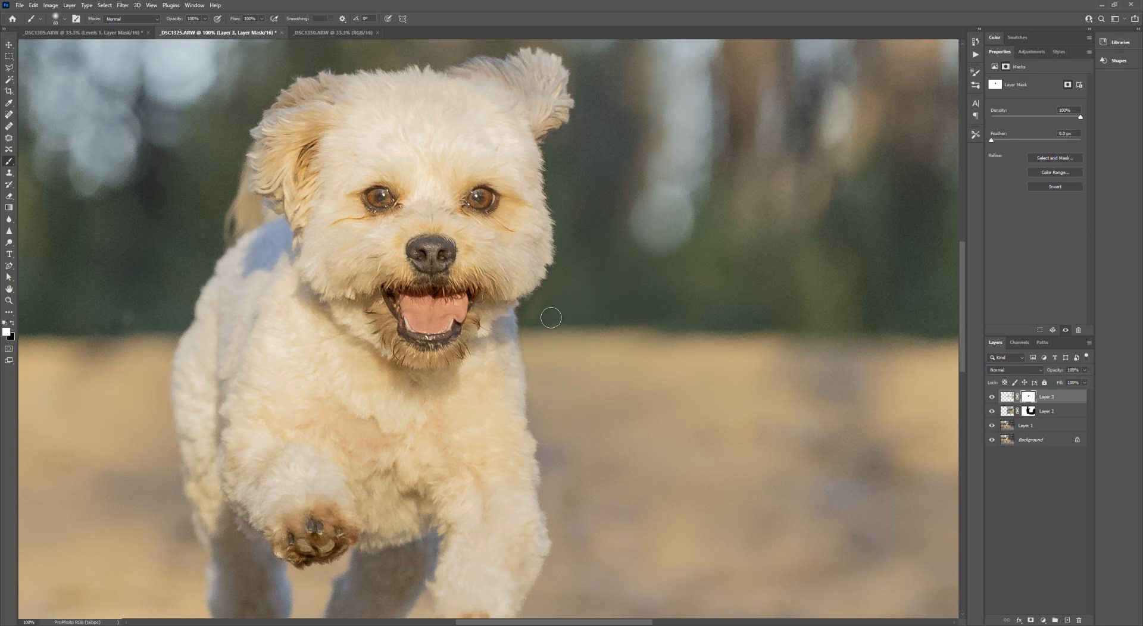
# - Compare the whole photo with and without Layer 3, leaving the layer shown
pyautogui.click(8, 300)
pyautogui.hotkey('ctrl', '0')
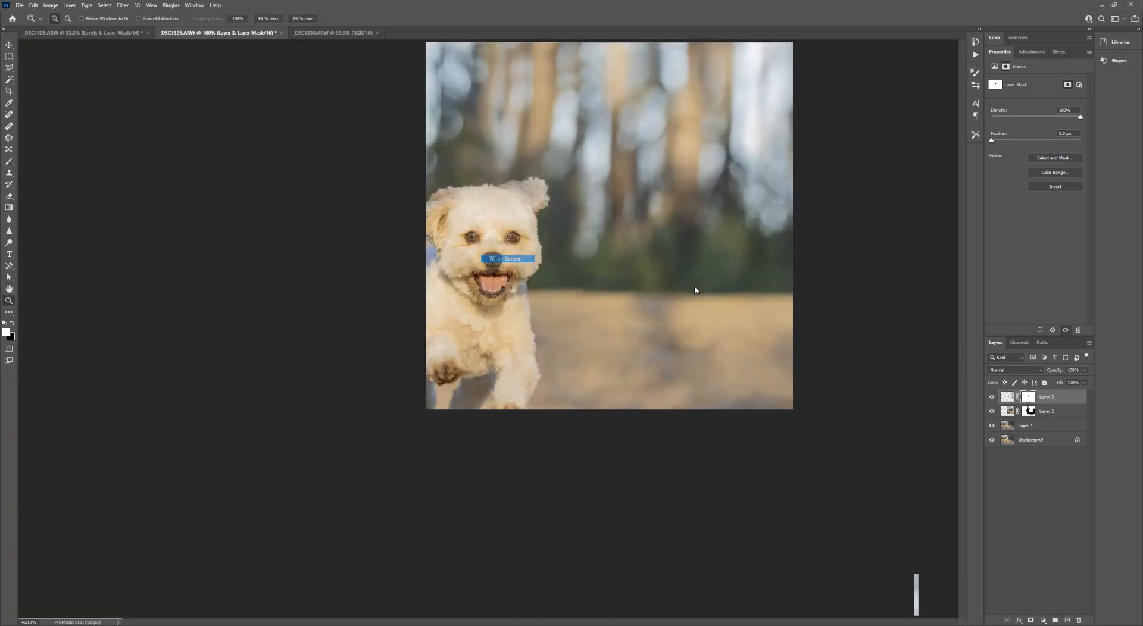
pyautogui.click(991, 398)
pyautogui.click(992, 397)
pyautogui.click(992, 398)
pyautogui.click(992, 398)
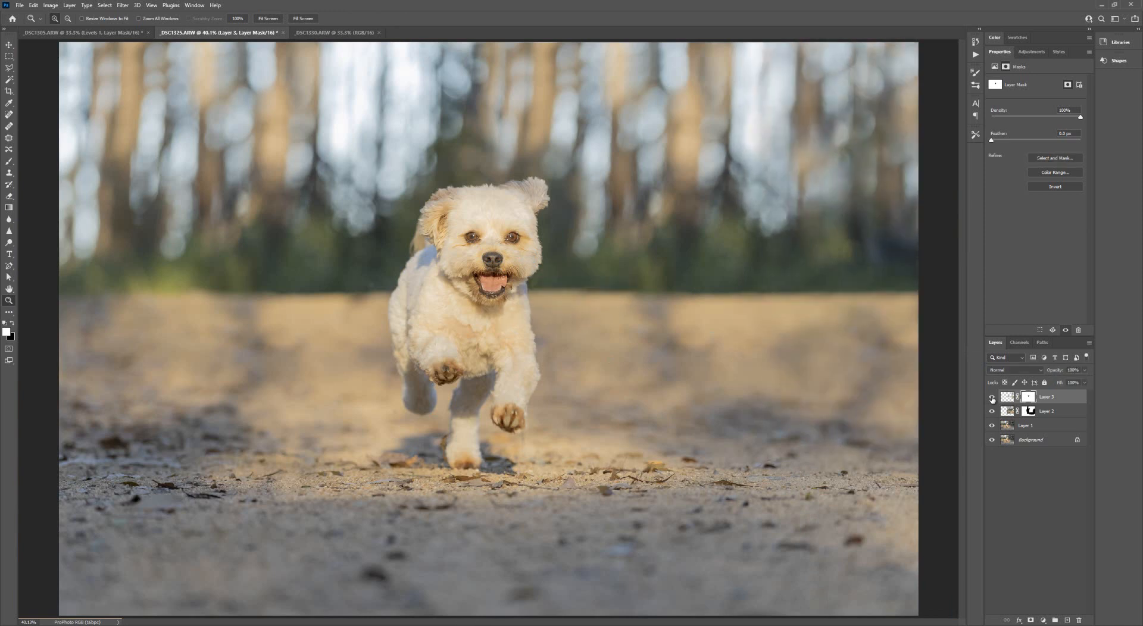
pyautogui.click(992, 398)
pyautogui.click(992, 398)
pyautogui.rightClick(445, 384)
pyautogui.click(473, 432)
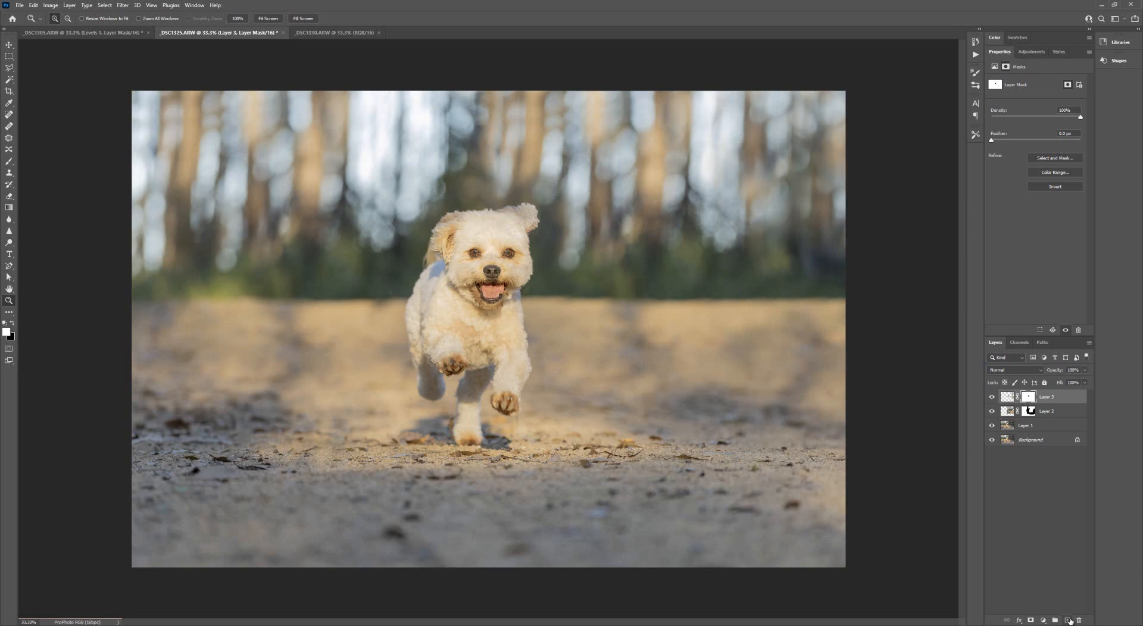
# - Create a new empty layer above Layer 3 and choose the Clone Stamp tool
pyautogui.click(1068, 621)
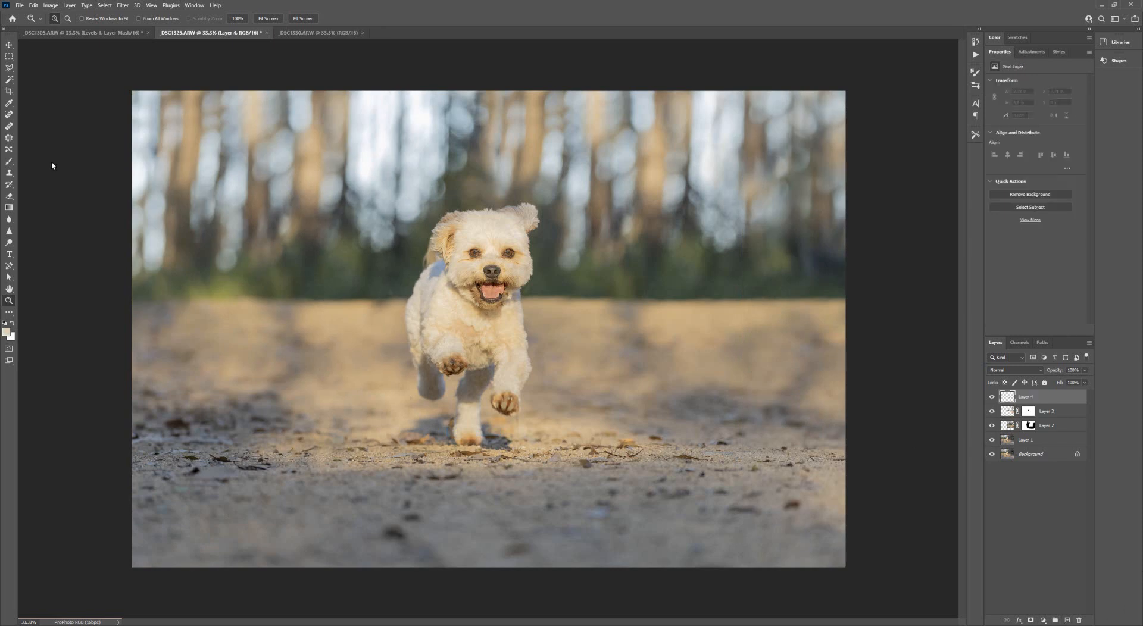
pyautogui.click(9, 174)
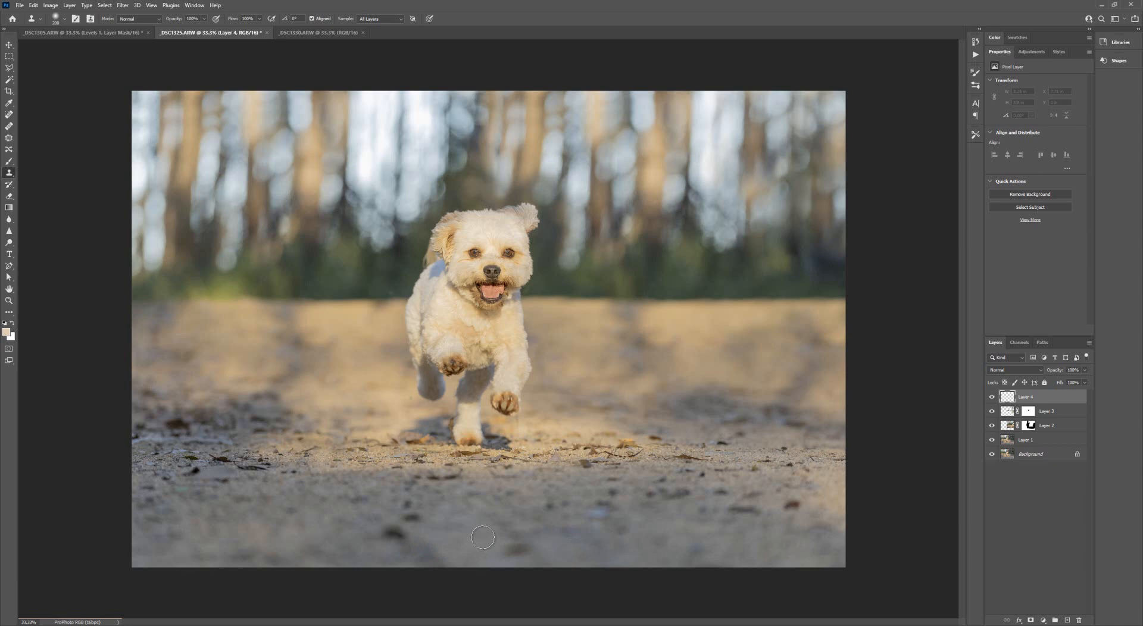
pyautogui.keyDown('alt'); pyautogui.click(565, 472); pyautogui.keyUp('alt')
pyautogui.press(']')
pyautogui.press(']')
pyautogui.press(']')
pyautogui.click(396, 534)
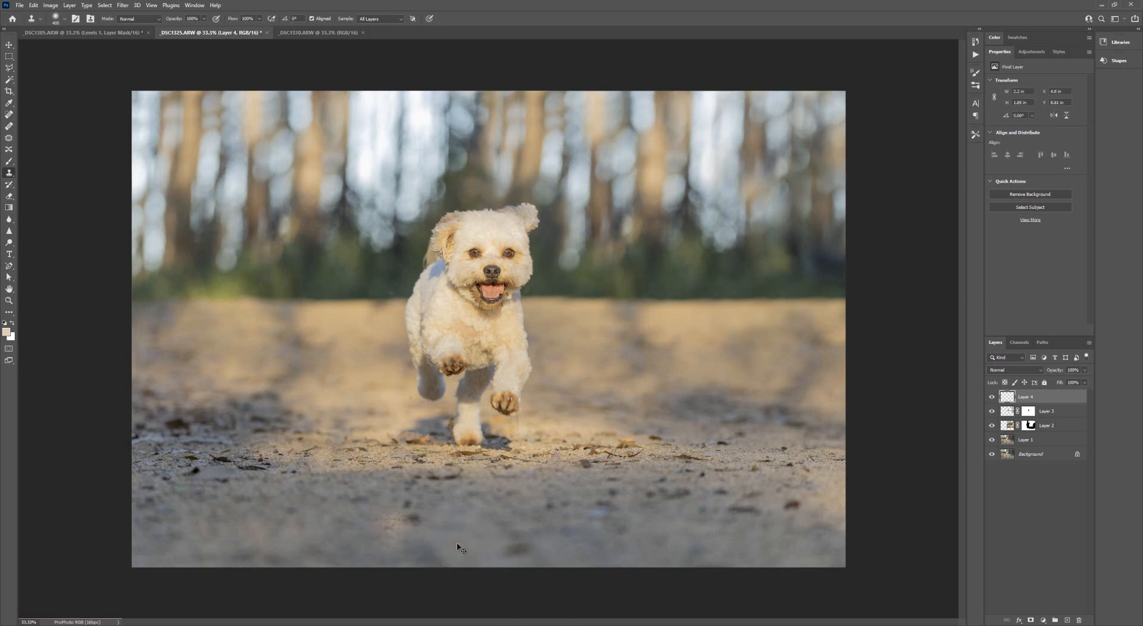
pyautogui.hotkey('ctrl', 'z')
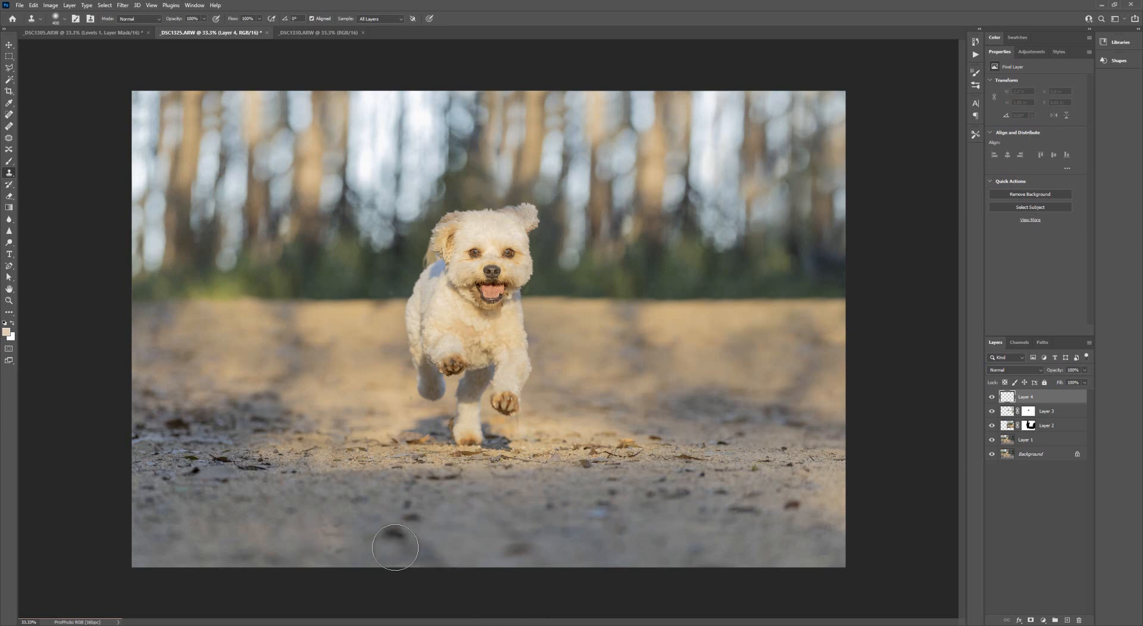
# - With a smaller brush, sample clean ground in the foreground and clone it over the dark spots below the dog and to its lower right
pyautogui.press('[')
pyautogui.press('[')
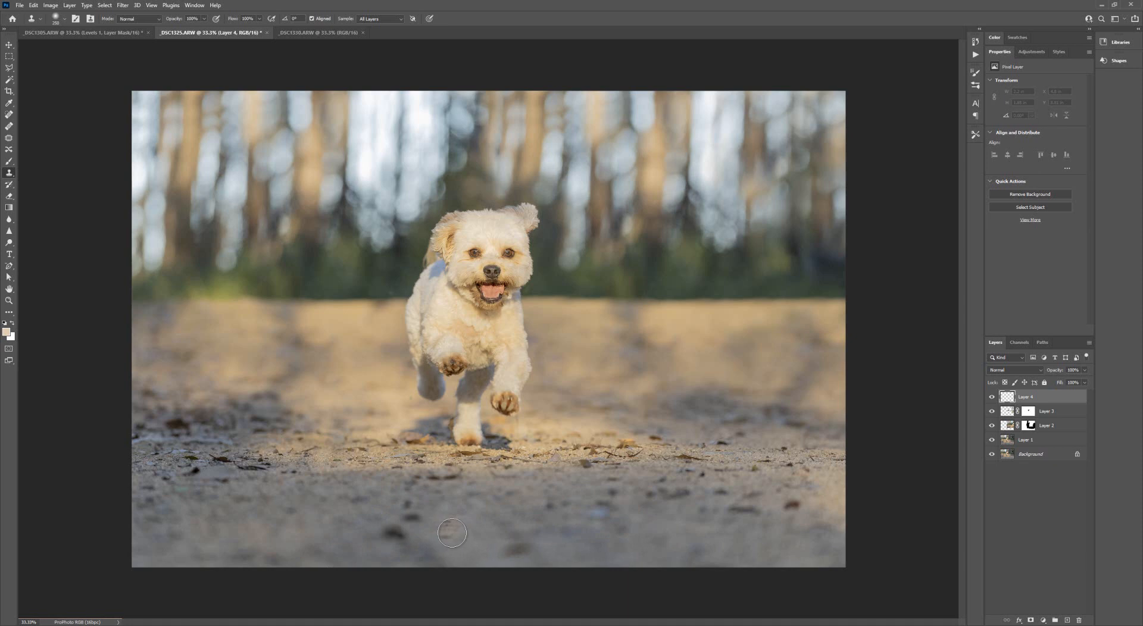
pyautogui.press('alt')
pyautogui.press('alt')
pyautogui.keyDown('alt'); pyautogui.click(477, 536); pyautogui.keyUp('alt')
pyautogui.moveTo(405, 534)
pyautogui.mouseDown()
pyautogui.moveTo(373, 533)
pyautogui.moveTo(414, 519)
pyautogui.moveTo(406, 507)
pyautogui.mouseUp()
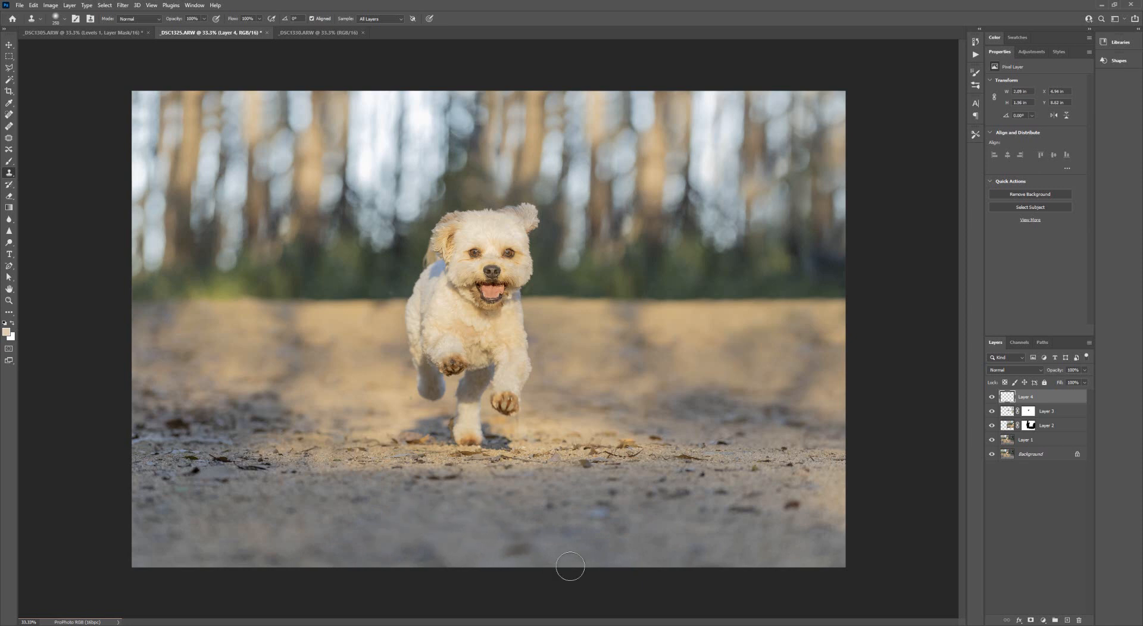
pyautogui.moveTo(537, 549); pyautogui.dragTo(515, 551)
pyautogui.moveTo(620, 529); pyautogui.dragTo(597, 516)
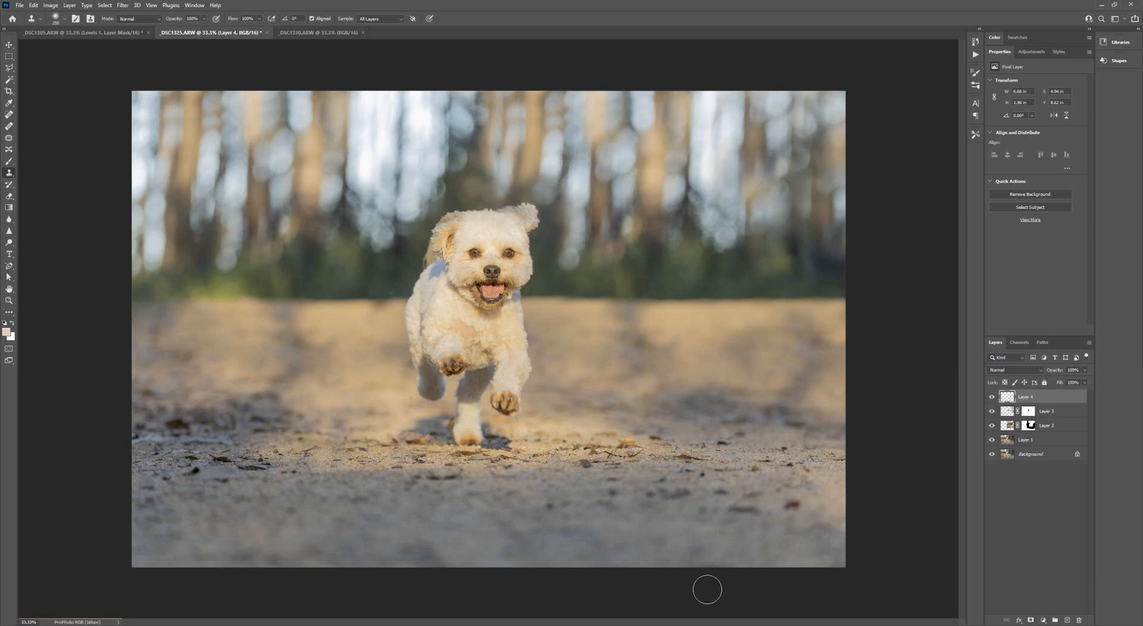
# - Sample clean ground near the photo's right edge and mid-right, and clone it over the dark spots in the lower-right foreground
pyautogui.press('alt')
pyautogui.keyDown('alt'); pyautogui.click(830, 505); pyautogui.keyUp('alt')
pyautogui.click(798, 505)
pyautogui.press('alt')
pyautogui.keyDown('alt'); pyautogui.click(674, 512); pyautogui.keyUp('alt')
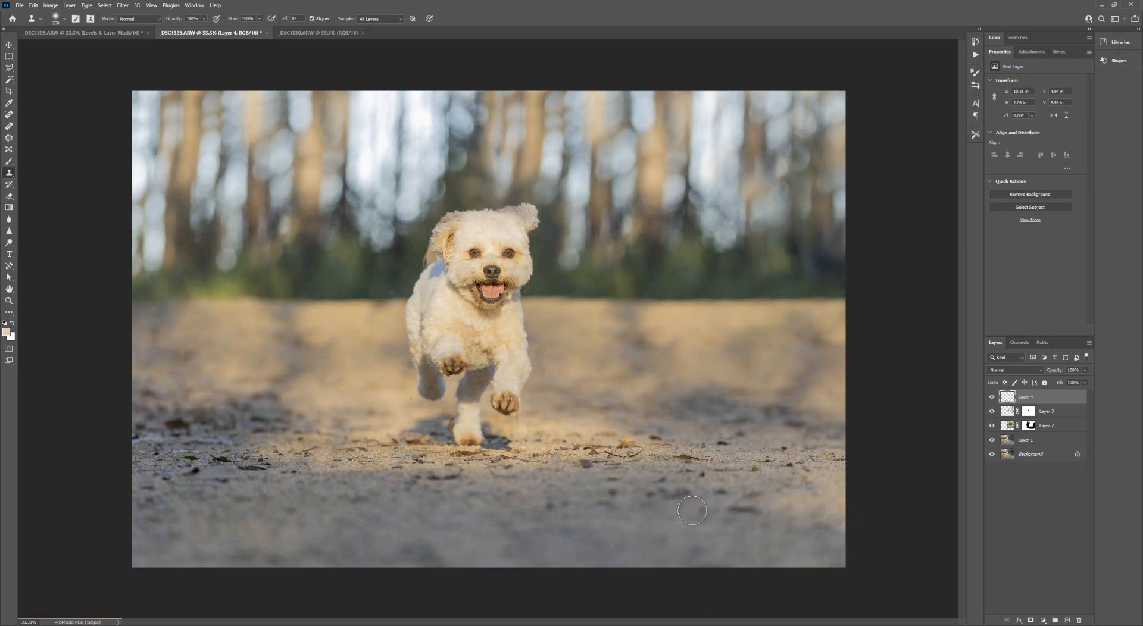
pyautogui.click(736, 512)
pyautogui.click(611, 509)
pyautogui.click(552, 508)
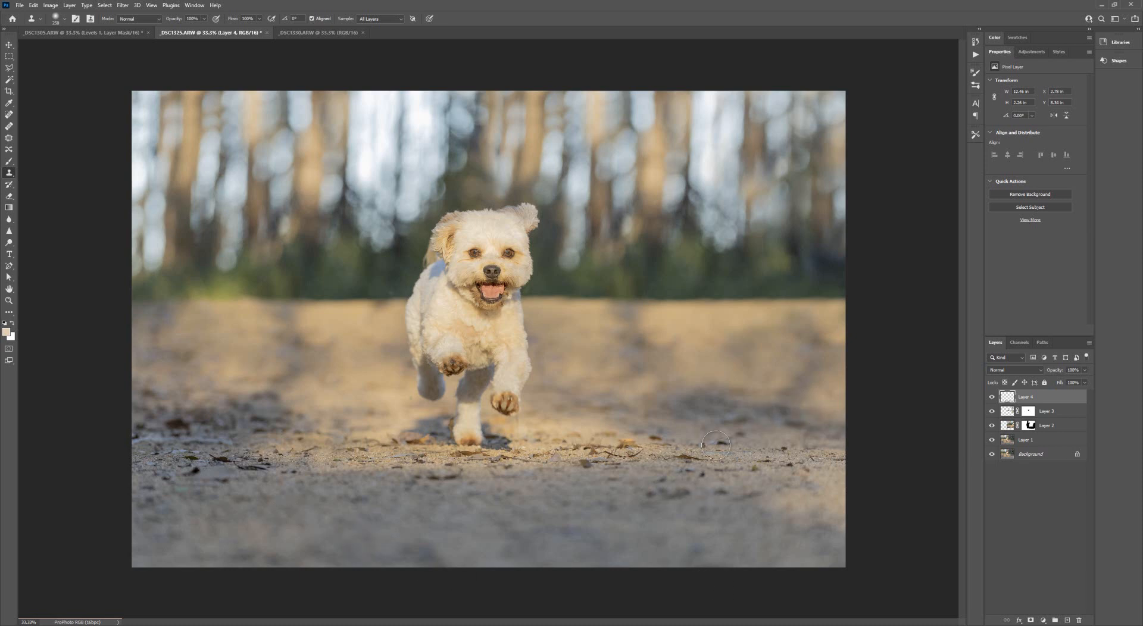
# - Resample the ground just right of the dog's feet and clone it over the remaining debris in the right foreground
pyautogui.keyDown('alt'); pyautogui.click(541, 493); pyautogui.keyUp('alt')
pyautogui.click(668, 494)
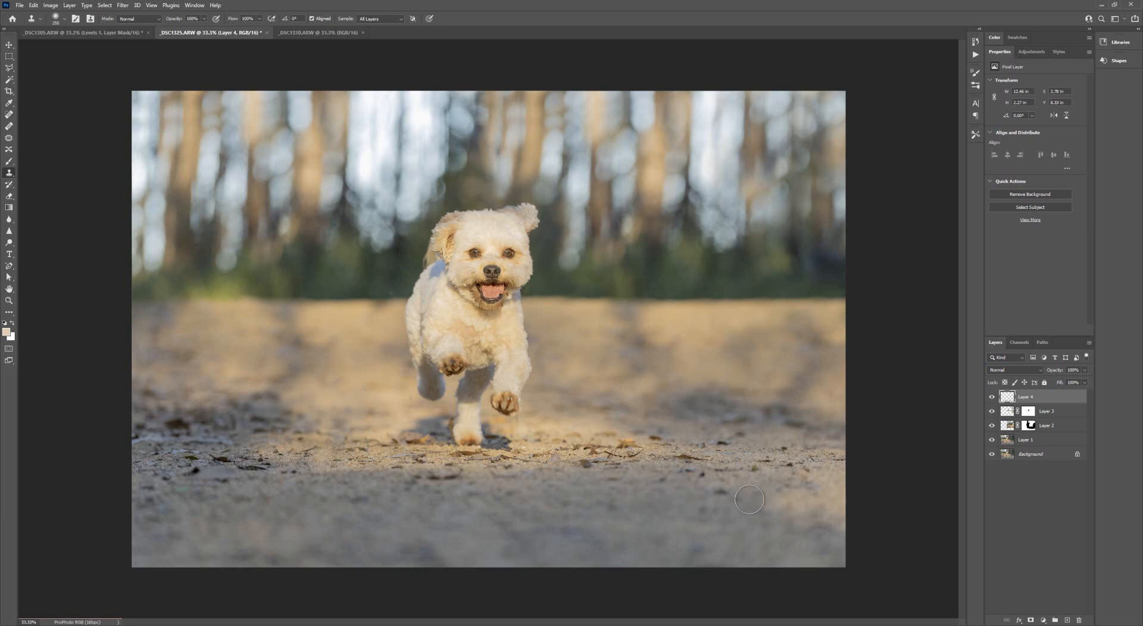
pyautogui.click(720, 492)
pyautogui.click(815, 536)
# - With a smaller brush, sample the ground left of the dog and clone it over small debris on the photo's left side
pyautogui.press('[')
pyautogui.press('[')
pyautogui.keyDown('alt'); pyautogui.click(319, 481); pyautogui.keyUp('alt')
pyautogui.moveTo(336, 460); pyautogui.dragTo(342, 464)
pyautogui.moveTo(186, 490); pyautogui.dragTo(179, 488)
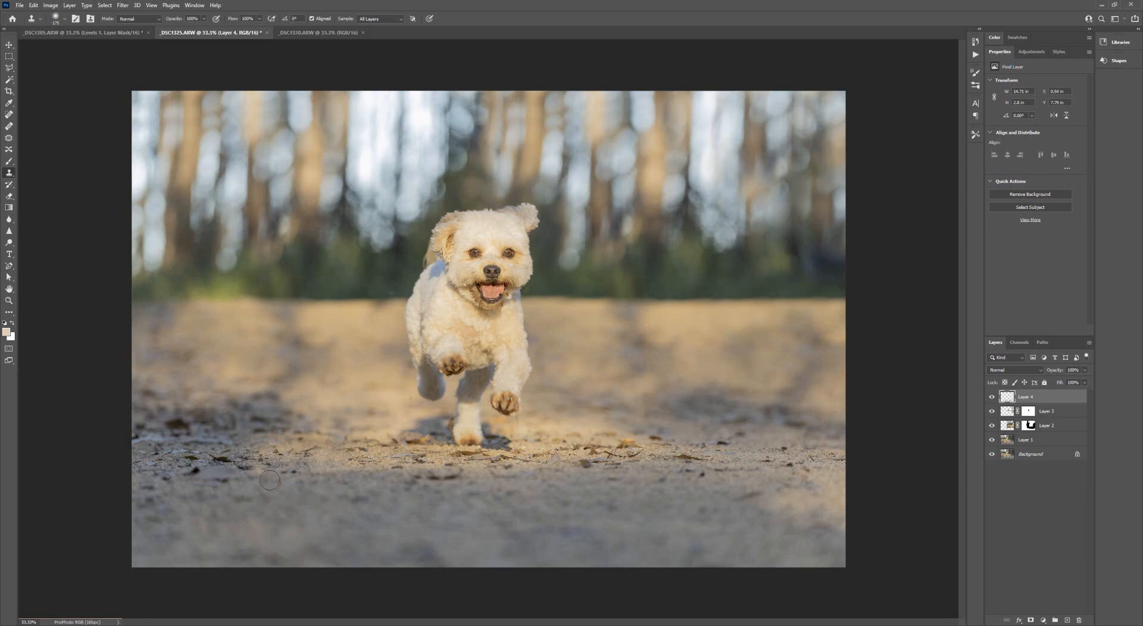
pyautogui.keyDown('alt'); pyautogui.click(326, 470); pyautogui.keyUp('alt')
pyautogui.moveTo(270, 467)
pyautogui.mouseDown()
pyautogui.moveTo(239, 468)
pyautogui.moveTo(269, 488)
pyautogui.moveTo(191, 471)
pyautogui.mouseUp()
pyautogui.press(']')
pyautogui.keyDown('alt'); pyautogui.click(358, 471); pyautogui.keyUp('alt')
pyautogui.moveTo(283, 472); pyautogui.dragTo(310, 469)
pyautogui.hotkey('ctrl', 'z')
pyautogui.hotkey('ctrl', 'z')
pyautogui.hotkey('ctrl', 'z')
pyautogui.hotkey('ctrl', 'z')
# - Resample the left foreground ground and clone it over the leaves and dark specks there, reducing the brush size for finer spots
pyautogui.keyDown('alt'); pyautogui.click(286, 467); pyautogui.keyUp('alt')
pyautogui.moveTo(292, 472)
pyautogui.mouseDown()
pyautogui.moveTo(336, 533)
pyautogui.moveTo(340, 507)
pyautogui.mouseUp()
pyautogui.press('alt')
pyautogui.keyDown('alt'); pyautogui.click(188, 473); pyautogui.keyUp('alt')
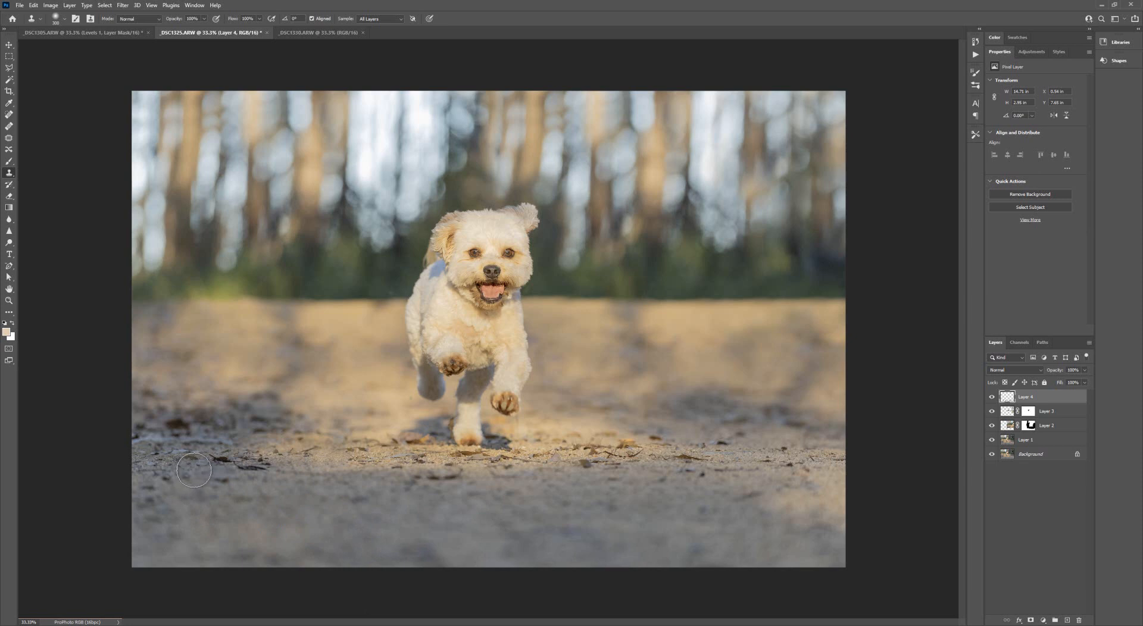
pyautogui.press('alt')
pyautogui.click(188, 477)
pyautogui.press('[')
pyautogui.press('[')
pyautogui.press('[')
pyautogui.press('[')
pyautogui.press('[')
# - Compare the cleaned ground with the original by isolating the Background layer and toggling Layer 4, leaving all layers shown
pyautogui.keyDown('alt'); pyautogui.click(991, 455); pyautogui.keyUp('alt')
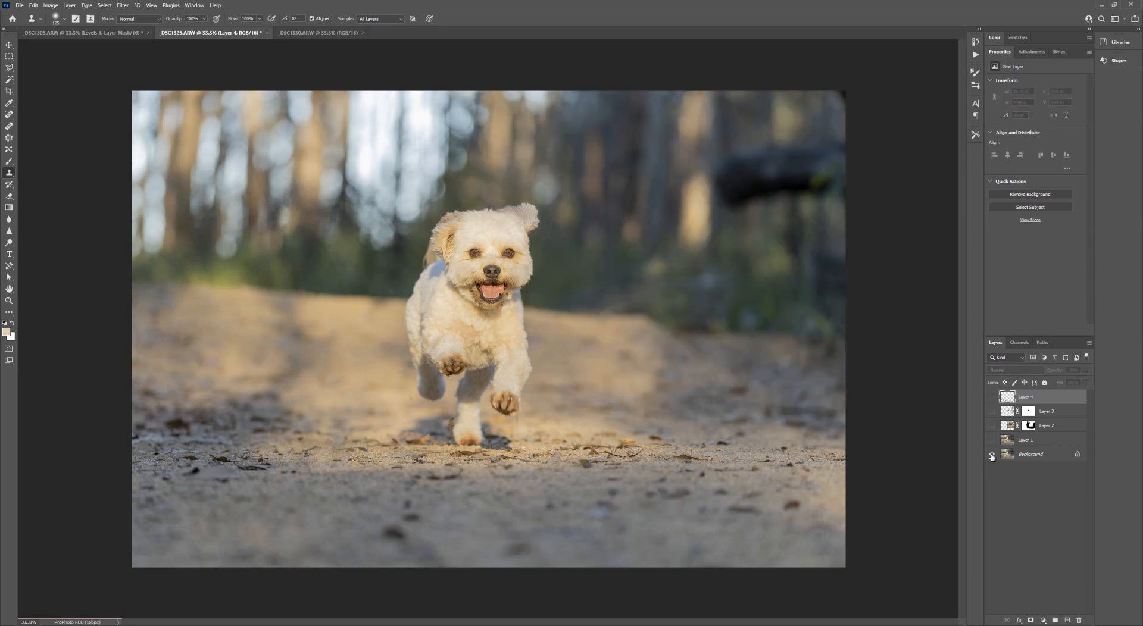
pyautogui.keyDown('alt'); pyautogui.click(991, 455); pyautogui.keyUp('alt')
pyautogui.keyDown('alt'); pyautogui.click(991, 454); pyautogui.keyUp('alt')
pyautogui.keyDown('alt'); pyautogui.click(992, 455); pyautogui.keyUp('alt')
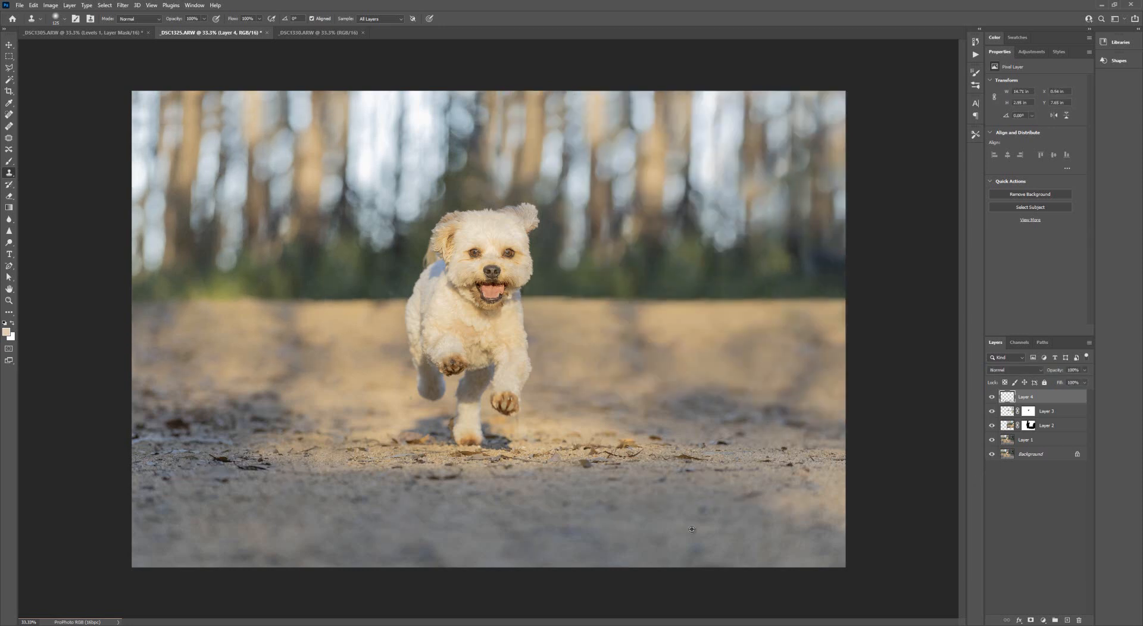
pyautogui.click(992, 397)
pyautogui.click(992, 397)
pyautogui.click(991, 397)
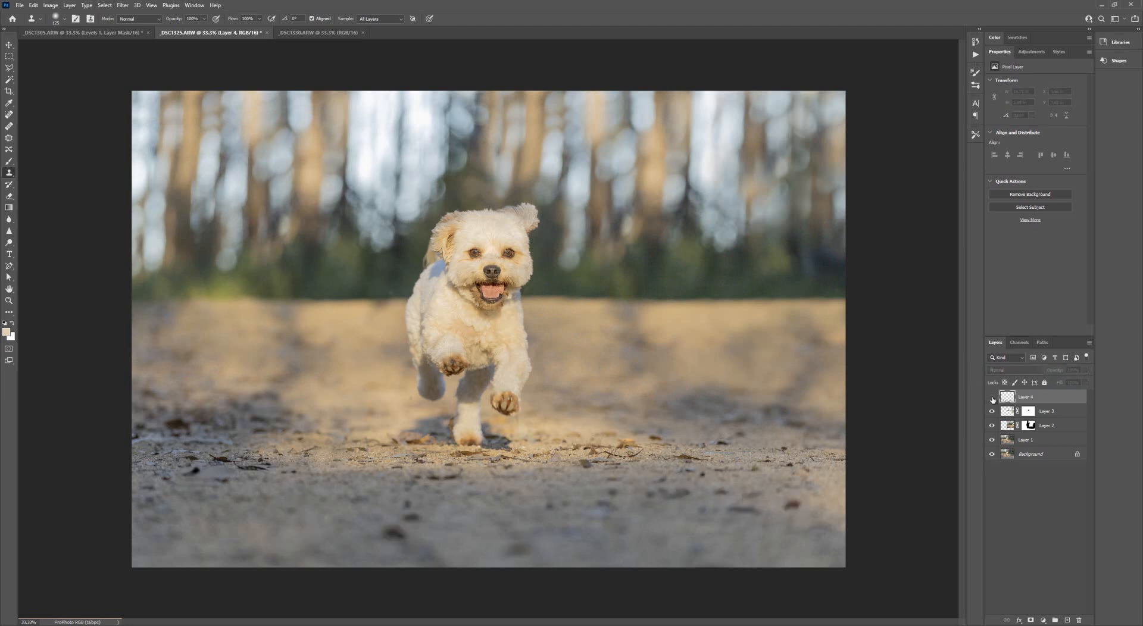
pyautogui.click(992, 397)
pyautogui.click(991, 397)
pyautogui.click(992, 397)
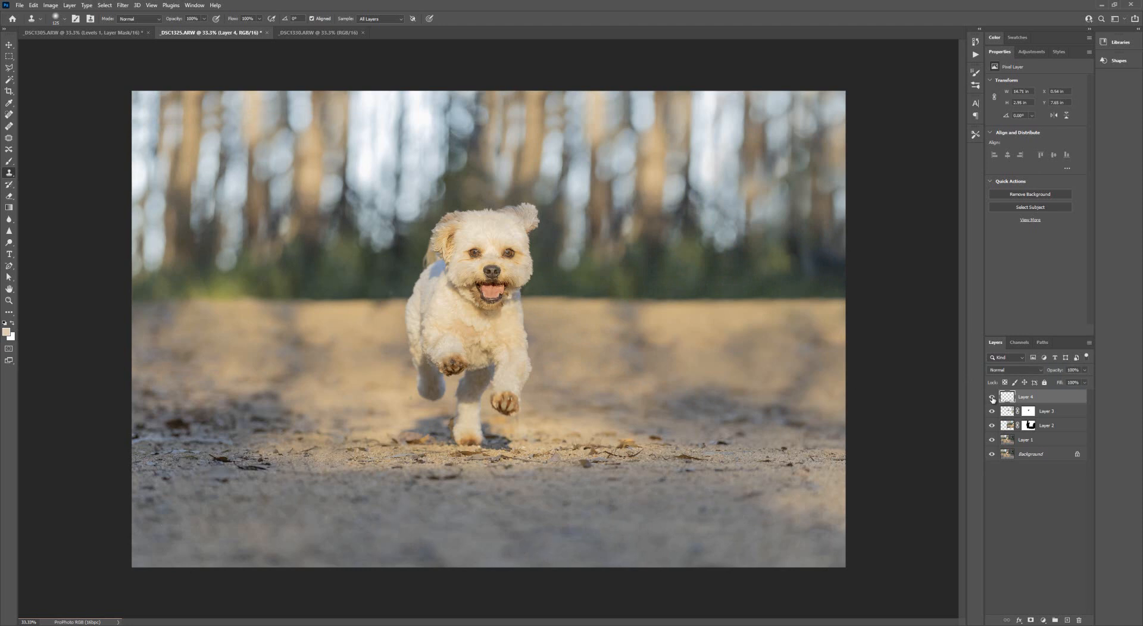
pyautogui.click(992, 397)
pyautogui.click(991, 397)
# - Resample the ground at the photo's left with varied brush sizes and clone it over the leftover leaves and dark patch near the left edge
pyautogui.keyDown('alt'); pyautogui.click(284, 469); pyautogui.keyUp('alt')
pyautogui.press(']')
pyautogui.press(']')
pyautogui.press(']')
pyautogui.press(']')
pyautogui.press('[')
pyautogui.press('[')
pyautogui.press('[')
pyautogui.press('alt')
pyautogui.keyDown('alt'); pyautogui.click(189, 465); pyautogui.keyUp('alt')
pyautogui.press('alt')
pyautogui.keyDown('alt'); pyautogui.click(245, 428); pyautogui.keyUp('alt')
pyautogui.press(']')
pyautogui.press(']')
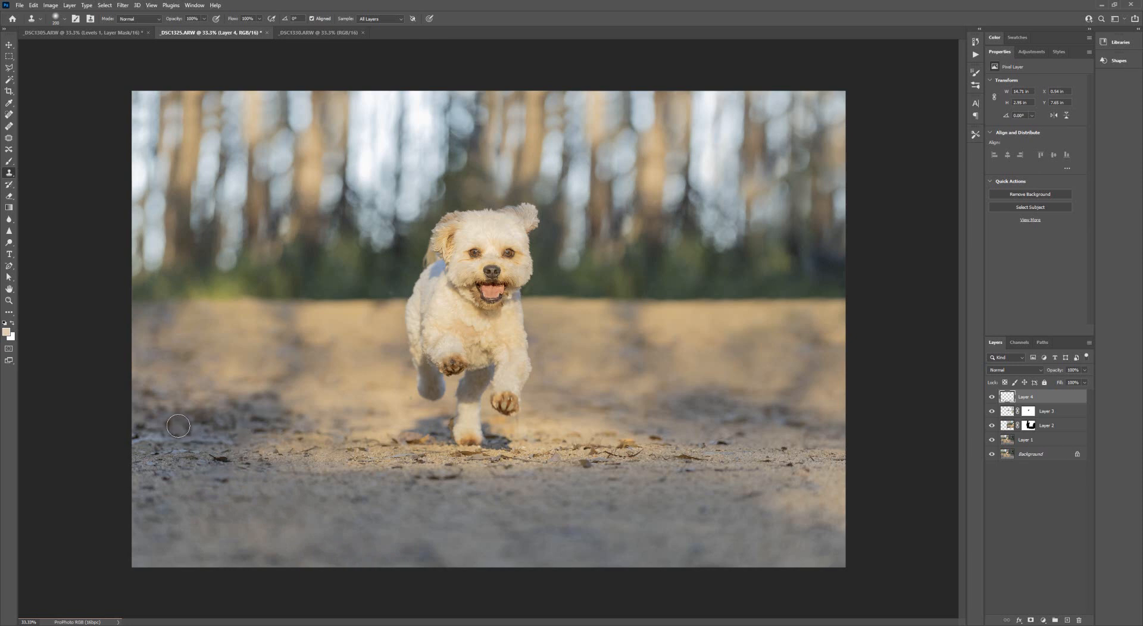
pyautogui.click(178, 426)
# - Examine the ground cleanup by repeatedly hiding and showing Layer 4, leaving it shown
pyautogui.click(992, 398)
pyautogui.click(992, 398)
pyautogui.click(992, 398)
pyautogui.click(992, 398)
pyautogui.click(991, 398)
pyautogui.click(992, 397)
pyautogui.click(991, 398)
pyautogui.click(991, 398)
# - Merge Layer 1 through Layer 4 into one layer and compare it with the original Background
pyautogui.keyDown('shift'); pyautogui.click(1046, 439); pyautogui.keyUp('shift')
pyautogui.rightClick(1070, 439)
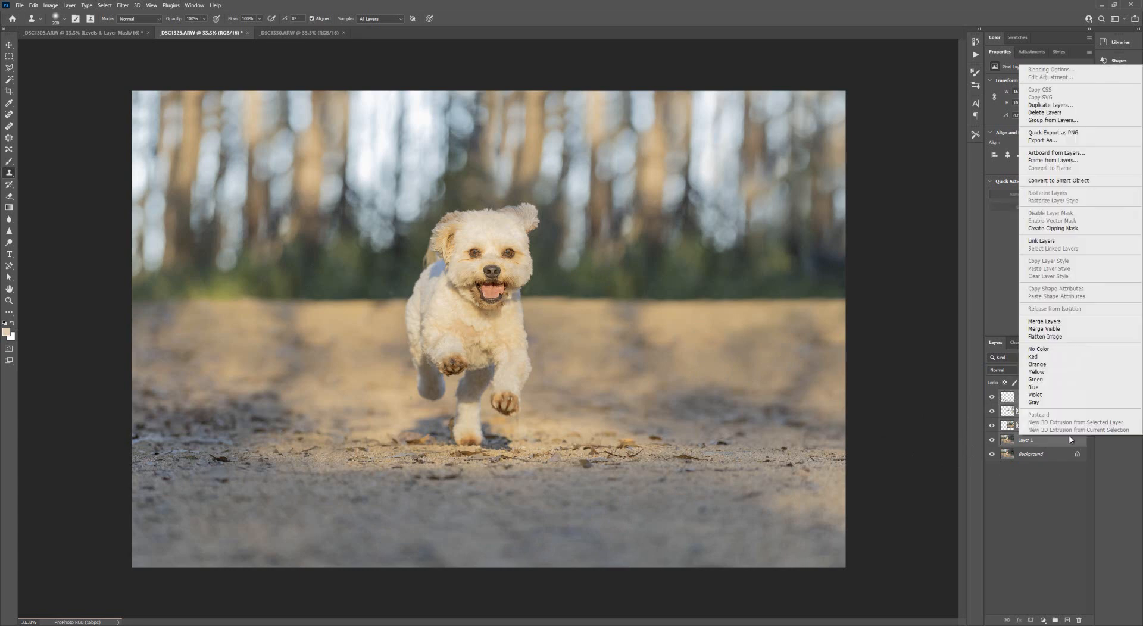
pyautogui.click(1048, 321)
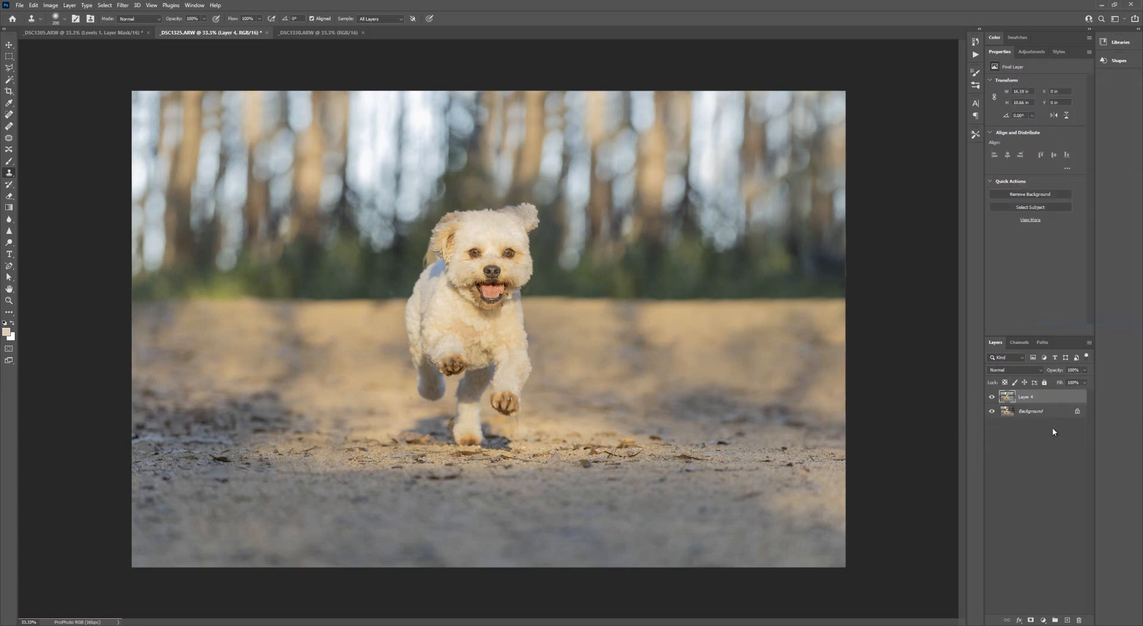
pyautogui.click(992, 397)
pyautogui.click(992, 398)
pyautogui.click(992, 397)
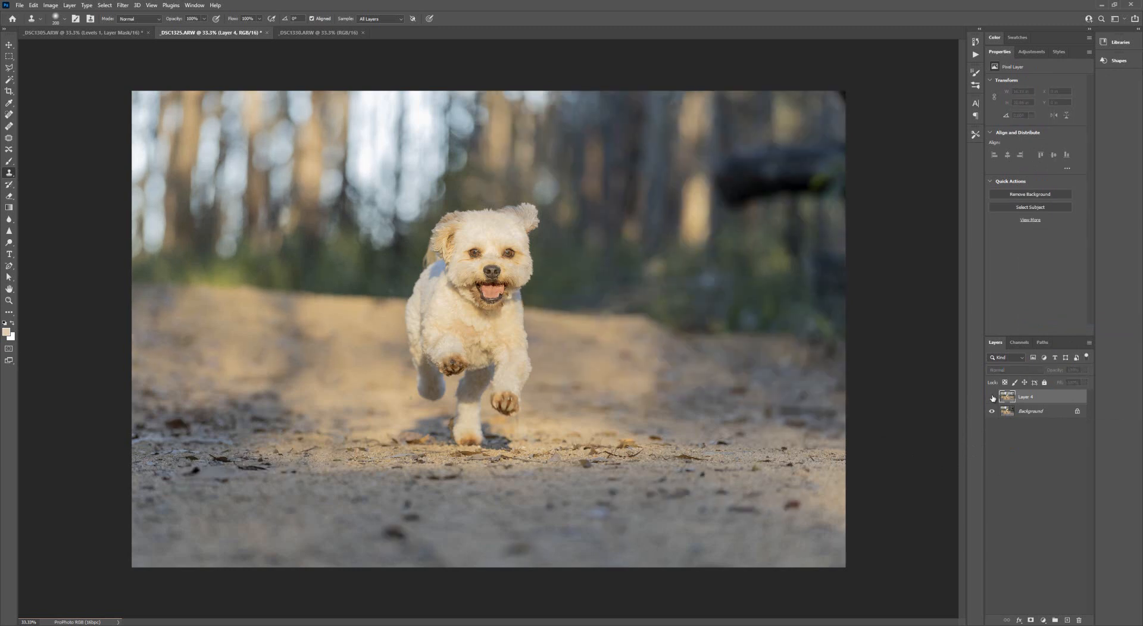
pyautogui.click(992, 398)
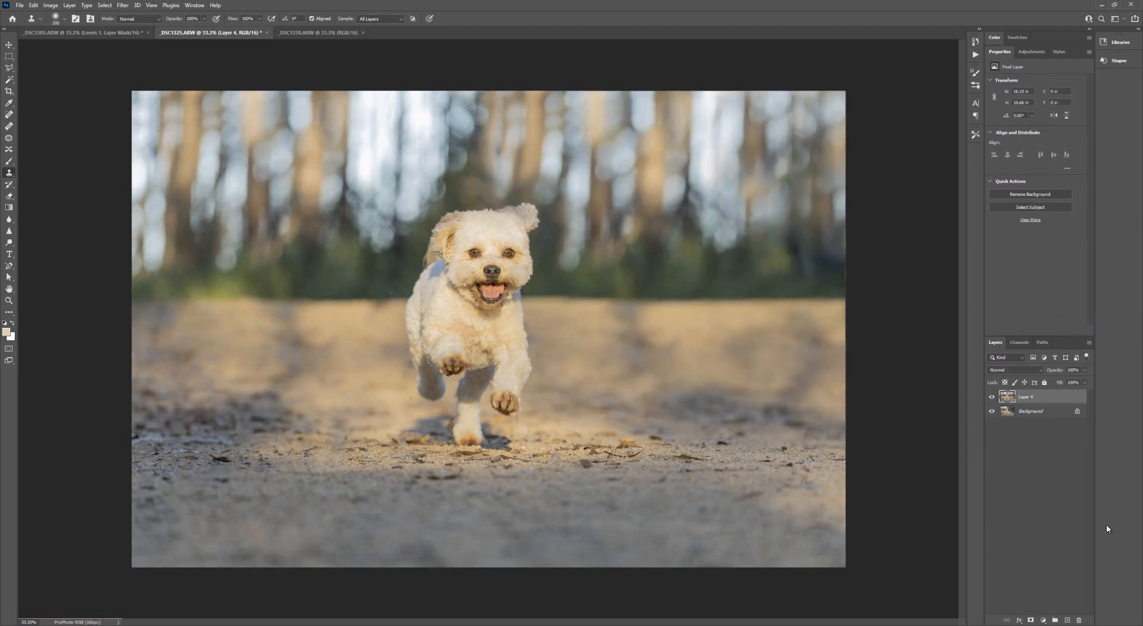
# - Create a new empty layer above the merged one for close-up Clone Stamp work on the dog's face
pyautogui.click(9, 301)
pyautogui.click(485, 254)
pyautogui.click(492, 273)
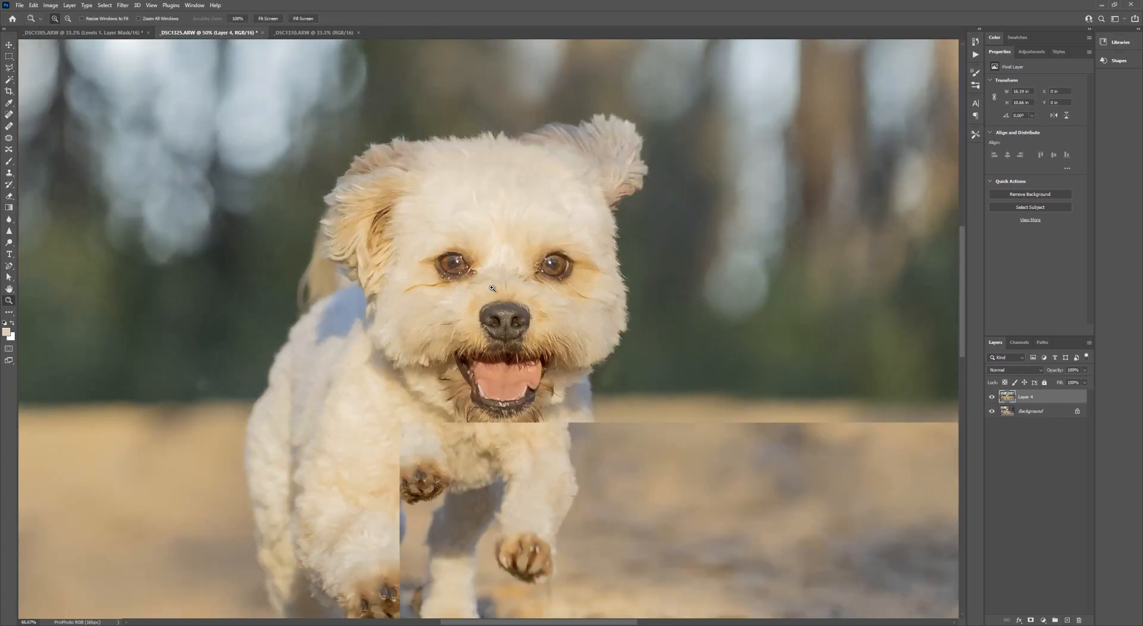
pyautogui.click(476, 273)
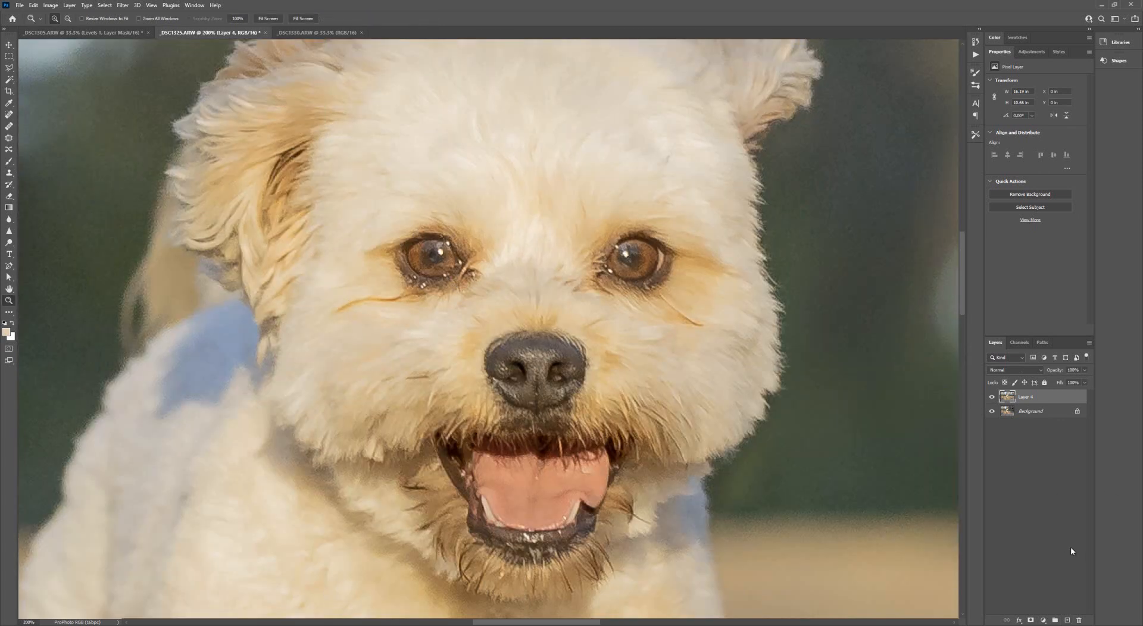
pyautogui.click(1067, 620)
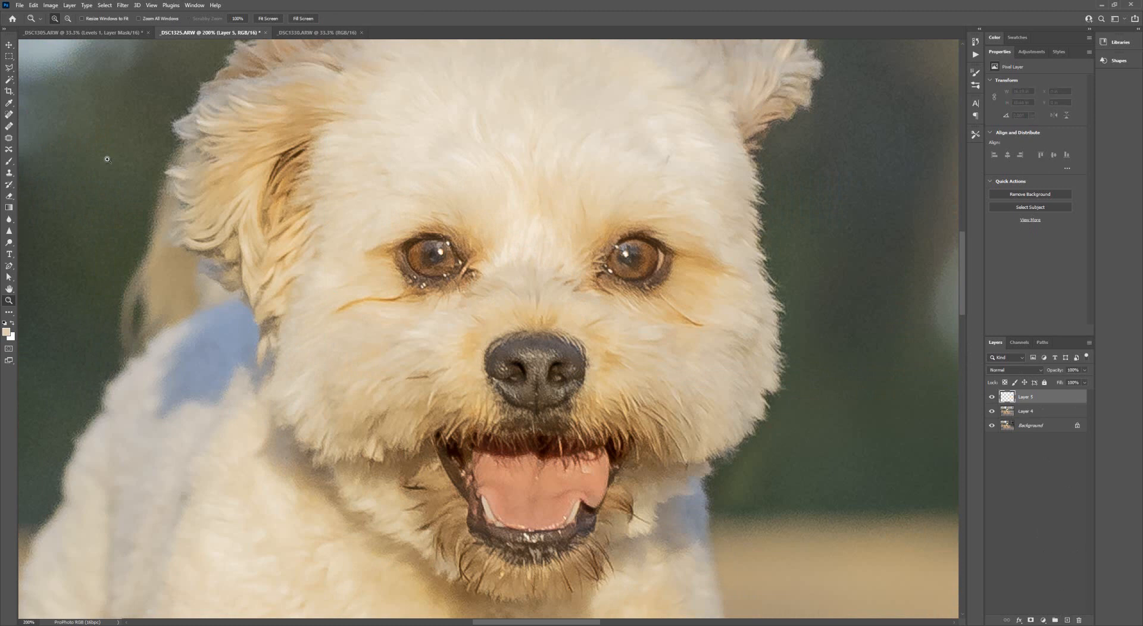
pyautogui.click(9, 172)
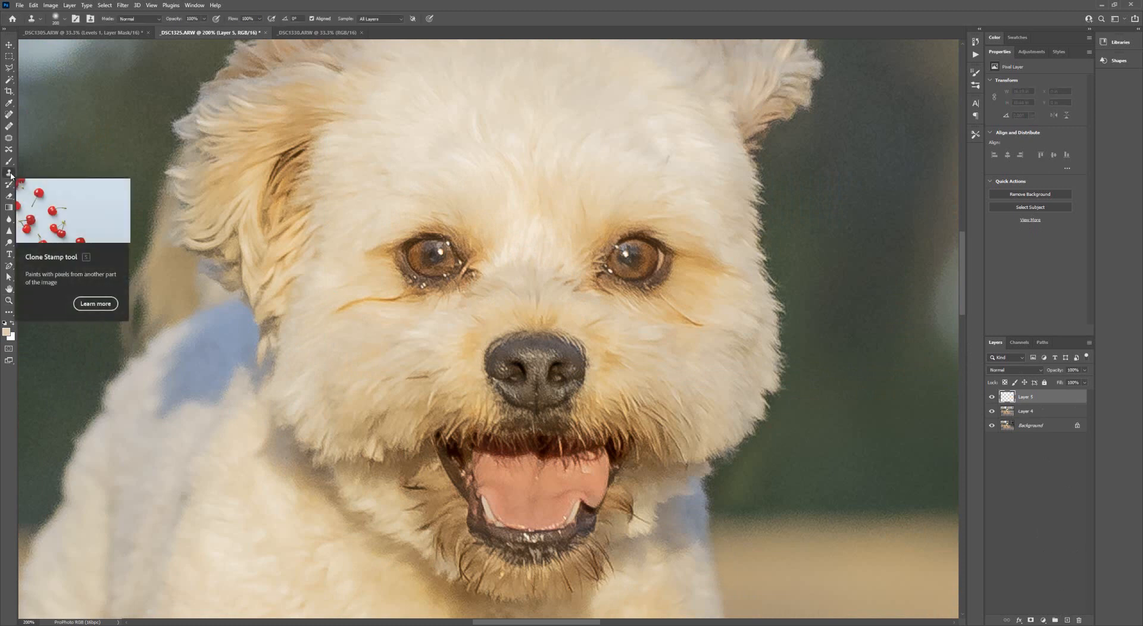
# - Clone nearby fur with a much smaller brush over the outer end of the dark streak below the dog's left-hand eye
pyautogui.moveTo(399, 280); pyautogui.dragTo(389, 321)
pyautogui.hotkey('ctrl', 'z')
pyautogui.press('[')
pyautogui.press('[')
pyautogui.press('[')
pyautogui.press('[')
pyautogui.press('[')
pyautogui.press('[')
pyautogui.press('[')
pyautogui.press('[')
pyautogui.press('[')
pyautogui.press('[')
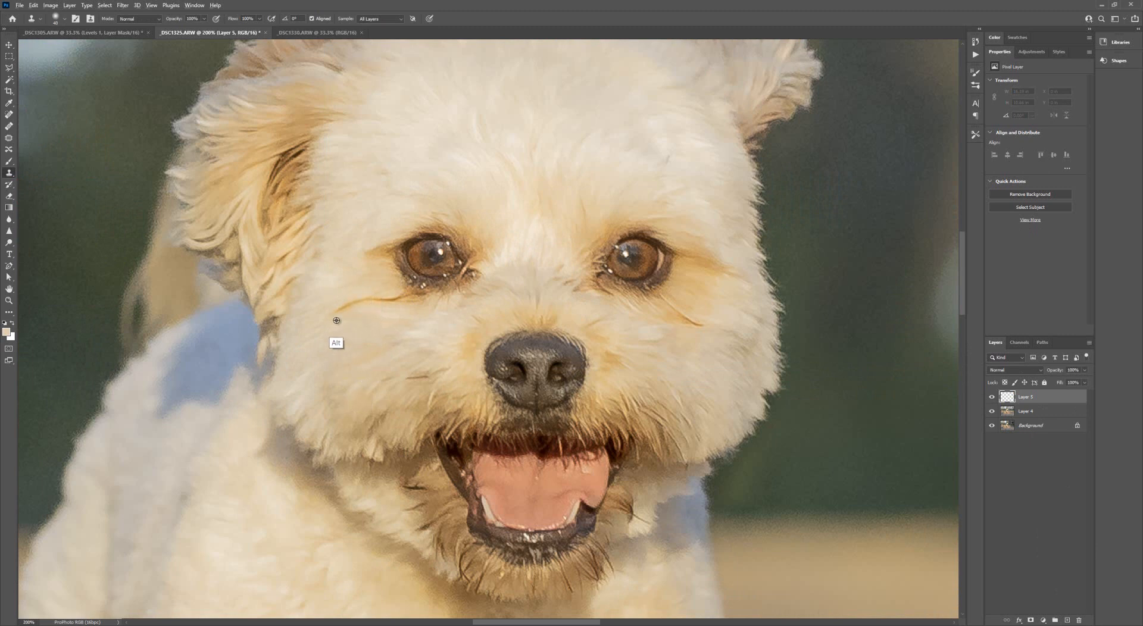
pyautogui.keyDown('alt'); pyautogui.click(334, 300); pyautogui.keyUp('alt')
pyautogui.keyDown('alt'); pyautogui.click(336, 302); pyautogui.keyUp('alt')
pyautogui.click(356, 304)
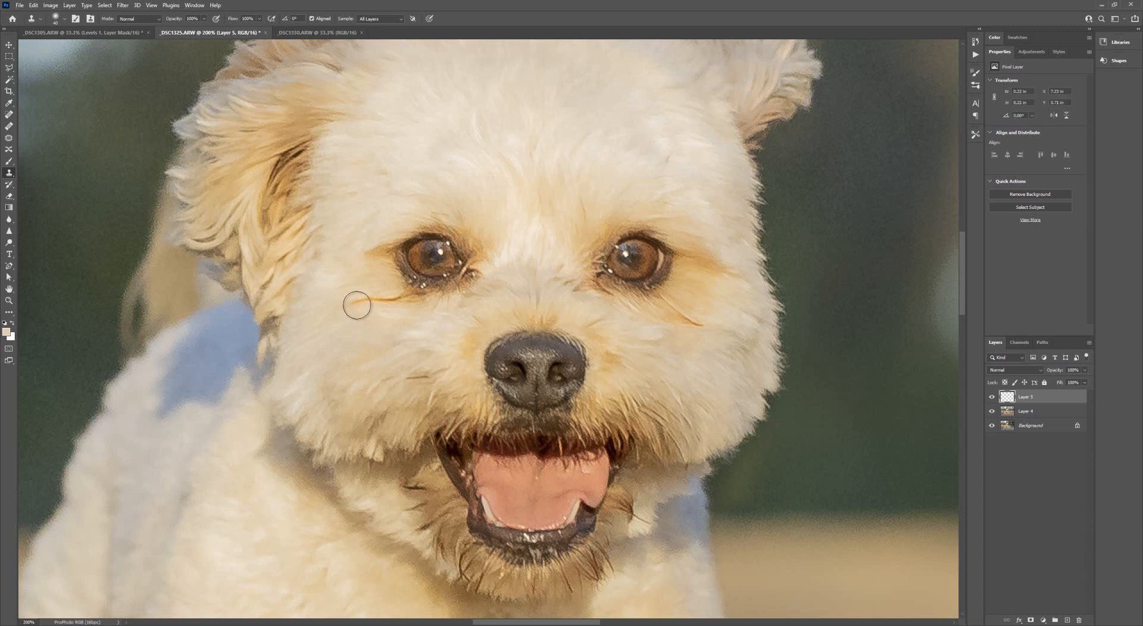
pyautogui.moveTo(357, 304); pyautogui.dragTo(378, 304)
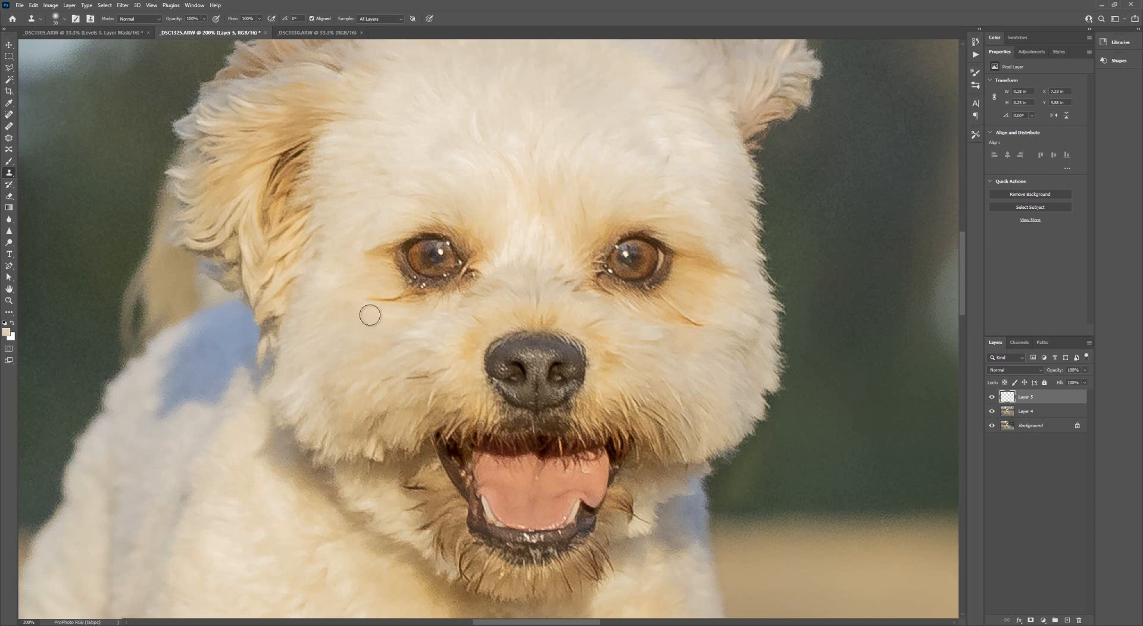
# - Clone fur over the rest of that streak, then start on the matching streak below the dog's other eye
pyautogui.press('alt')
pyautogui.keyDown('alt'); pyautogui.click(370, 287); pyautogui.keyUp('alt')
pyautogui.moveTo(369, 297); pyautogui.dragTo(394, 299)
pyautogui.click(395, 299)
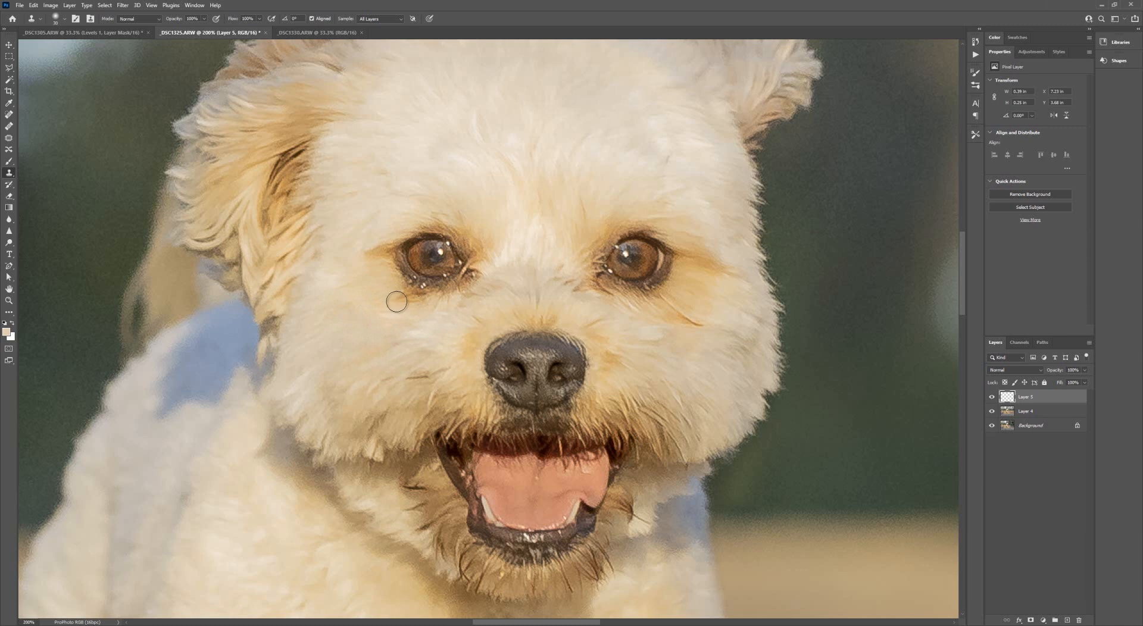
pyautogui.moveTo(700, 322)
pyautogui.mouseDown()
pyautogui.moveTo(673, 306)
pyautogui.moveTo(684, 316)
pyautogui.mouseUp()
pyautogui.keyDown('alt'); pyautogui.click(701, 313); pyautogui.keyUp('alt')
# - Merge Layer 5 and Layer 4 into a single layer above the Background
pyautogui.click(9, 300)
pyautogui.rightClick(407, 280)
pyautogui.click(424, 284)
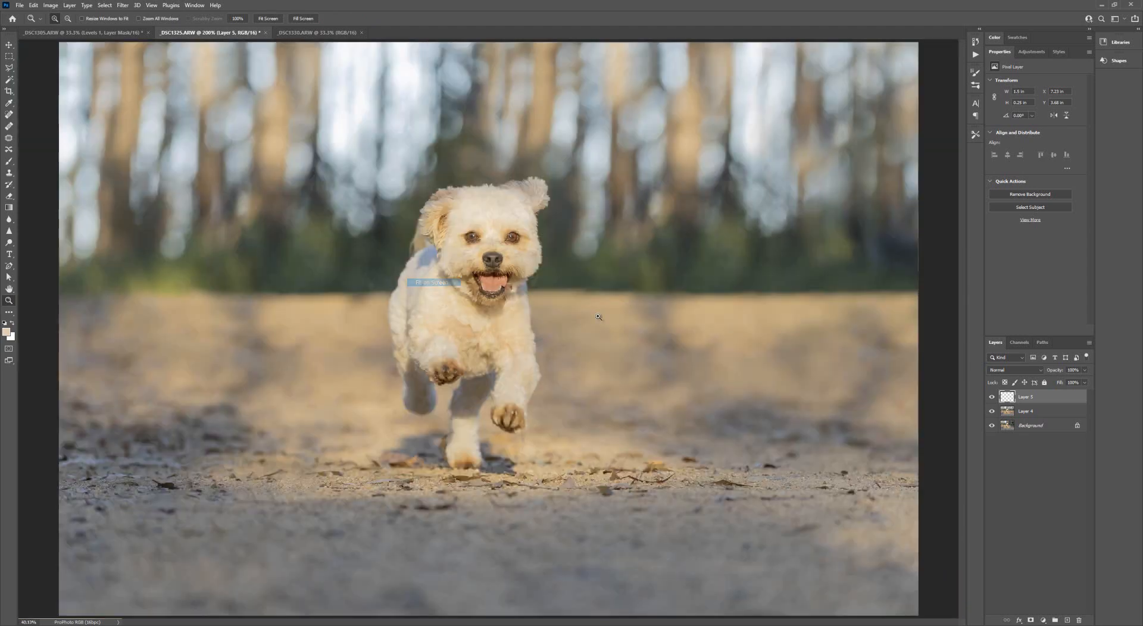
pyautogui.rightClick(526, 310)
pyautogui.click(545, 357)
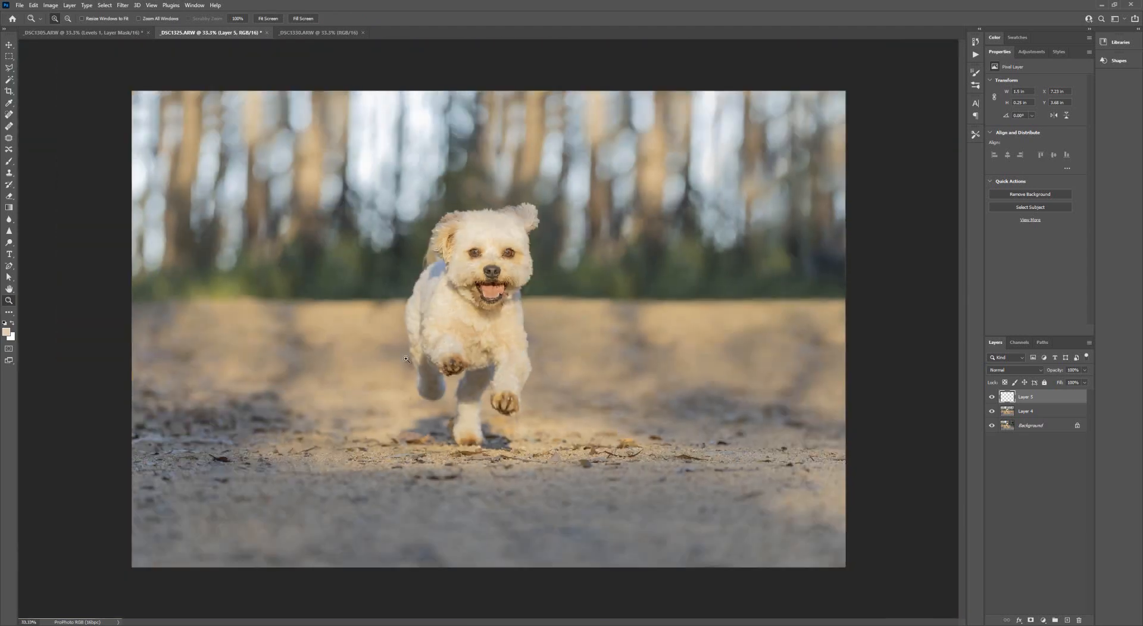
pyautogui.rightClick(452, 348)
pyautogui.click(477, 401)
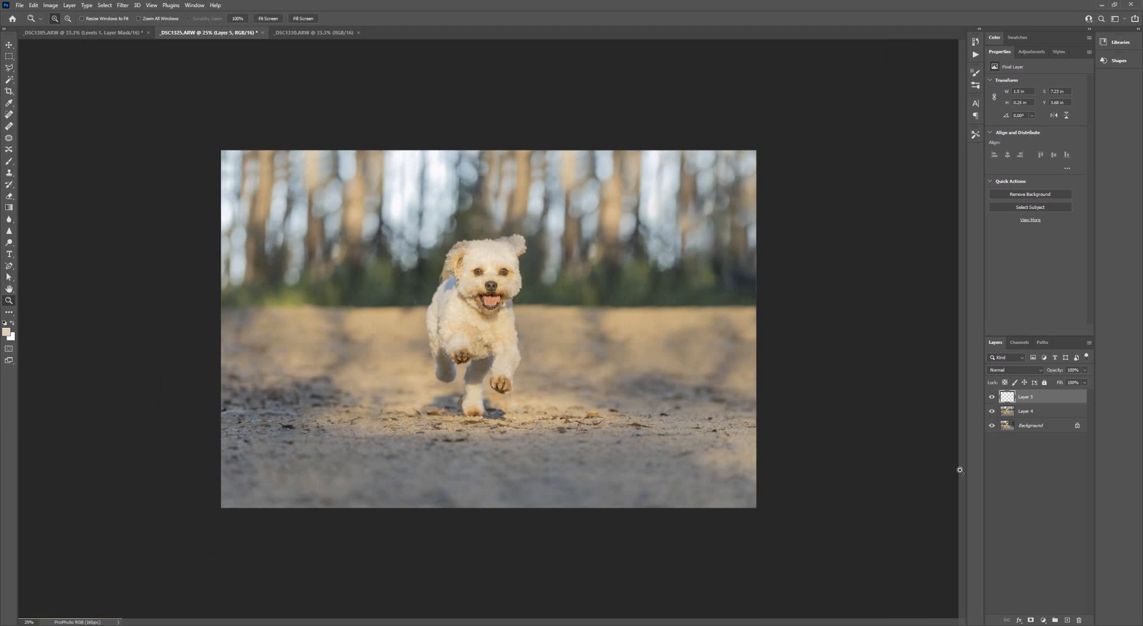
pyautogui.click(9, 44)
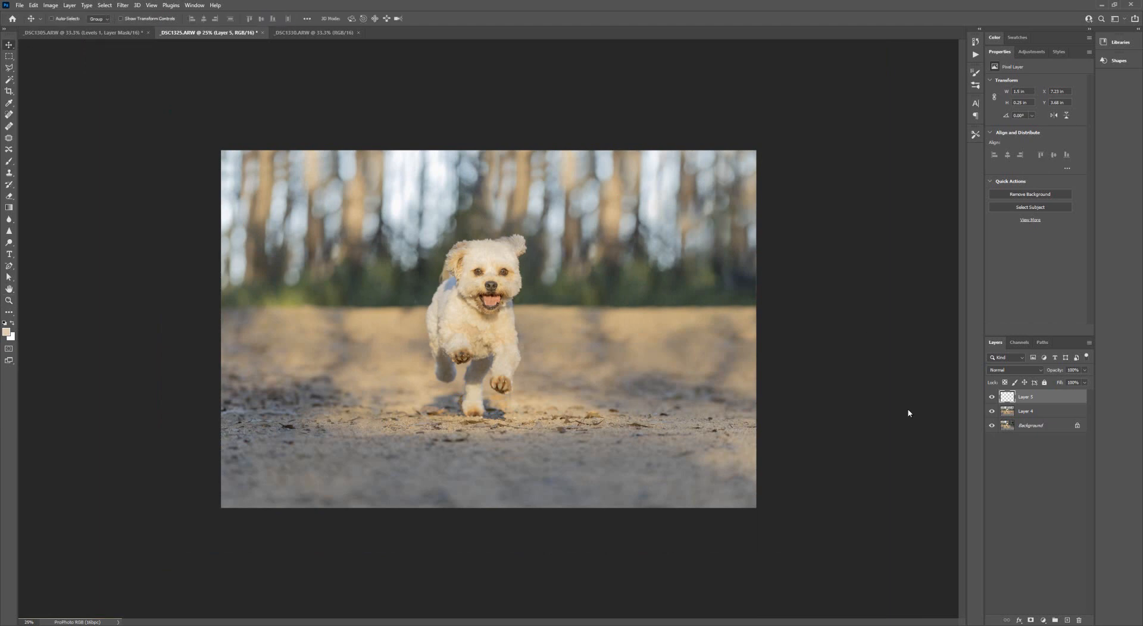
pyautogui.keyDown('shift'); pyautogui.click(1034, 413); pyautogui.keyUp('shift')
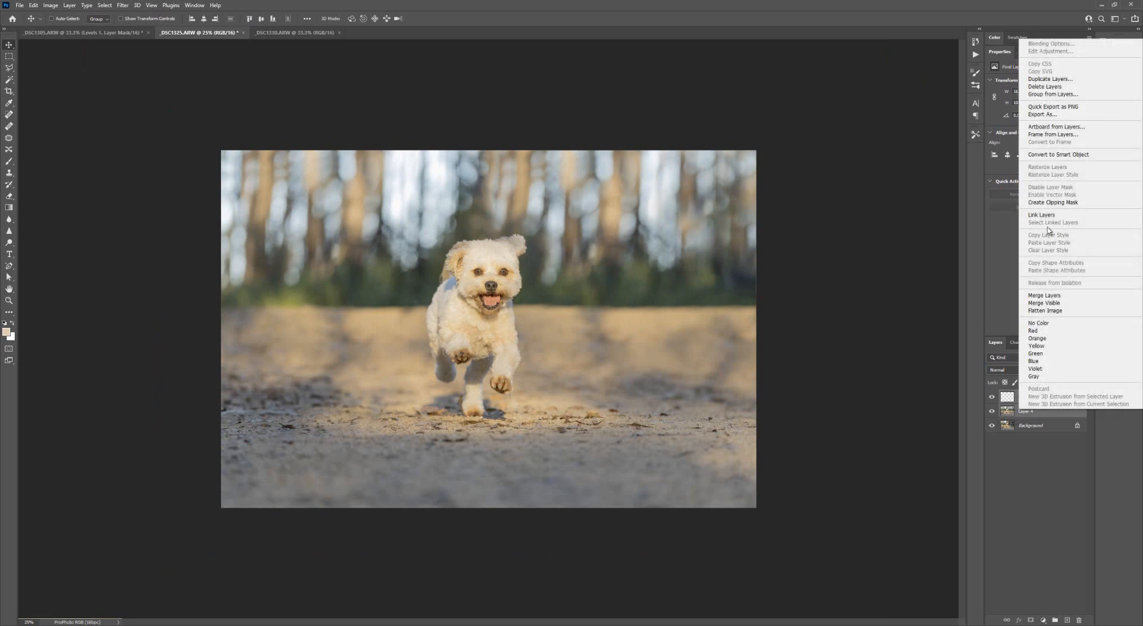
pyautogui.click(1057, 297)
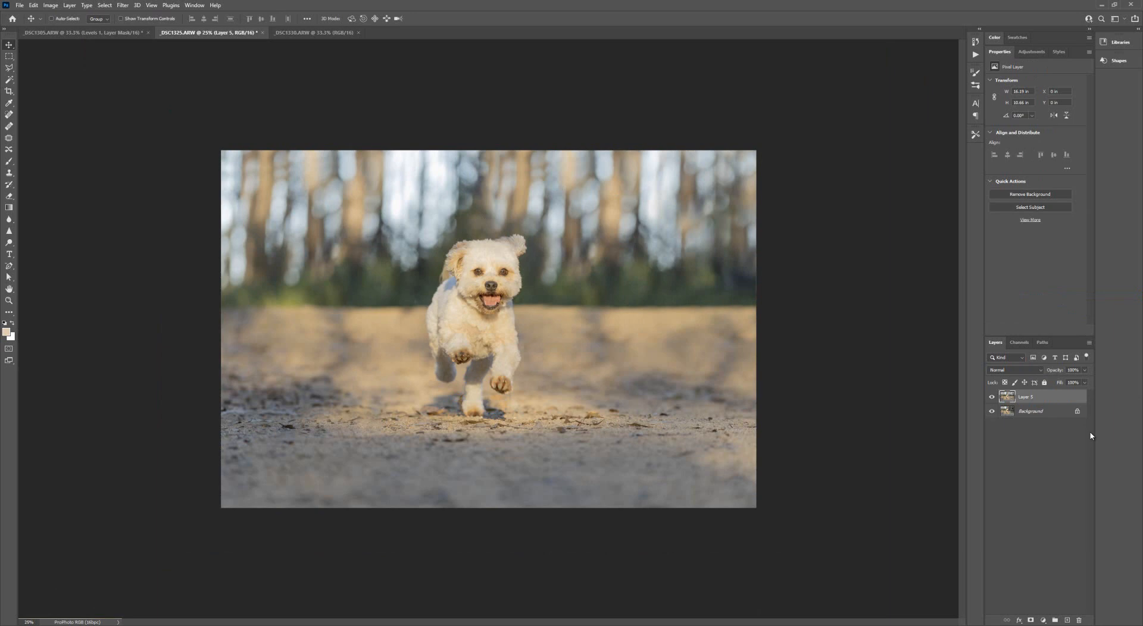
# - Duplicate the merged Layer 5 within the same document, keeping the name Layer 5 copy
pyautogui.rightClick(1043, 403)
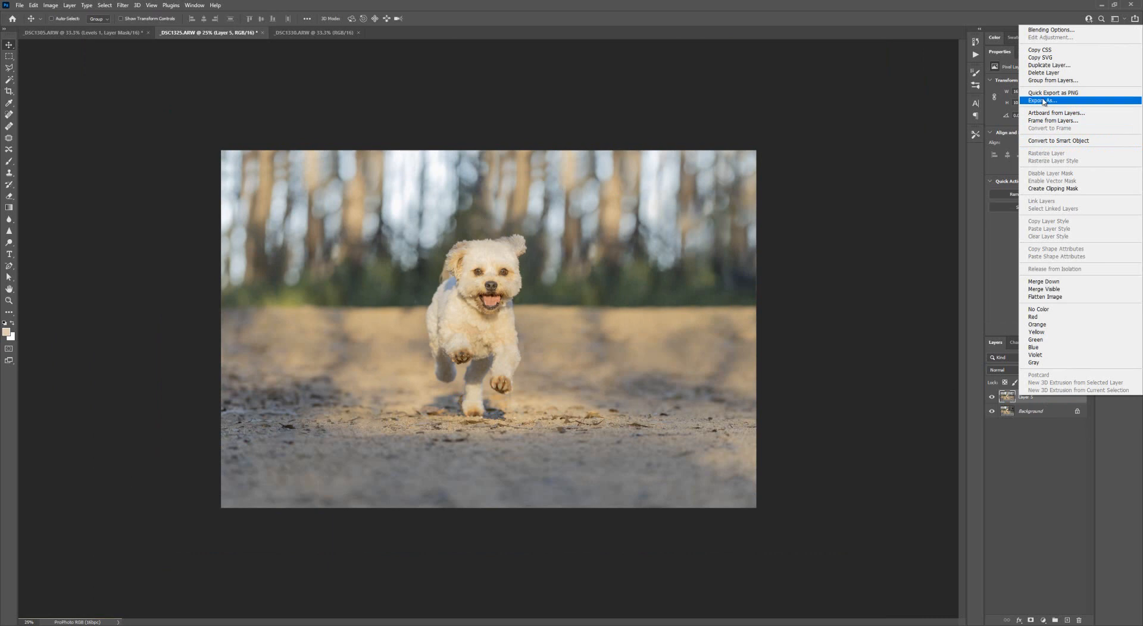
pyautogui.click(1049, 65)
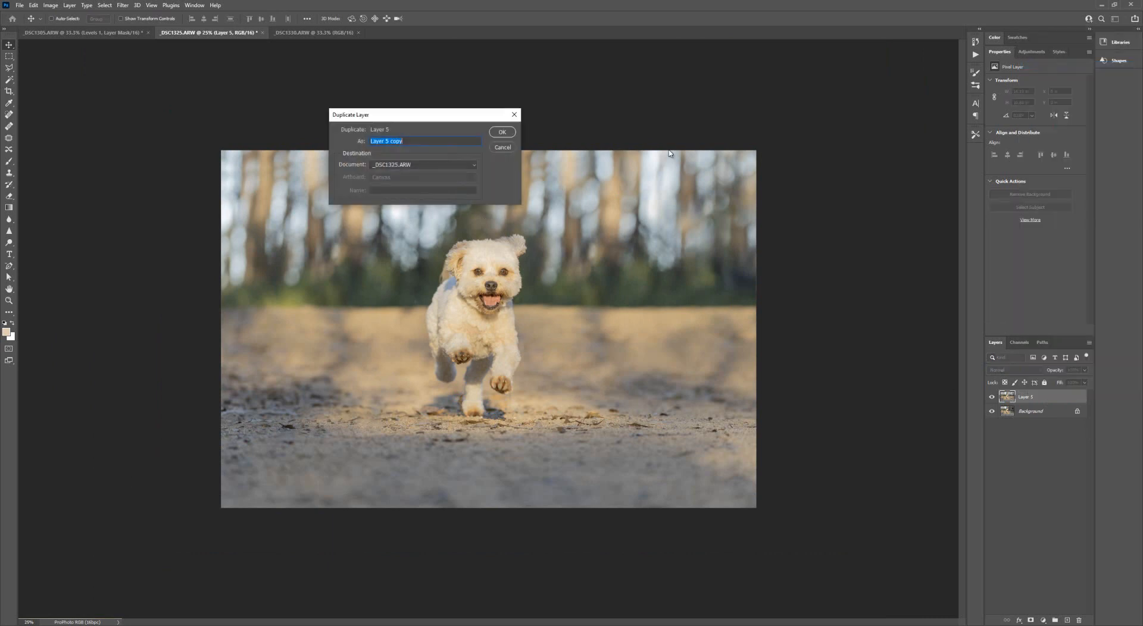
pyautogui.click(502, 132)
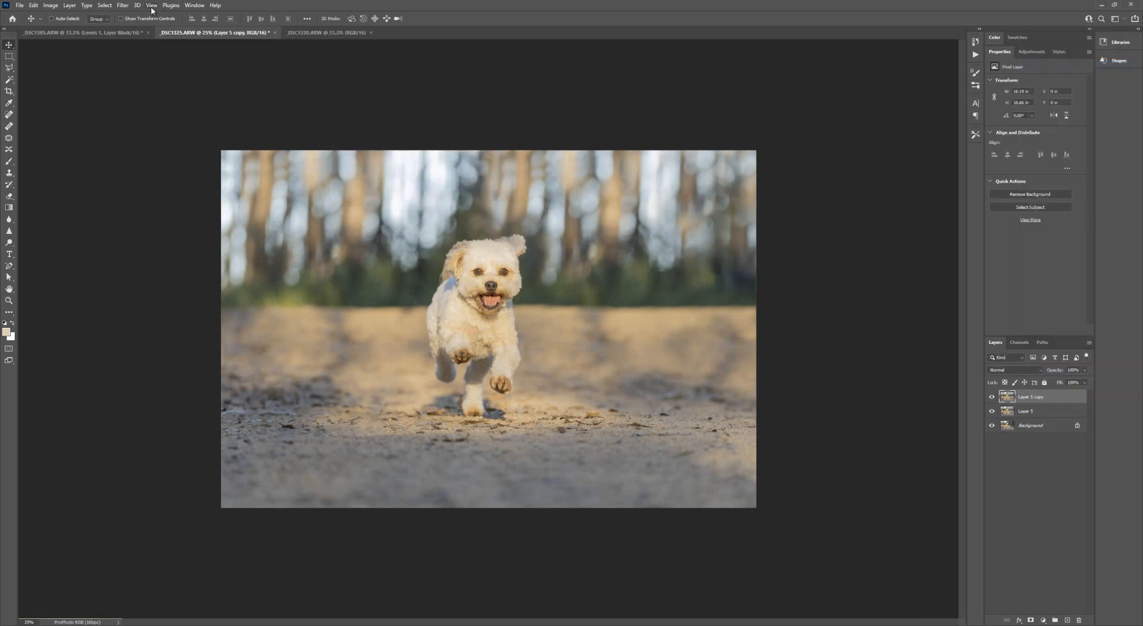
# - Open the Camera Raw Filter and sample the dog's coat with the White Balance tool, ending on the shaded fur between the legs
pyautogui.click(119, 6)
pyautogui.click(143, 72)
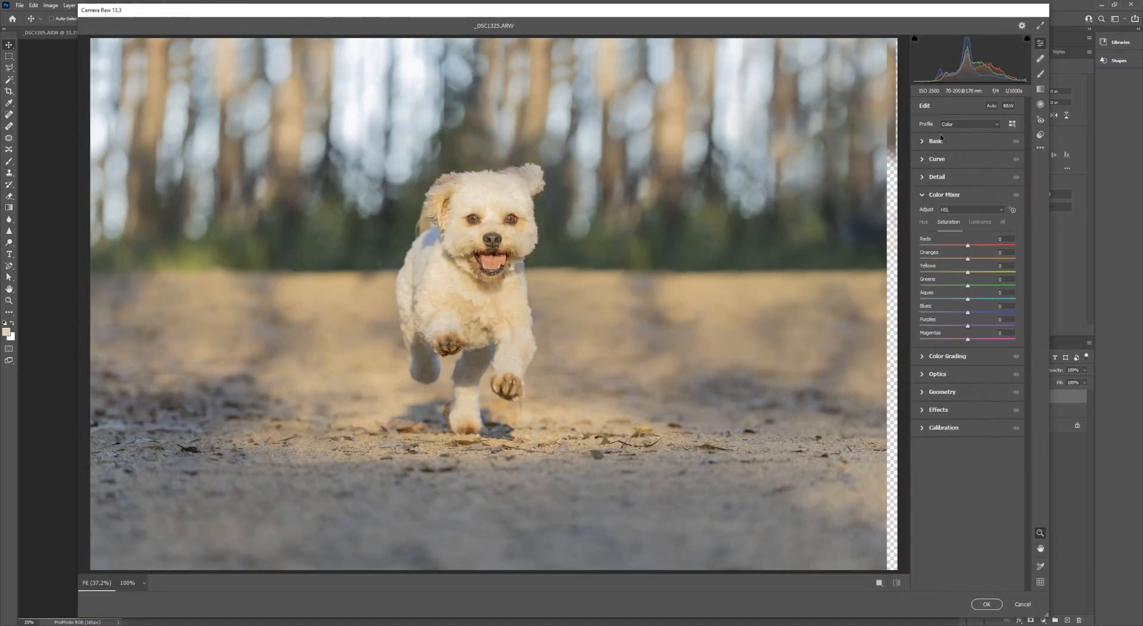
pyautogui.click(923, 143)
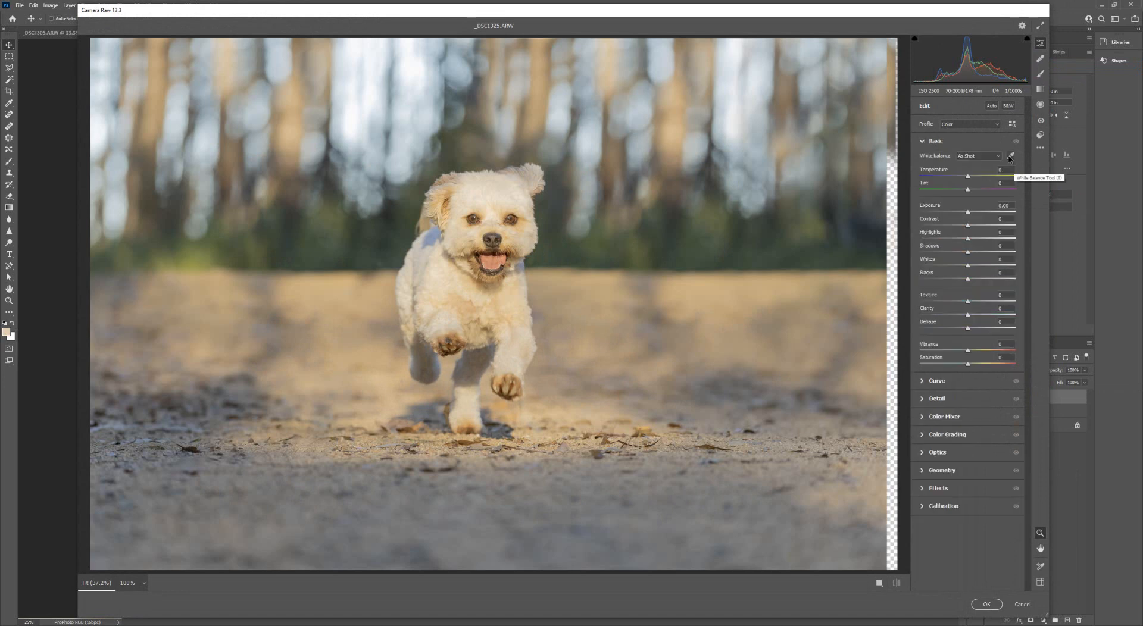
pyautogui.click(435, 234)
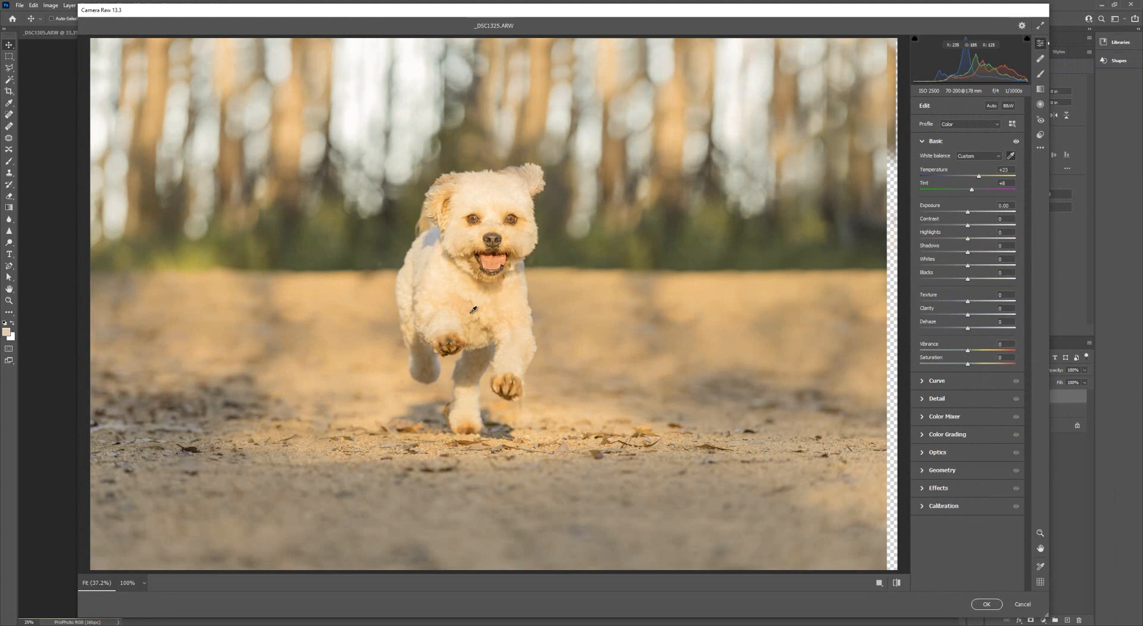
pyautogui.click(445, 320)
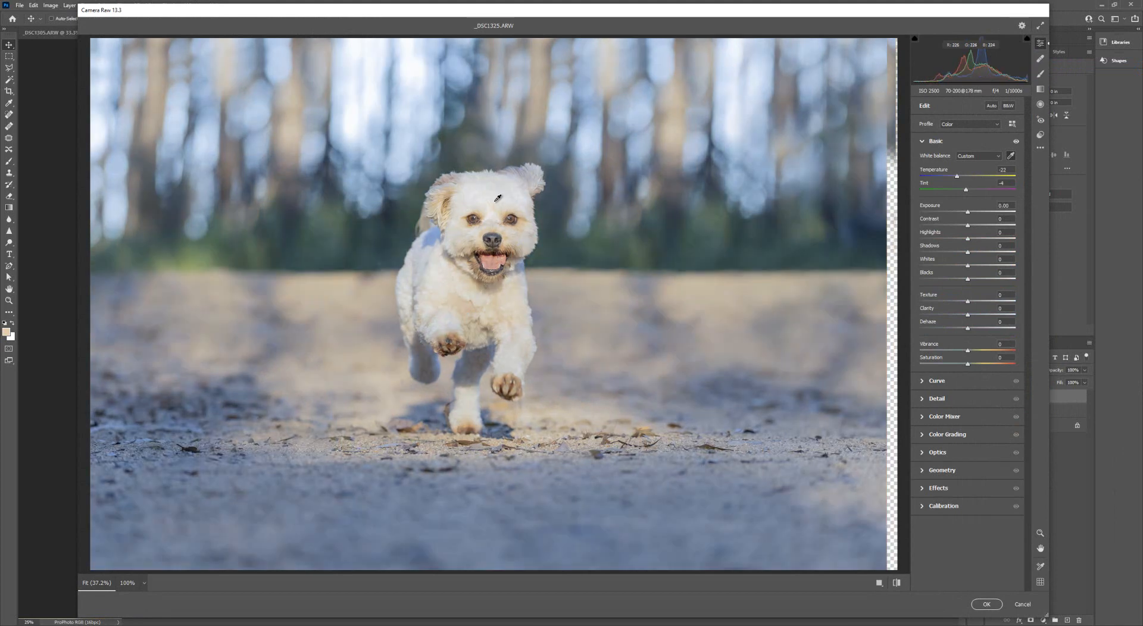
pyautogui.click(426, 253)
pyautogui.click(420, 267)
pyautogui.click(430, 249)
pyautogui.click(520, 280)
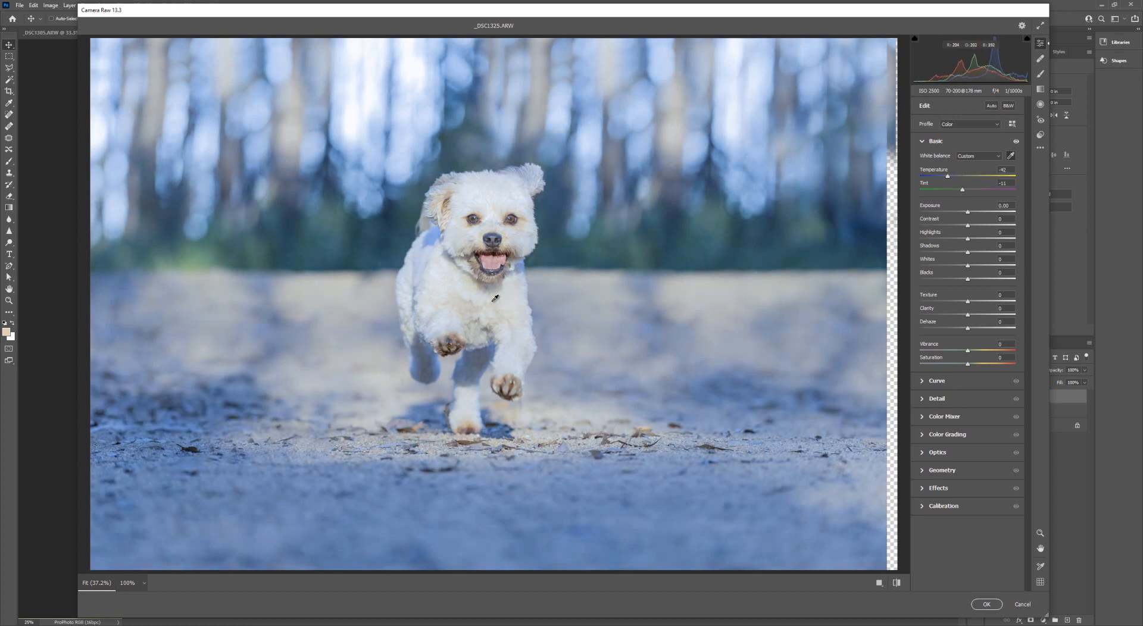
pyautogui.click(481, 401)
pyautogui.click(481, 399)
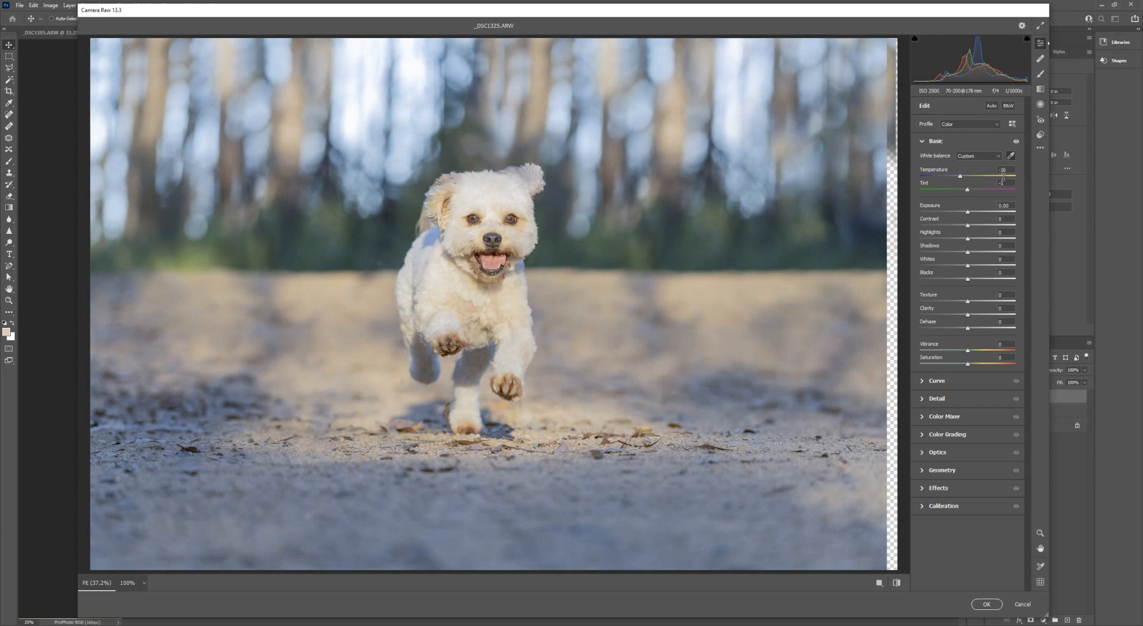
# - Compare the photo with and without the Basic adjustments, then warm Temperature to about -3
pyautogui.click(1015, 142)
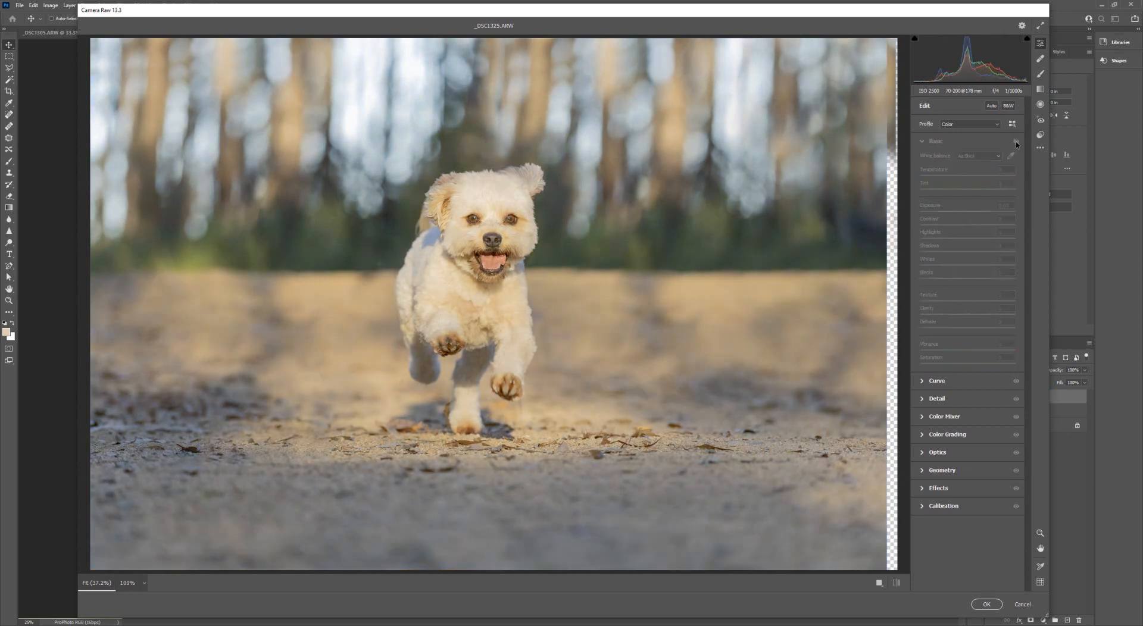
pyautogui.click(1015, 141)
pyautogui.click(1016, 142)
pyautogui.click(1015, 142)
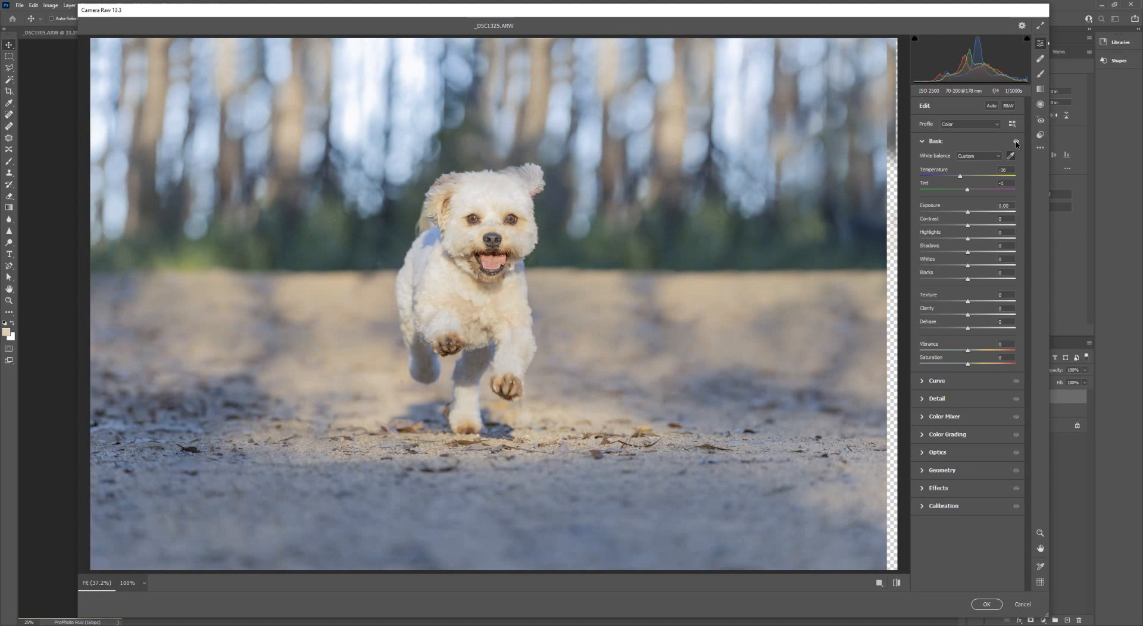
pyautogui.moveTo(962, 180); pyautogui.dragTo(965, 181)
pyautogui.moveTo(965, 179); pyautogui.dragTo(969, 180)
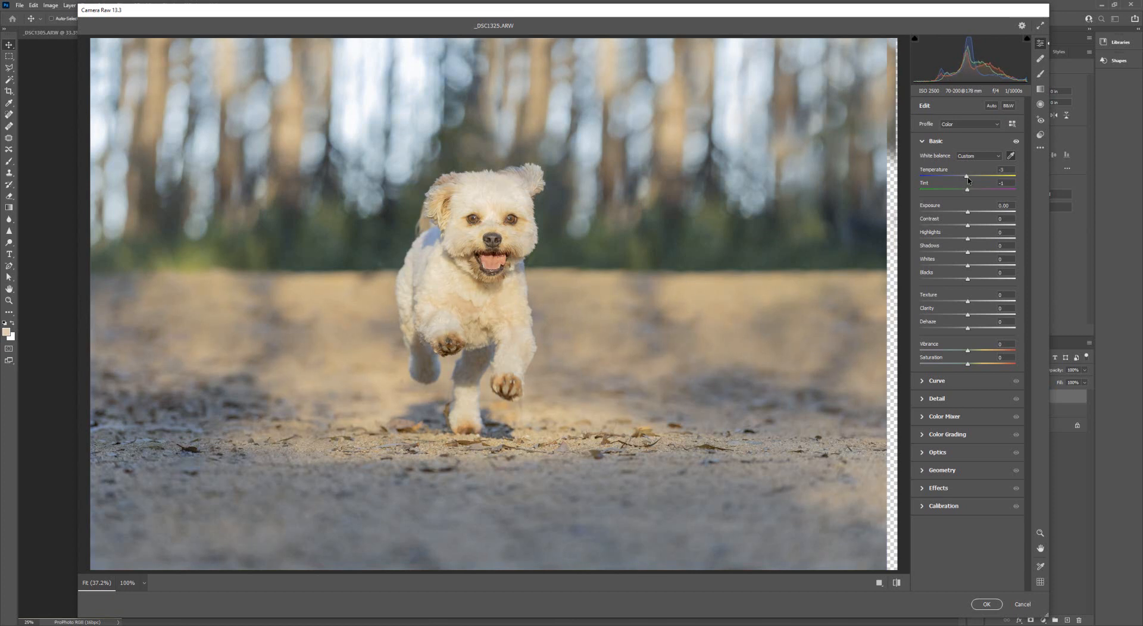
# - Examine the white balance change by repeatedly hiding and showing the Basic adjustments, leaving them on
pyautogui.click(1016, 141)
pyautogui.click(1016, 141)
pyautogui.click(1016, 141)
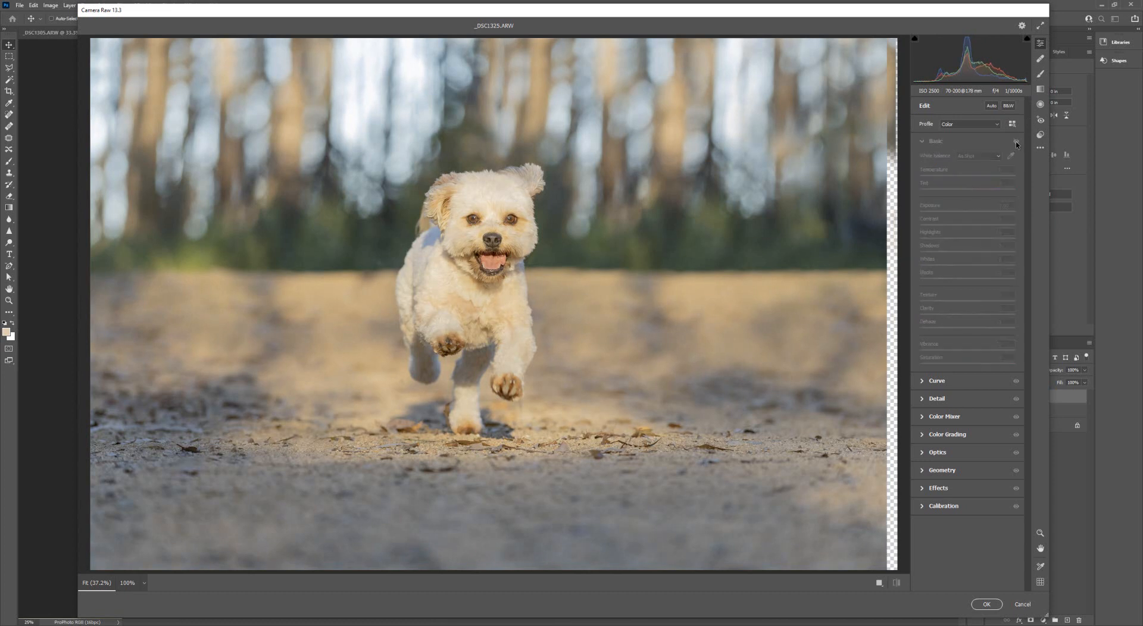
pyautogui.click(1016, 141)
pyautogui.click(1016, 142)
pyautogui.click(1016, 142)
pyautogui.click(1017, 142)
pyautogui.click(1017, 142)
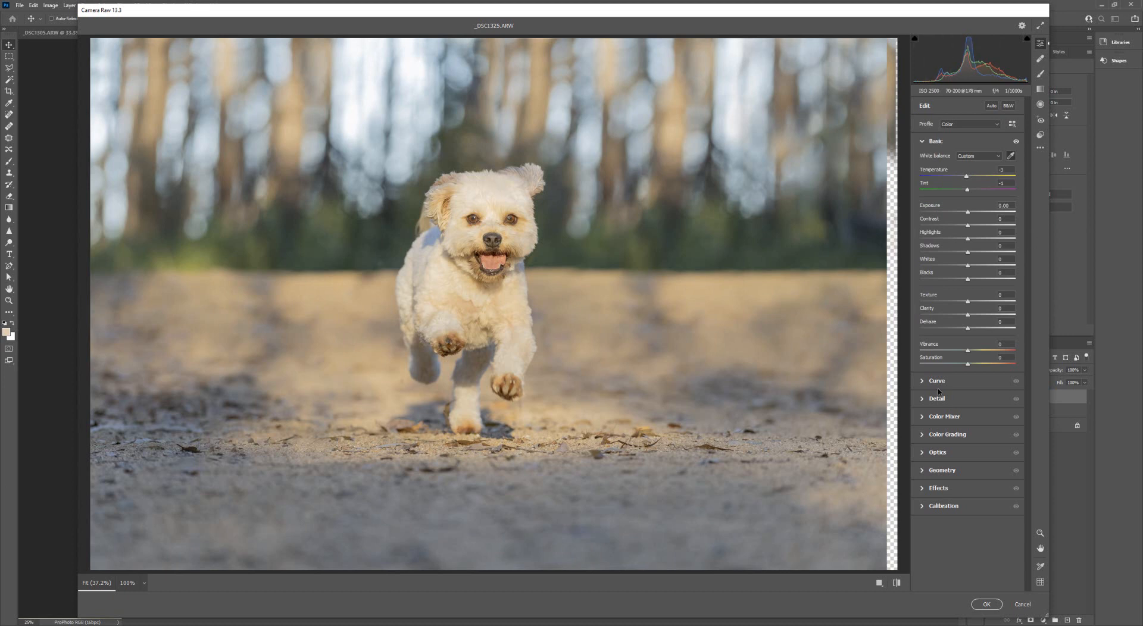
# - Lower the green bushes' saturation with the targeted Color Mixer adjustment, and set Highlights to -63 and Shadows to +4
pyautogui.click(922, 417)
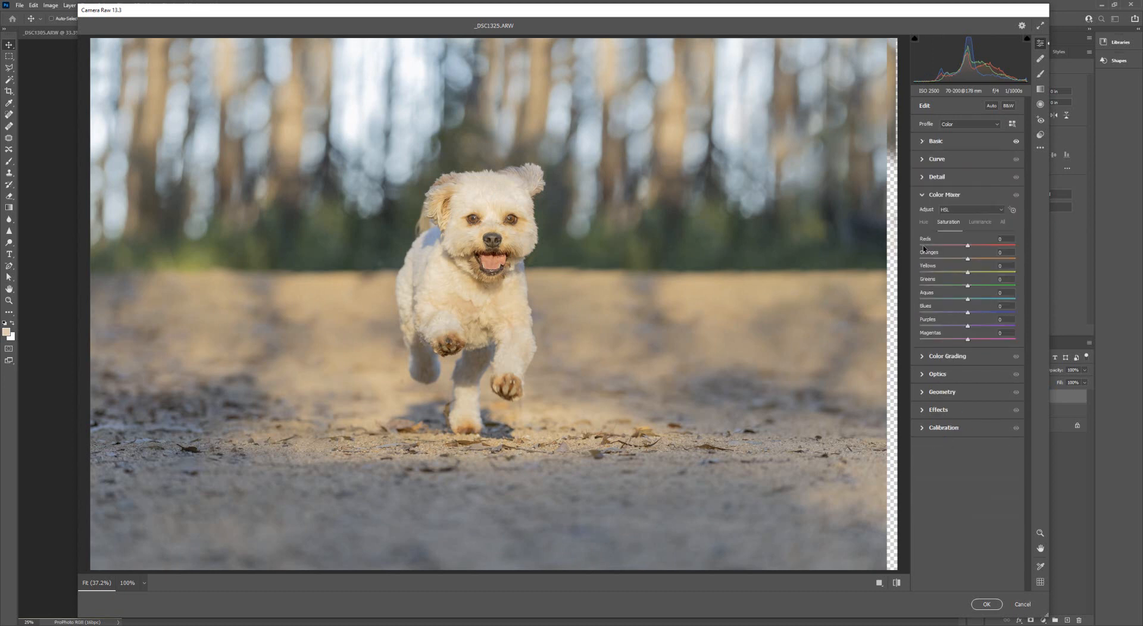
pyautogui.click(1012, 210)
pyautogui.moveTo(711, 246); pyautogui.dragTo(697, 247)
pyautogui.moveTo(698, 247); pyautogui.dragTo(702, 246)
pyautogui.click(939, 143)
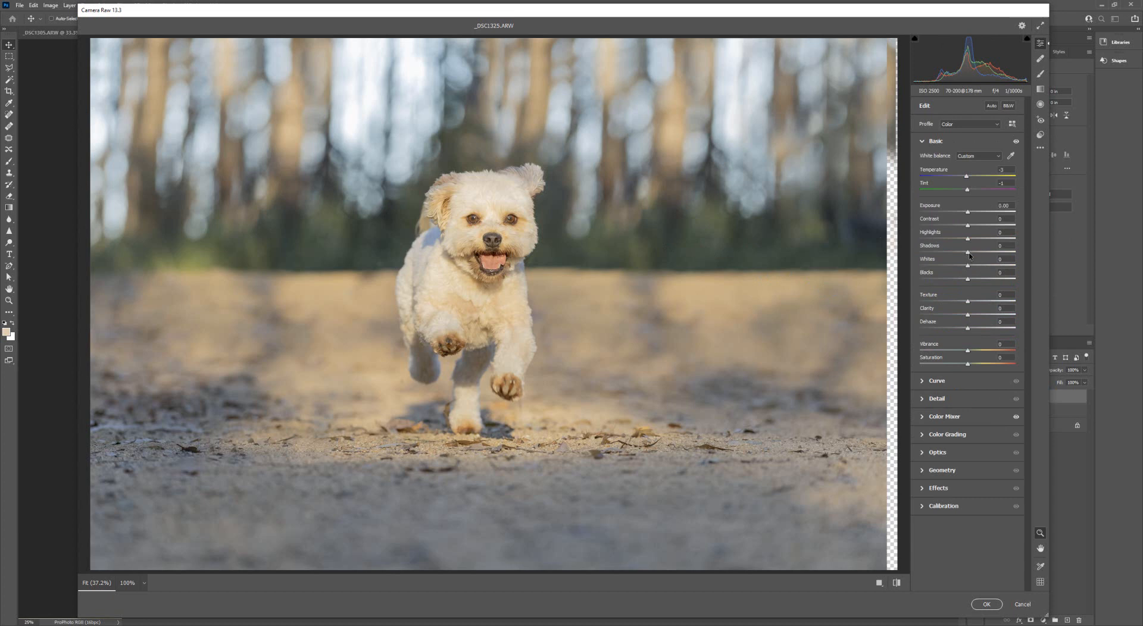
pyautogui.moveTo(970, 254); pyautogui.dragTo(938, 241)
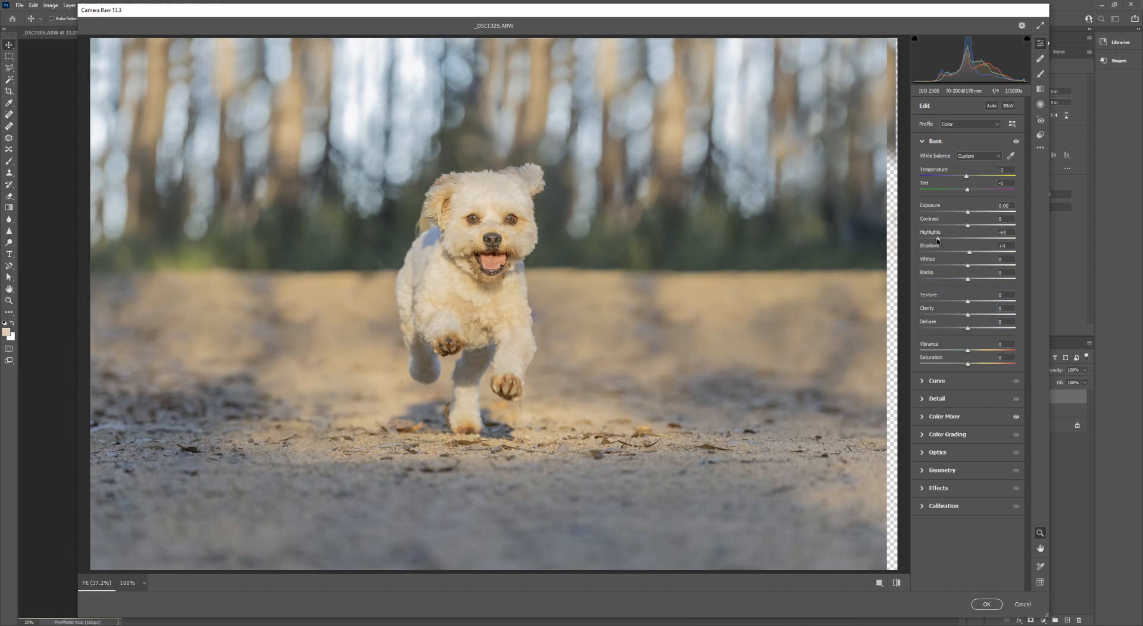
# - Examine the highlight and shadow changes by repeatedly hiding and showing the Basic adjustments, leaving them on
pyautogui.click(1016, 142)
pyautogui.click(1016, 143)
pyautogui.click(1016, 142)
pyautogui.click(1016, 142)
pyautogui.click(1016, 141)
pyautogui.click(1016, 141)
pyautogui.click(1016, 142)
pyautogui.click(1017, 142)
pyautogui.click(1017, 142)
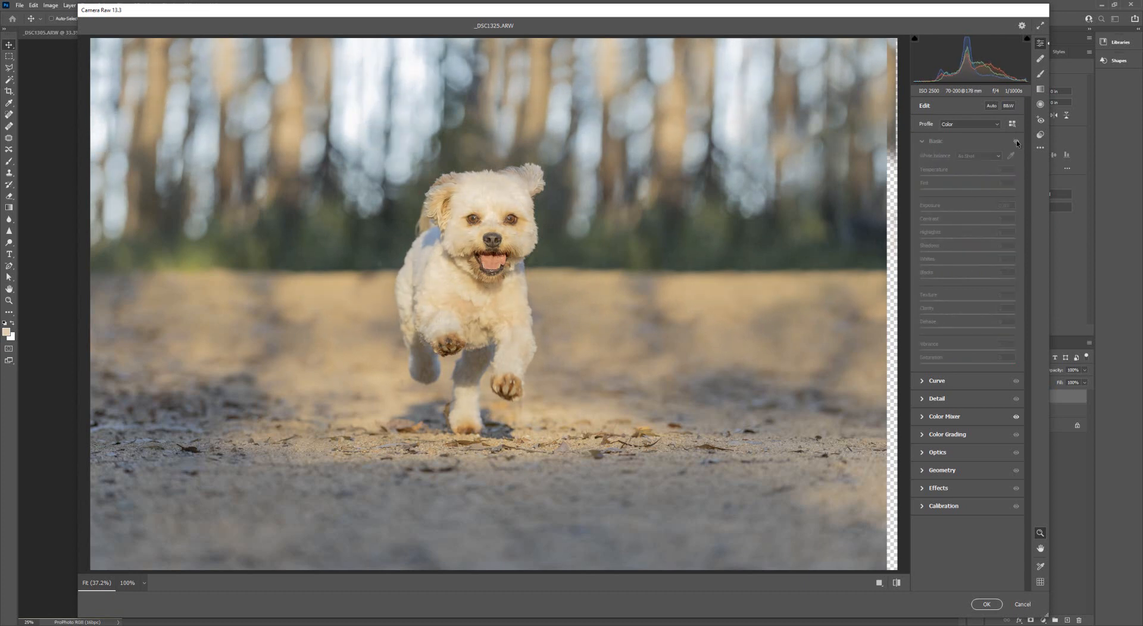
pyautogui.click(1016, 142)
pyautogui.click(1016, 142)
pyautogui.click(1017, 143)
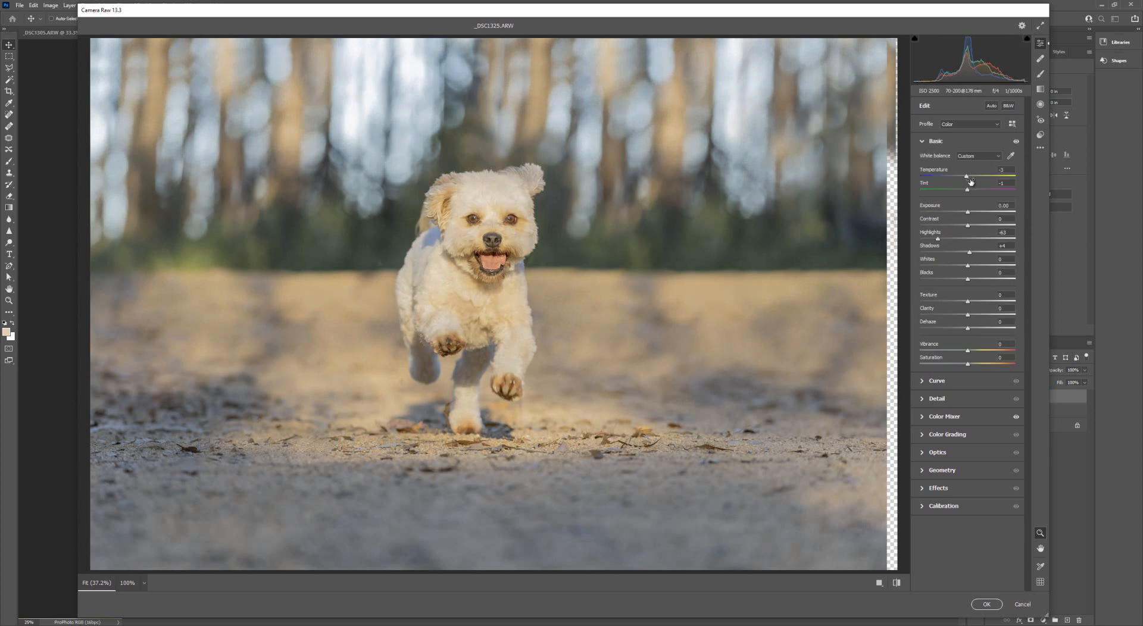
# - Nudge Temperature and Tint slightly upward and compare the photo with and without the Basic adjustments
pyautogui.moveTo(968, 177); pyautogui.dragTo(969, 178)
pyautogui.moveTo(968, 193); pyautogui.dragTo(969, 192)
pyautogui.click(1017, 143)
pyautogui.click(1016, 143)
pyautogui.click(1016, 143)
pyautogui.click(1016, 142)
pyautogui.click(1016, 143)
pyautogui.click(1016, 143)
# - Draw an inverted elliptical Radial Filter and fit it around the running dog from ears to paws
pyautogui.click(1040, 105)
pyautogui.moveTo(455, 218); pyautogui.dragTo(538, 312)
pyautogui.moveTo(445, 239); pyautogui.dragTo(478, 294)
pyautogui.moveTo(605, 269); pyautogui.dragTo(572, 279)
pyautogui.moveTo(508, 302); pyautogui.dragTo(491, 328)
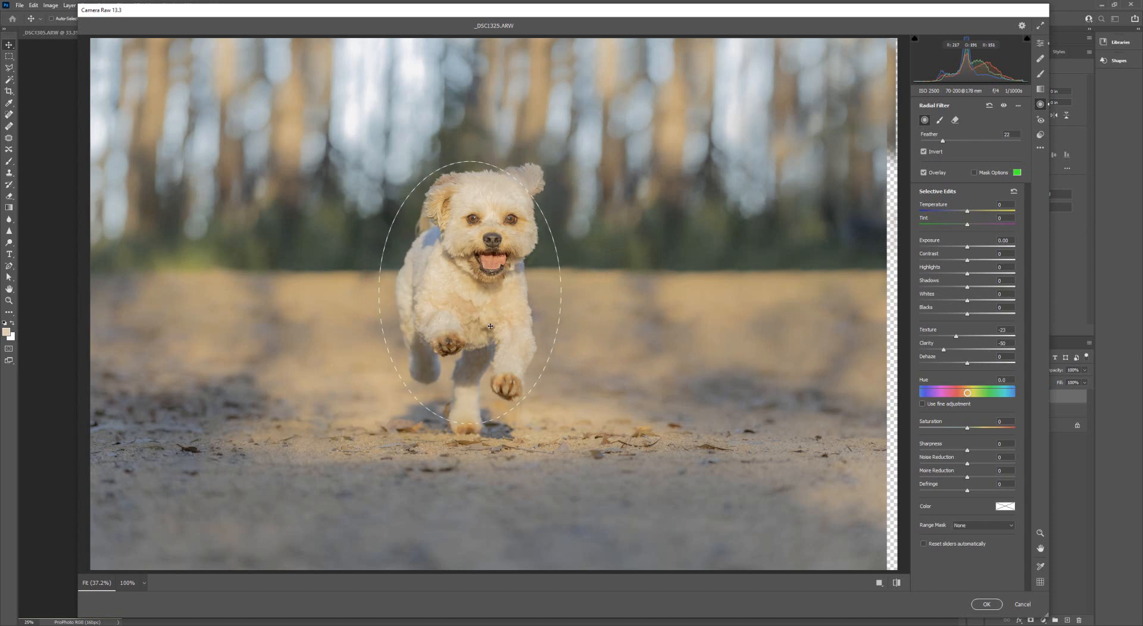
# - Display the filter's mask overlay and erase the mask from the dog's ears, head and body edges with a size 4 brush
pyautogui.click(974, 172)
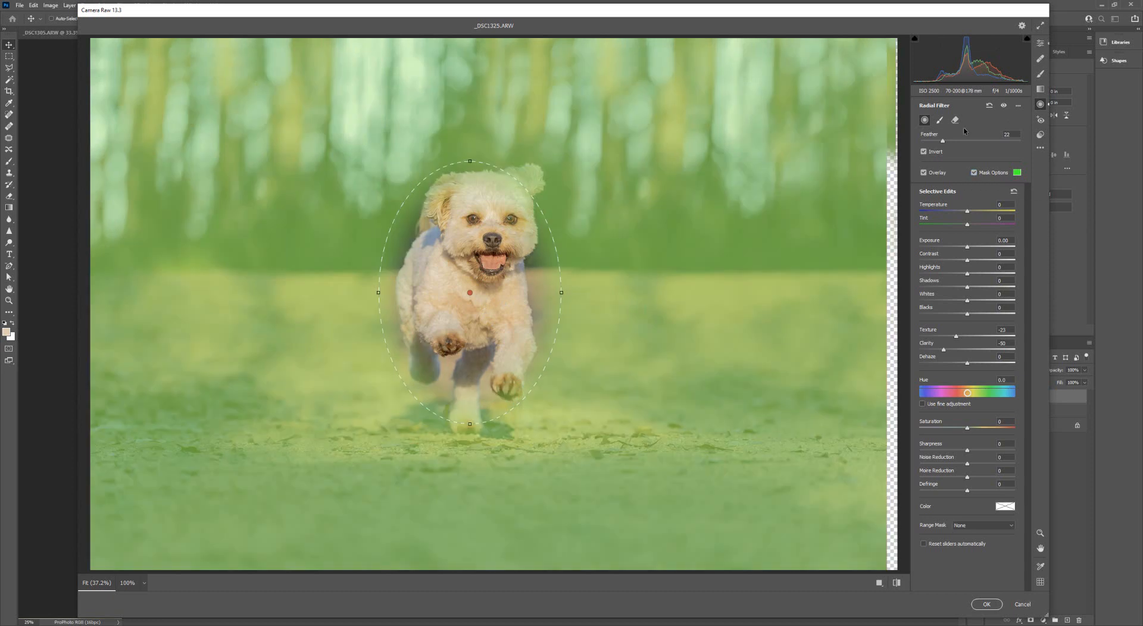
pyautogui.click(955, 119)
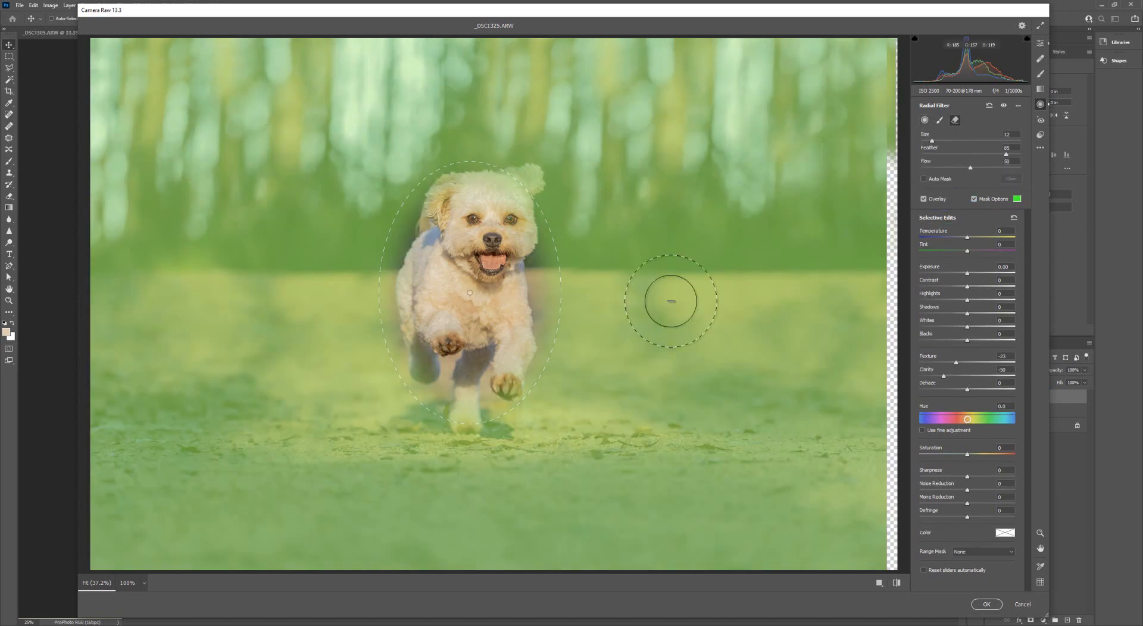
pyautogui.press('[')
pyautogui.press('[')
pyautogui.press('[')
pyautogui.press('[')
pyautogui.press('[')
pyautogui.press('[')
pyautogui.press('[')
pyautogui.press('[')
pyautogui.moveTo(534, 176); pyautogui.dragTo(514, 195)
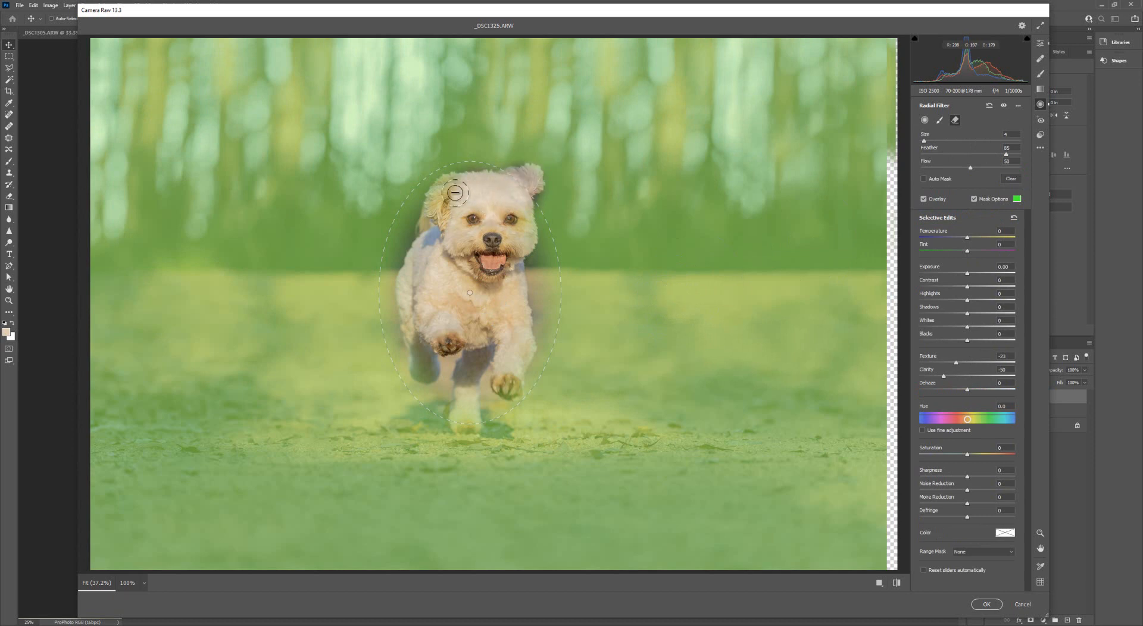
pyautogui.moveTo(444, 220)
pyautogui.mouseDown()
pyautogui.moveTo(444, 273)
pyautogui.moveTo(503, 276)
pyautogui.moveTo(514, 219)
pyautogui.moveTo(508, 386)
pyautogui.moveTo(435, 329)
pyautogui.moveTo(425, 365)
pyautogui.moveTo(414, 300)
pyautogui.moveTo(460, 207)
pyautogui.moveTo(448, 207)
pyautogui.moveTo(488, 209)
pyautogui.mouseUp()
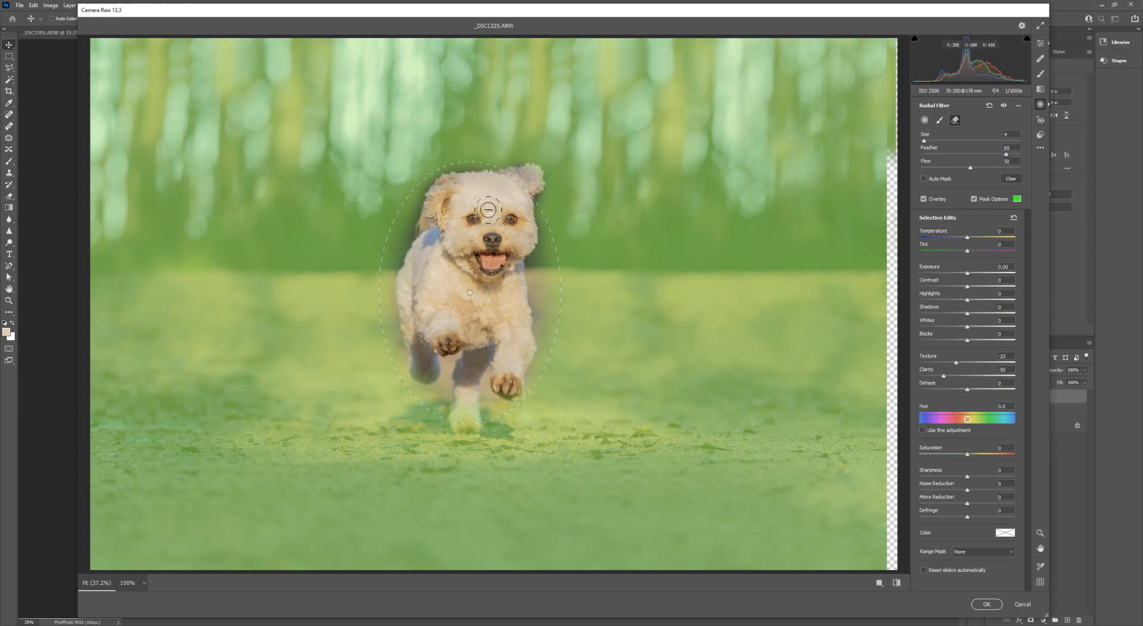
# - Erase the filter's mask from a wide strip of ground around the dog's paws with a size 10 brush
pyautogui.press(']')
pyautogui.press(']')
pyautogui.press(']')
pyautogui.moveTo(407, 436)
pyautogui.mouseDown()
pyautogui.moveTo(371, 442)
pyautogui.moveTo(485, 439)
pyautogui.moveTo(257, 439)
pyautogui.moveTo(697, 442)
pyautogui.moveTo(370, 437)
pyautogui.moveTo(469, 429)
pyautogui.moveTo(368, 440)
pyautogui.moveTo(478, 429)
pyautogui.moveTo(232, 444)
pyautogui.moveTo(611, 431)
pyautogui.moveTo(700, 435)
pyautogui.moveTo(648, 446)
pyautogui.moveTo(752, 450)
pyautogui.moveTo(212, 437)
pyautogui.moveTo(768, 450)
pyautogui.moveTo(715, 458)
pyautogui.mouseUp()
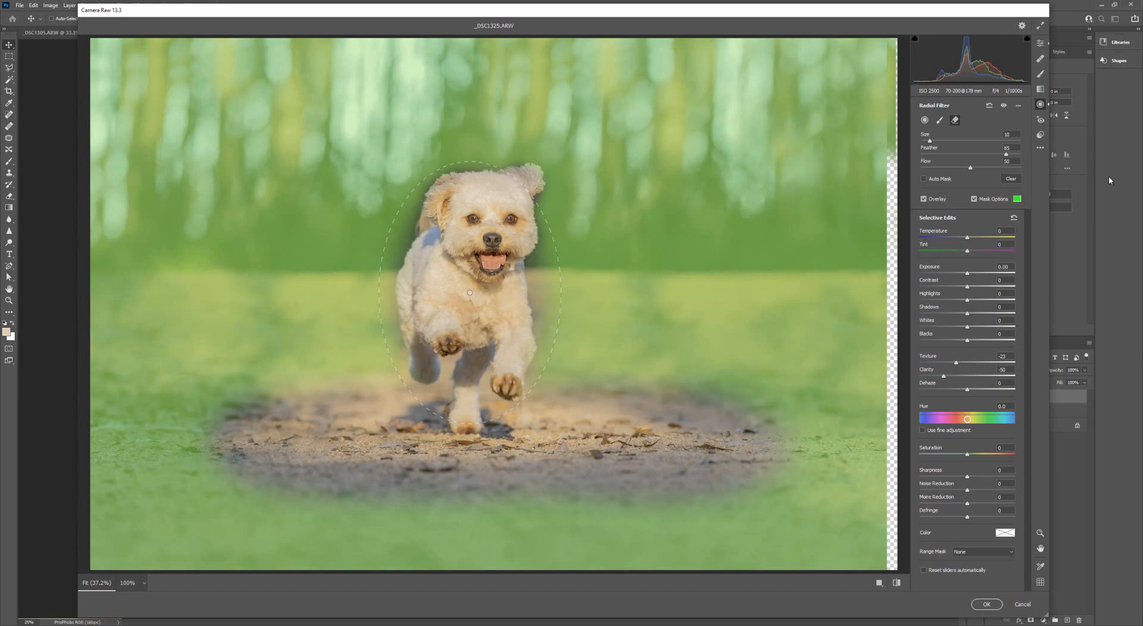
# - Hide the radial filter's mask overlay and ease its softening to Texture -14 and Clarity -35
pyautogui.click(973, 200)
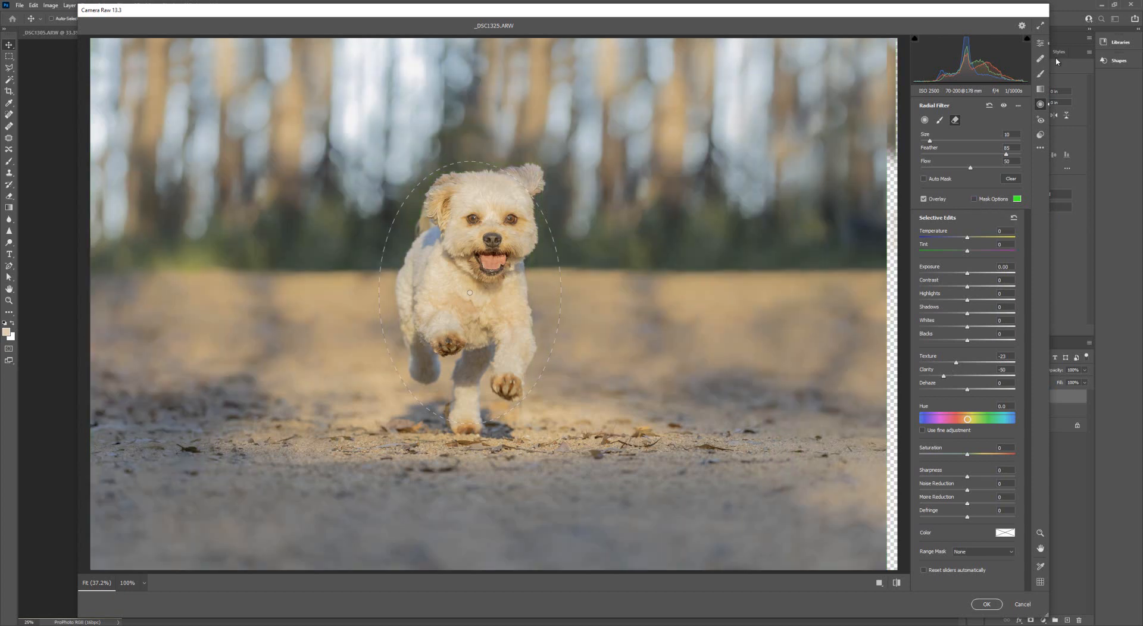
pyautogui.click(1004, 106)
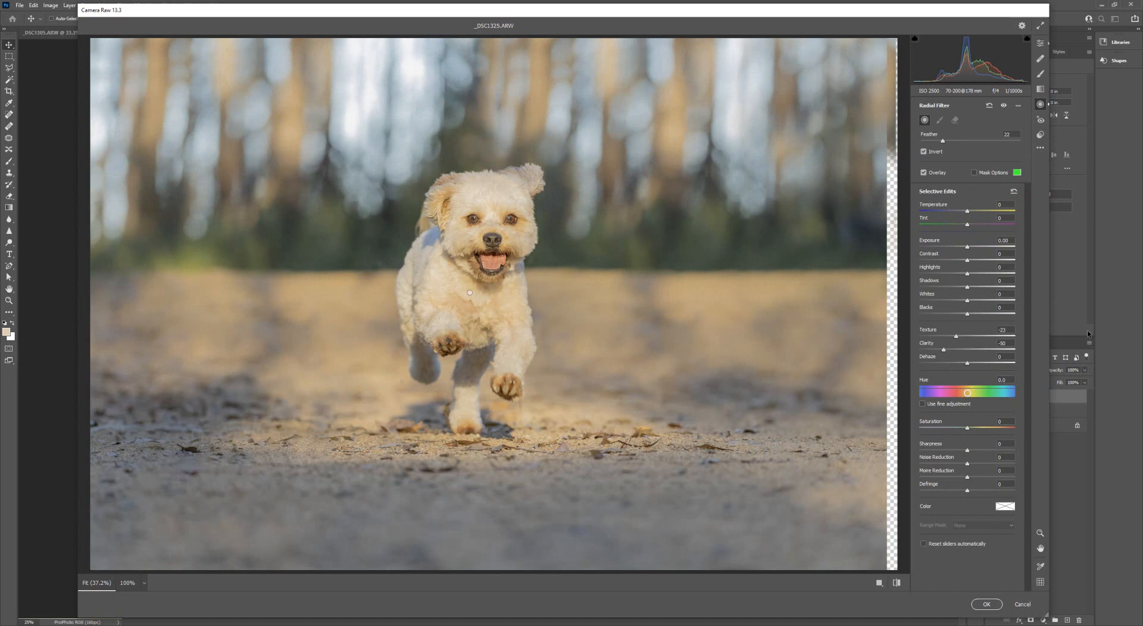
pyautogui.click(960, 337)
pyautogui.click(952, 350)
pyautogui.click(469, 292)
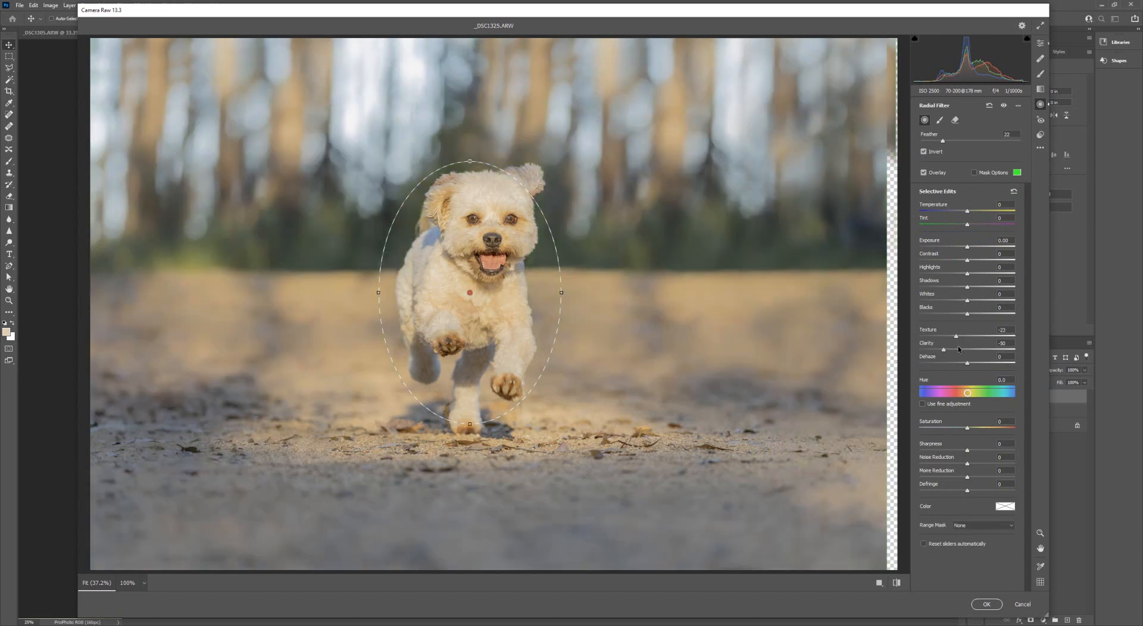
pyautogui.click(950, 350)
pyautogui.click(960, 337)
# - Compare the photo with and without the Radial Filter and apply the Camera Raw edits to the layer
pyautogui.click(1004, 106)
pyautogui.click(1004, 106)
pyautogui.click(1004, 106)
pyautogui.click(1004, 106)
pyautogui.click(1003, 106)
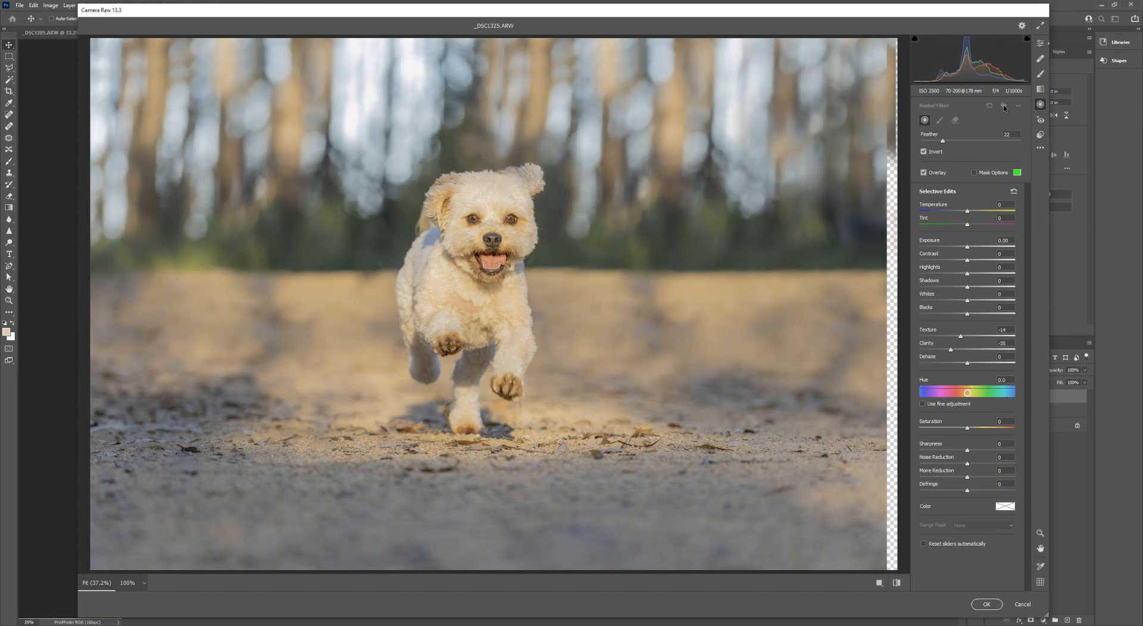
pyautogui.click(1004, 106)
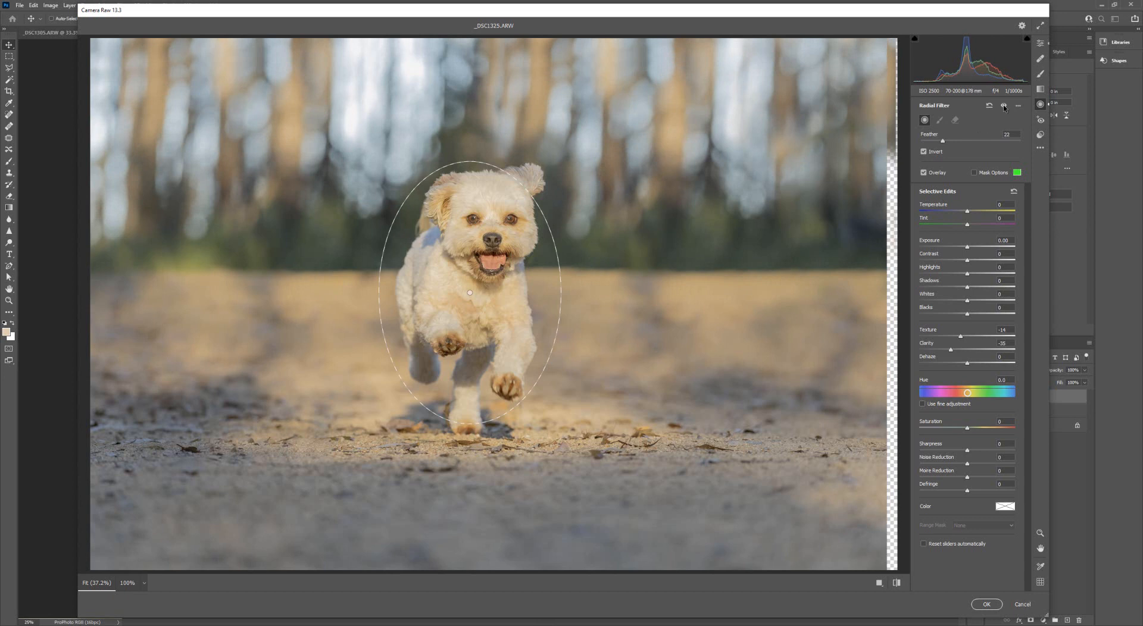
pyautogui.click(1004, 106)
pyautogui.click(1004, 106)
pyautogui.click(1004, 106)
pyautogui.click(1004, 106)
pyautogui.click(1003, 106)
pyautogui.click(986, 604)
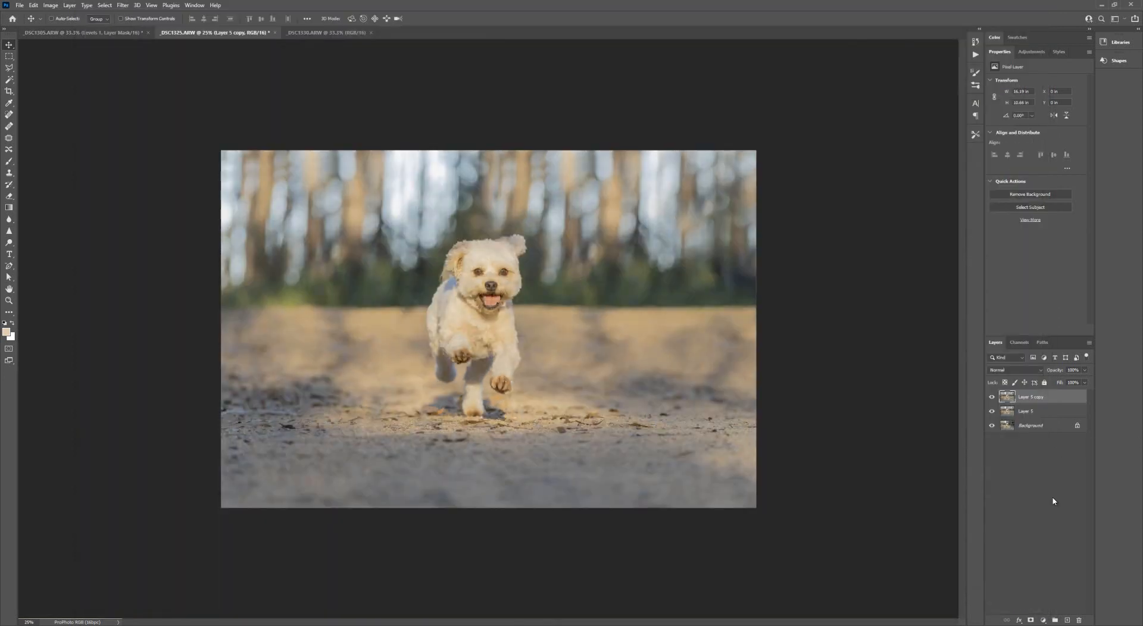
# - Compare the photo with the Layer 5 copy hidden and shown, leaving the layer visible
pyautogui.click(991, 397)
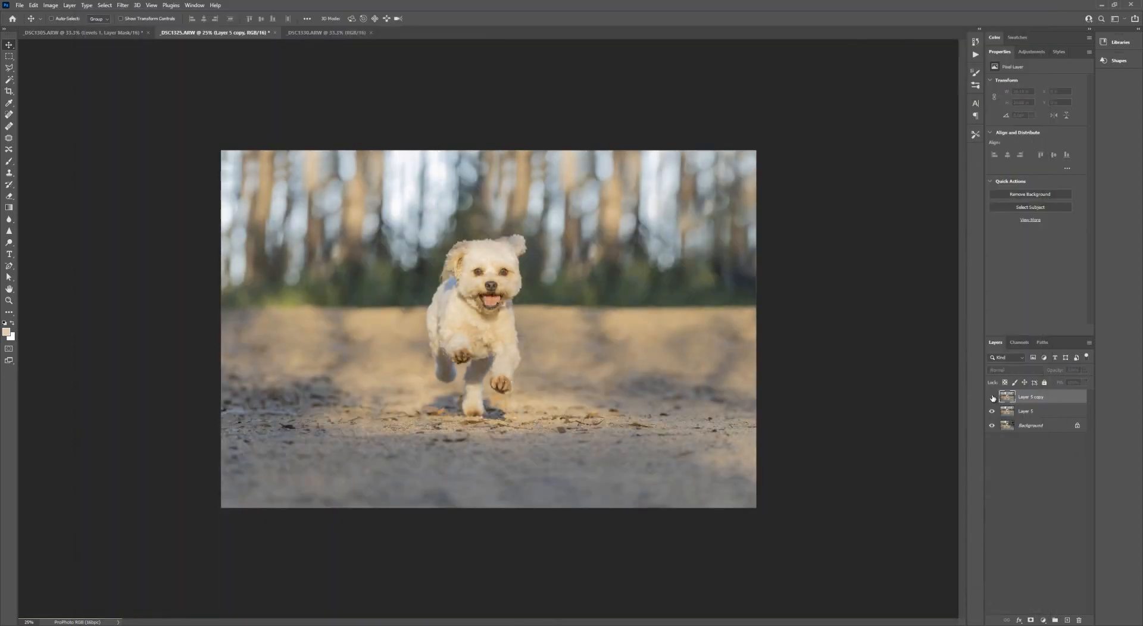
pyautogui.click(992, 397)
pyautogui.click(991, 397)
pyautogui.click(992, 397)
pyautogui.click(991, 398)
pyautogui.click(992, 397)
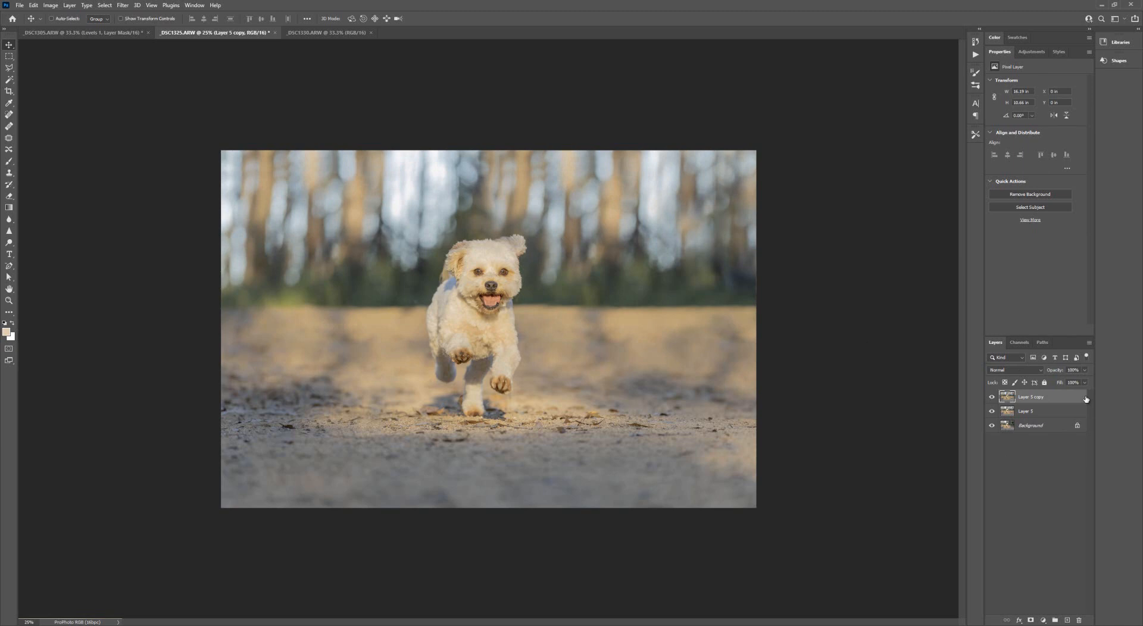
# - Bring up the recorded actions, collapse the other GTG sets and expand the GTG - Innocence Workflow set
pyautogui.click(975, 55)
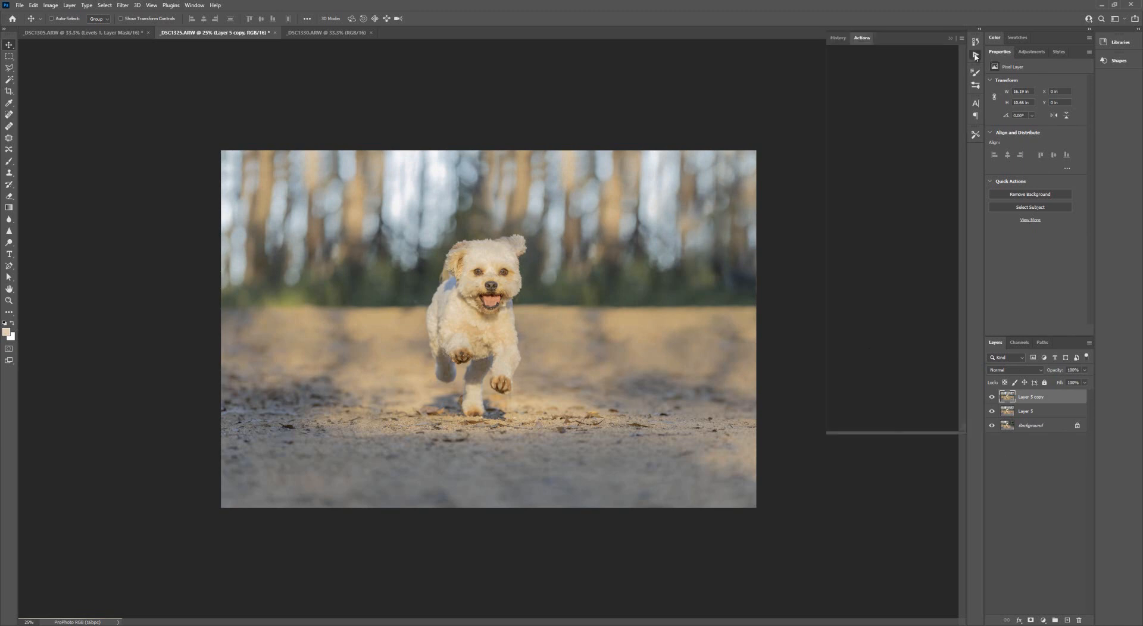
pyautogui.moveTo(963, 127); pyautogui.dragTo(963, 73)
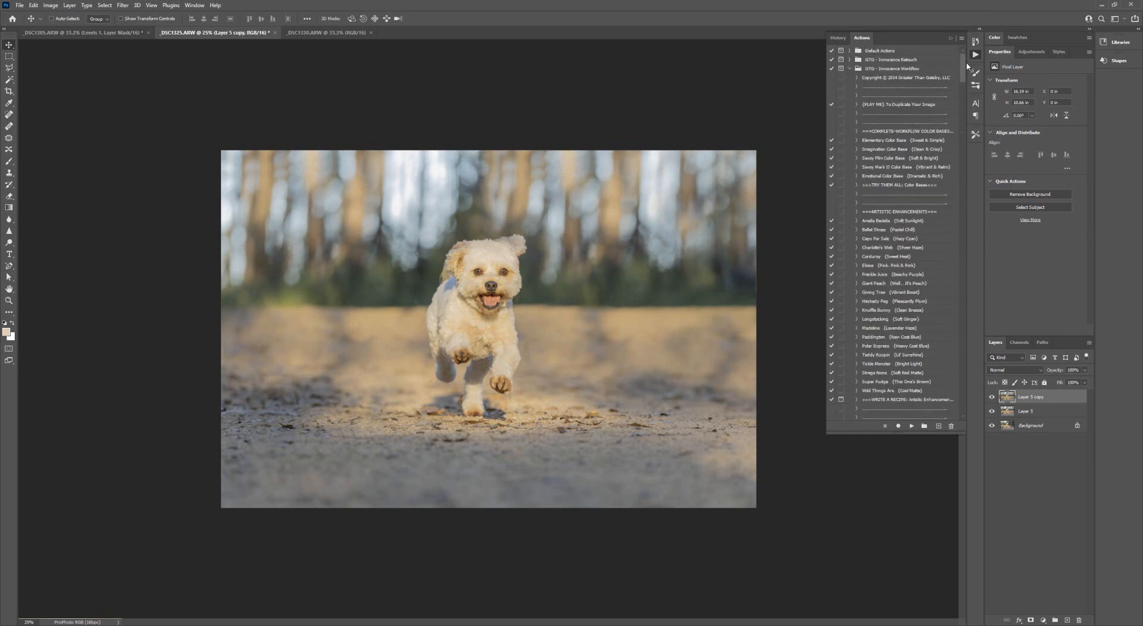
pyautogui.click(849, 77)
pyautogui.click(850, 95)
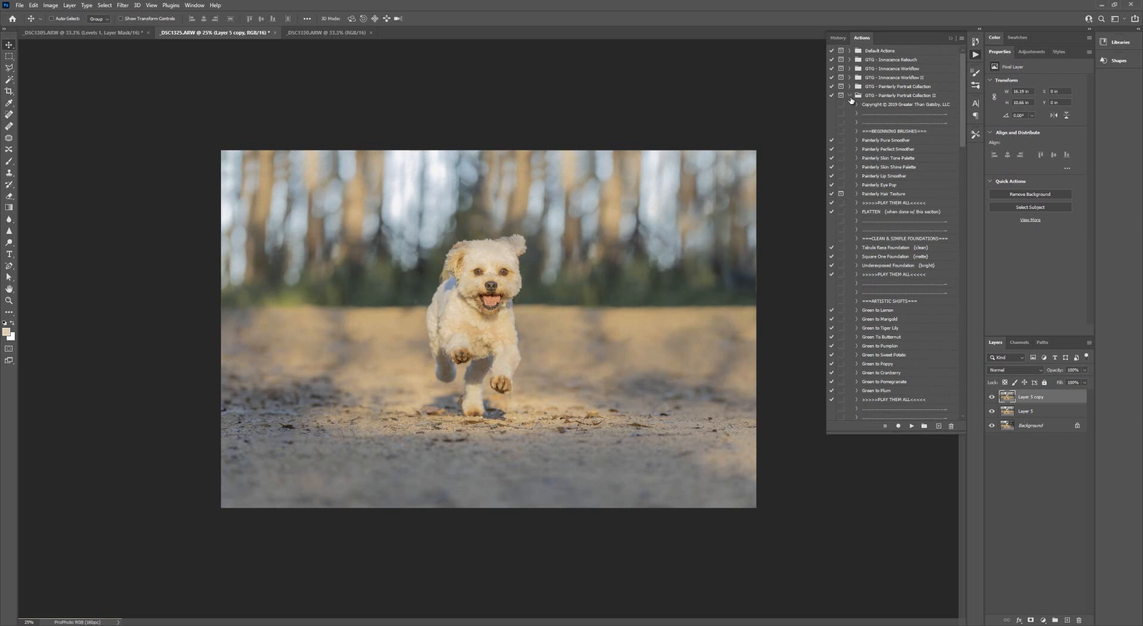
pyautogui.click(850, 95)
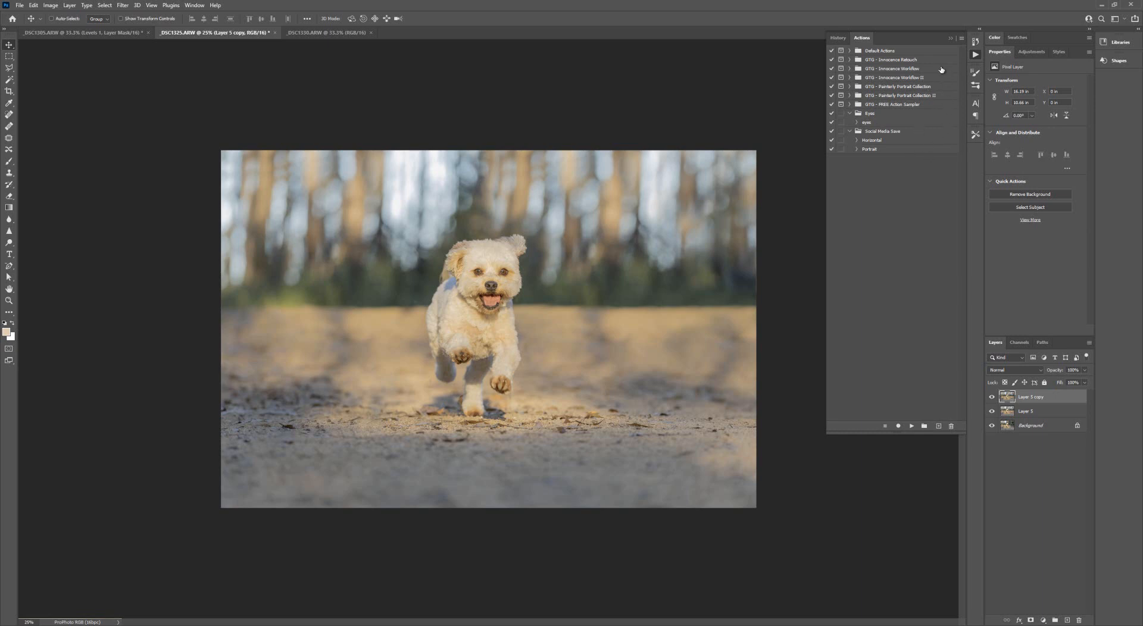
pyautogui.click(849, 69)
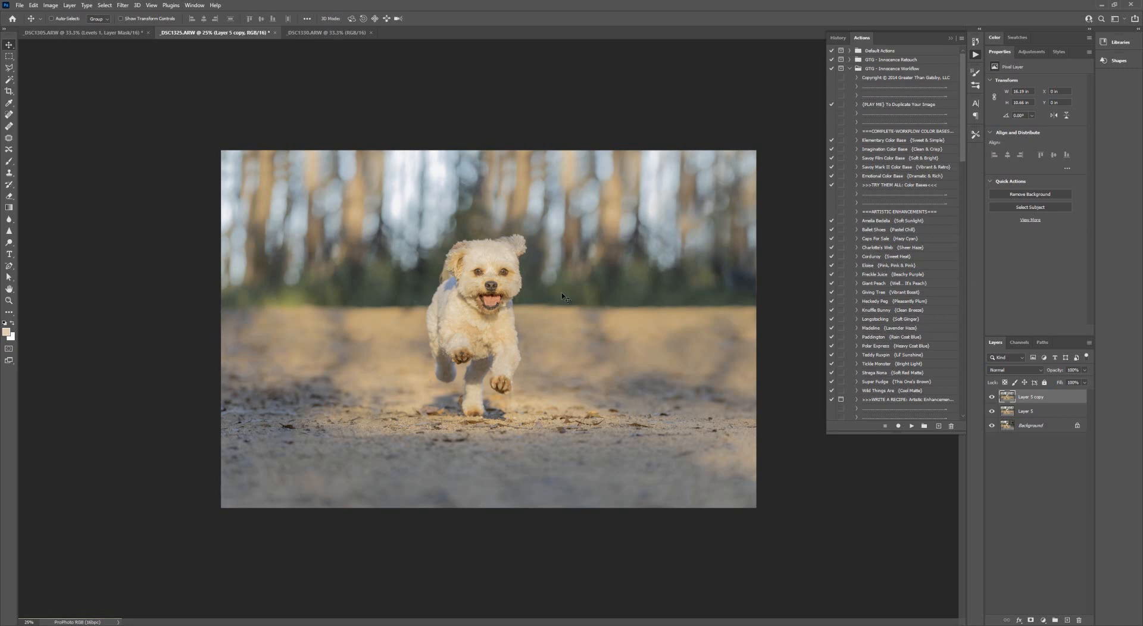
# - Add a Hue/Saturation adjustment, target the Greens by sampling the bushes behind the dog, and set Saturation to -26
pyautogui.click(1031, 52)
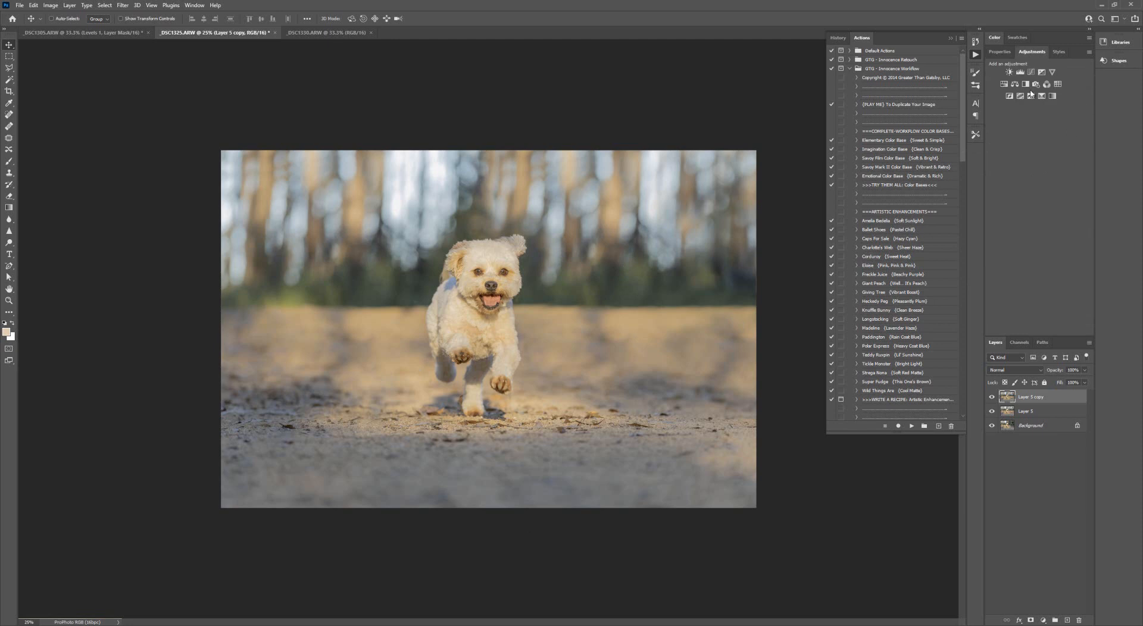
pyautogui.click(1002, 83)
pyautogui.click(995, 94)
pyautogui.click(641, 283)
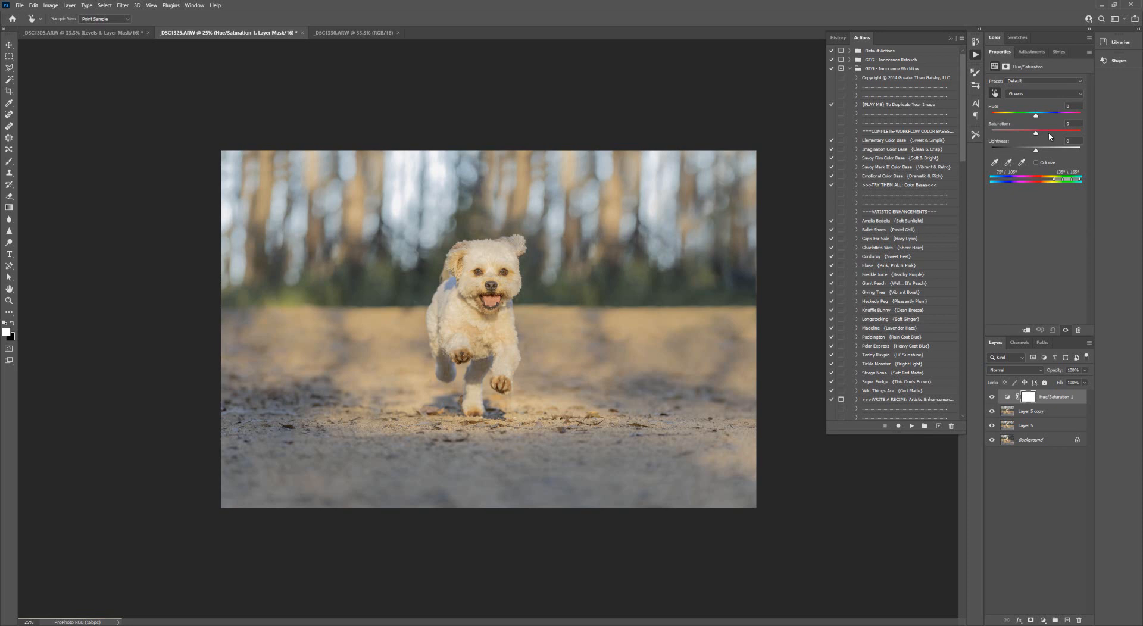
pyautogui.click(1077, 124)
pyautogui.write('-26')
# - Compare the photo with the Hue/Saturation adjustment hidden and shown to judge the greens
pyautogui.click(991, 397)
pyautogui.click(992, 397)
pyautogui.click(991, 397)
pyautogui.click(992, 398)
pyautogui.click(992, 397)
pyautogui.click(991, 397)
pyautogui.click(992, 397)
pyautogui.click(992, 397)
# - Run the Tickle Monster (Bright Light) action, set its group's opacity to 35% and compare the photo with and without it
pyautogui.click(875, 366)
pyautogui.click(911, 426)
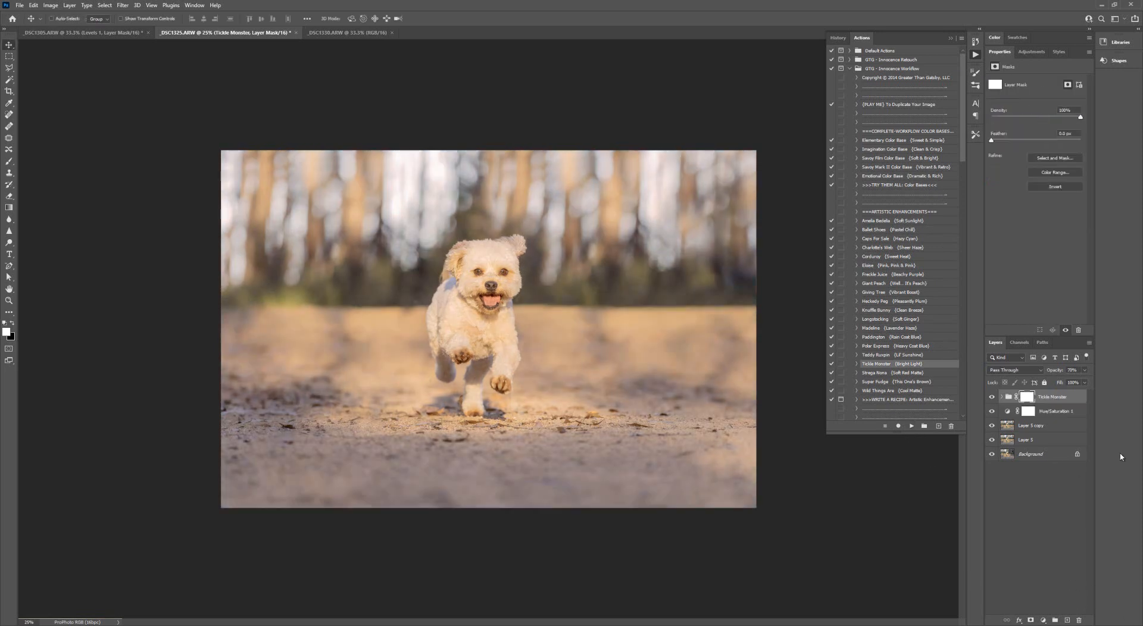
pyautogui.click(1070, 370)
pyautogui.write('35')
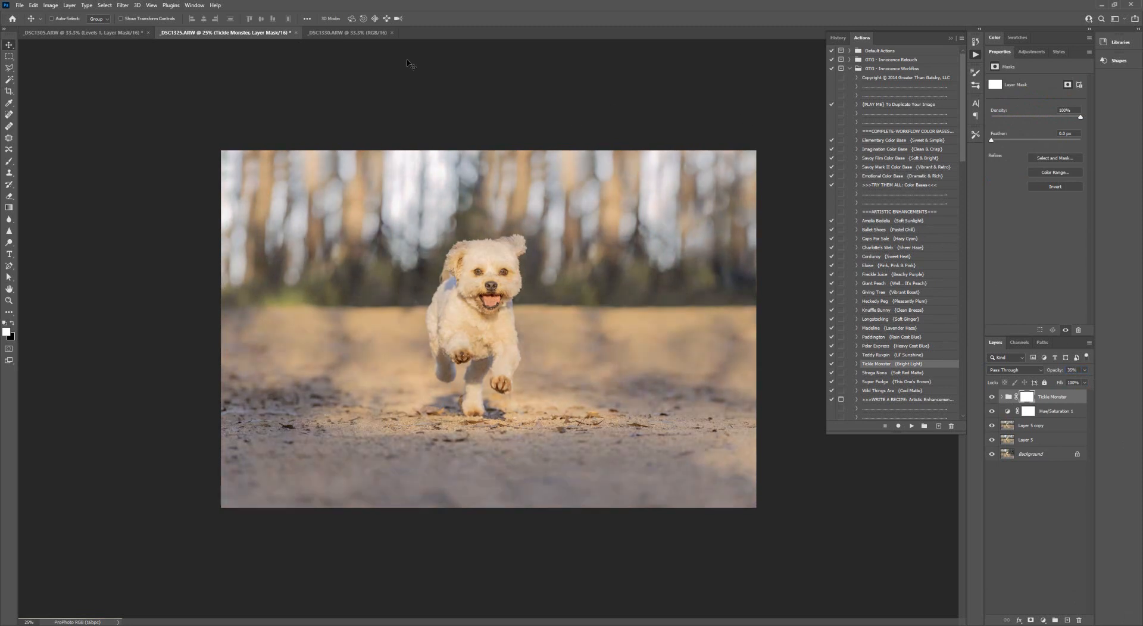
pyautogui.click(991, 397)
pyautogui.click(991, 397)
# - Paint black over the dog in the Tickle Monster mask with a brush at 40% opacity and compare the effect
pyautogui.click(13, 324)
pyautogui.click(9, 162)
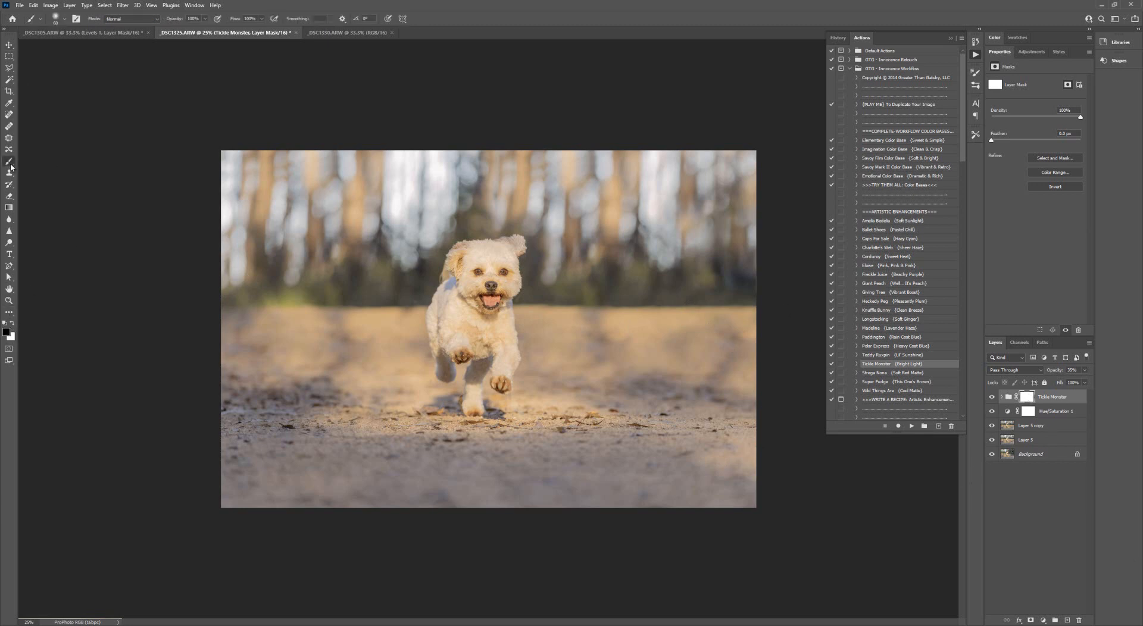
pyautogui.click(176, 19)
pyautogui.moveTo(170, 20); pyautogui.dragTo(153, 21)
pyautogui.click(491, 271)
pyautogui.press('[')
pyautogui.press('[')
pyautogui.press('[')
pyautogui.click(992, 397)
pyautogui.click(991, 397)
# - Paint black over the foreground ground in the Tickle Monster mask with a much larger brush and compare the effect
pyautogui.press(']')
pyautogui.press(']')
pyautogui.press(']')
pyautogui.press(']')
pyautogui.press(']')
pyautogui.press(']')
pyautogui.press(']')
pyautogui.press(']')
pyautogui.press(']')
pyautogui.press(']')
pyautogui.press(']')
pyautogui.press(']')
pyautogui.press(']')
pyautogui.press(']')
pyautogui.press(']')
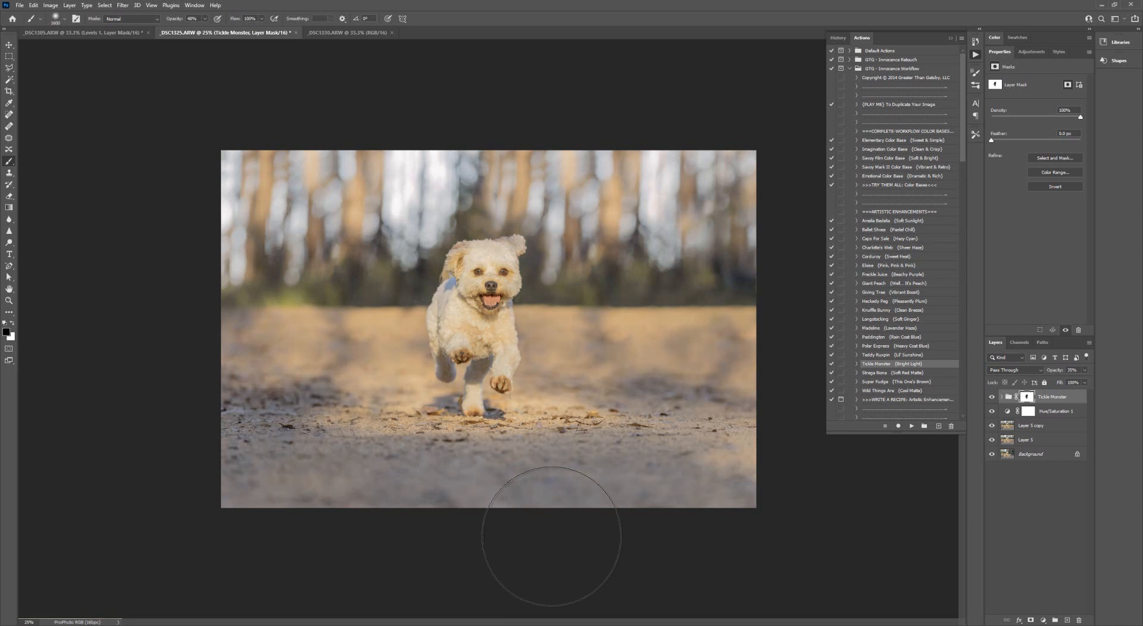
pyautogui.click(992, 397)
pyautogui.click(991, 397)
pyautogui.click(993, 397)
pyautogui.click(993, 398)
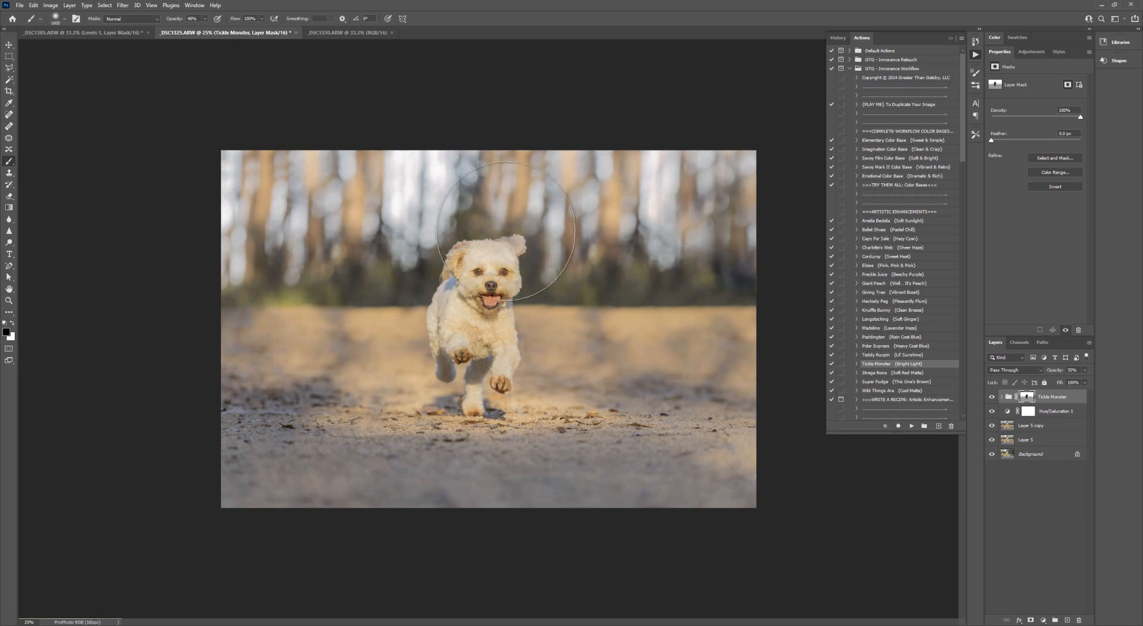
# - Run the VIVID: Cornsilk action and position its radial light burst at the photo's upper edge above the dog
pyautogui.moveTo(965, 153)
pyautogui.mouseDown()
pyautogui.moveTo(968, 230)
pyautogui.moveTo(906, 288)
pyautogui.mouseUp()
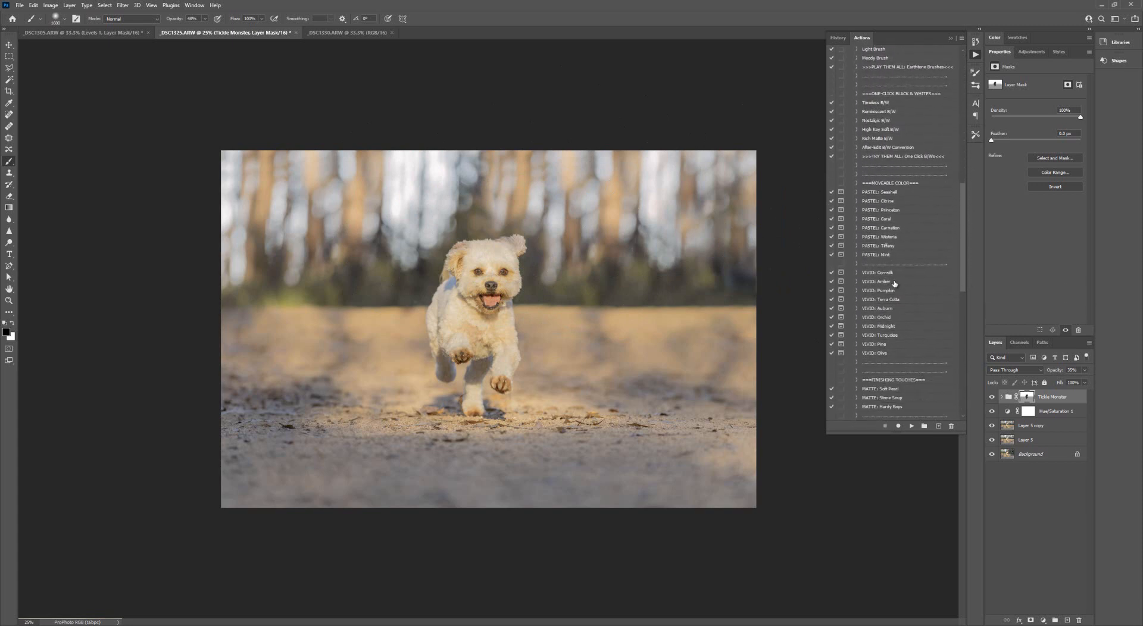
pyautogui.click(875, 273)
pyautogui.click(912, 426)
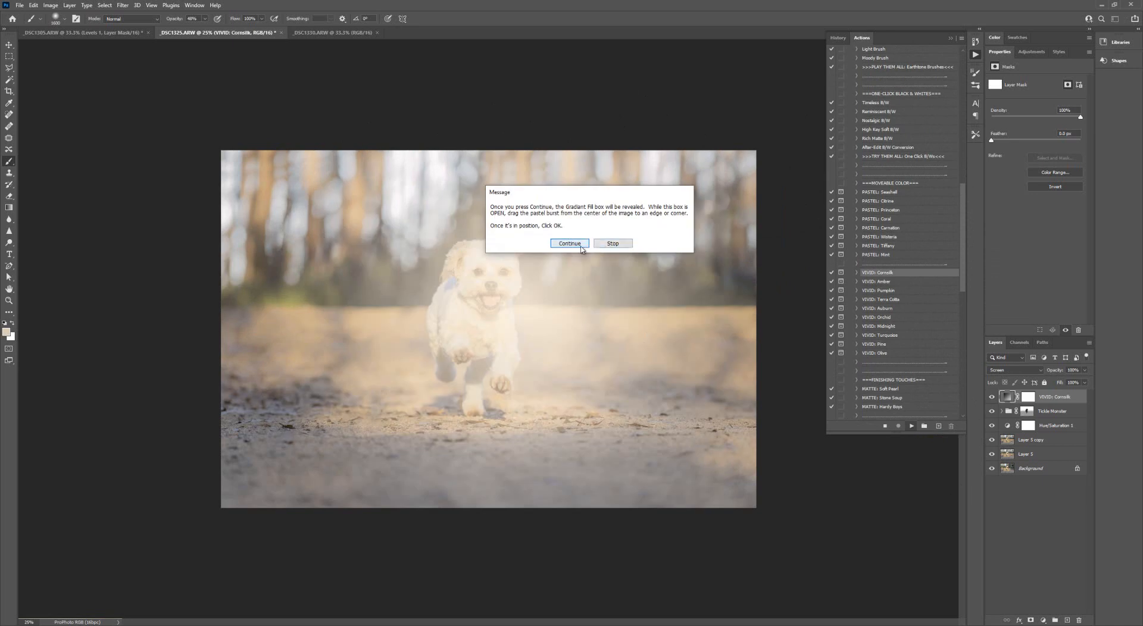
pyautogui.click(570, 243)
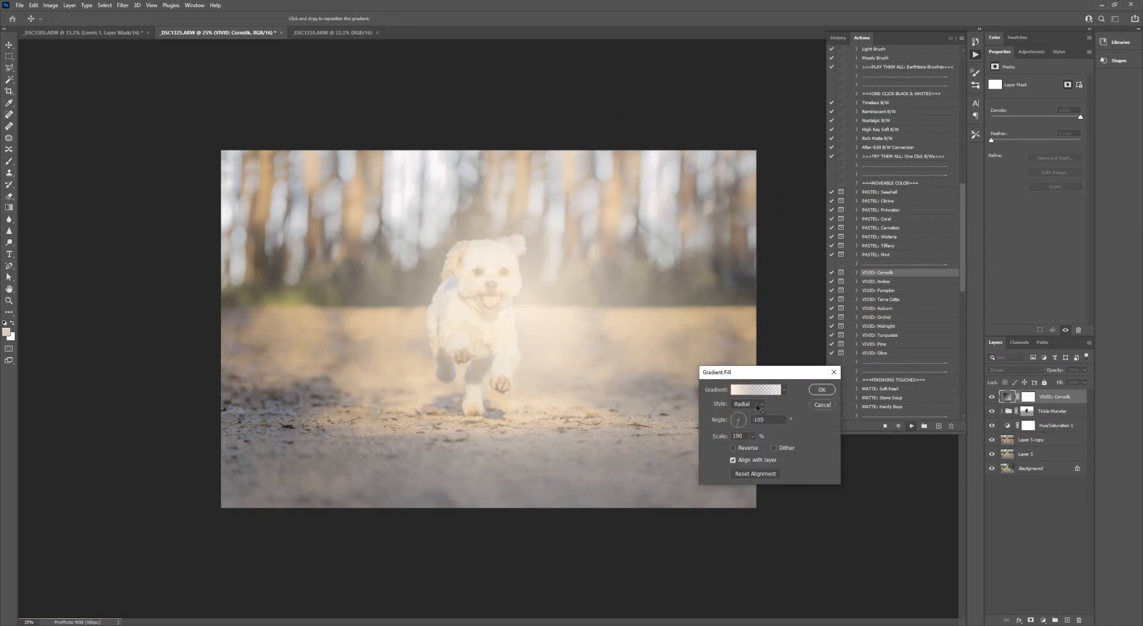
pyautogui.moveTo(544, 298); pyautogui.dragTo(548, 166)
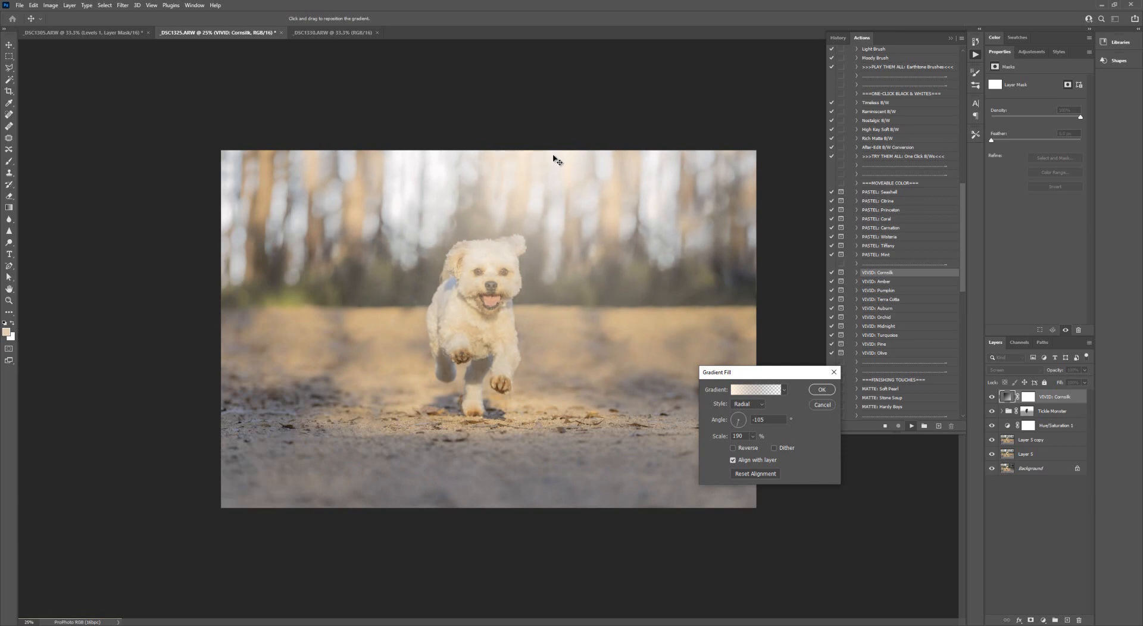
pyautogui.click(822, 390)
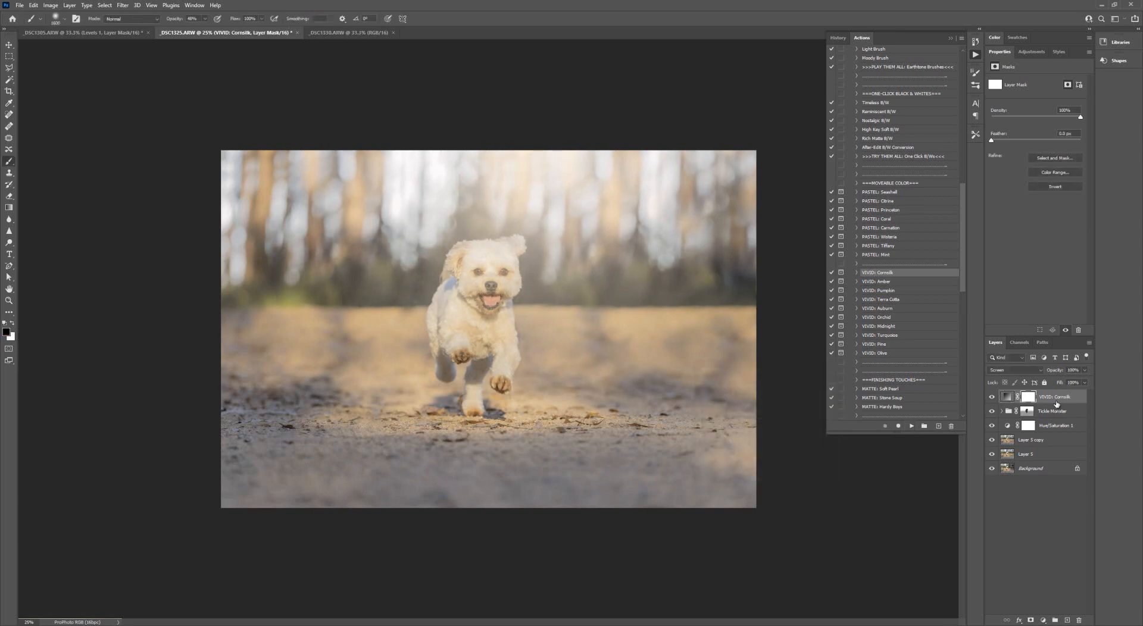
# - Set the VIVID: Cornsilk layer's opacity to 30% and compare the photo with the layer hidden and shown
pyautogui.click(992, 396)
pyautogui.click(992, 396)
pyautogui.click(992, 397)
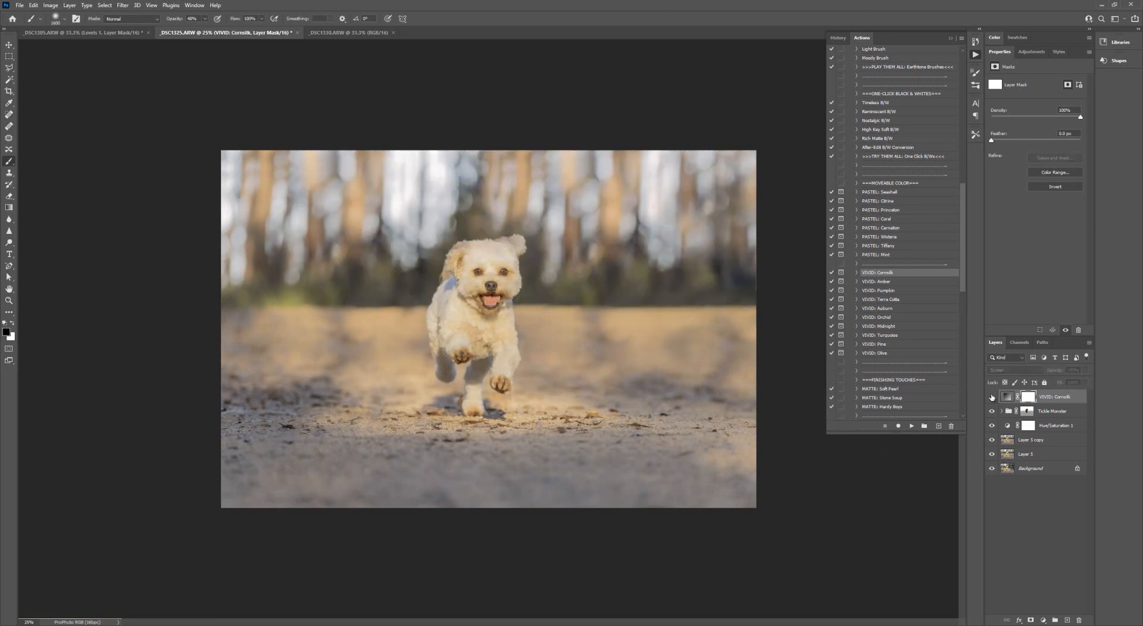
pyautogui.click(992, 397)
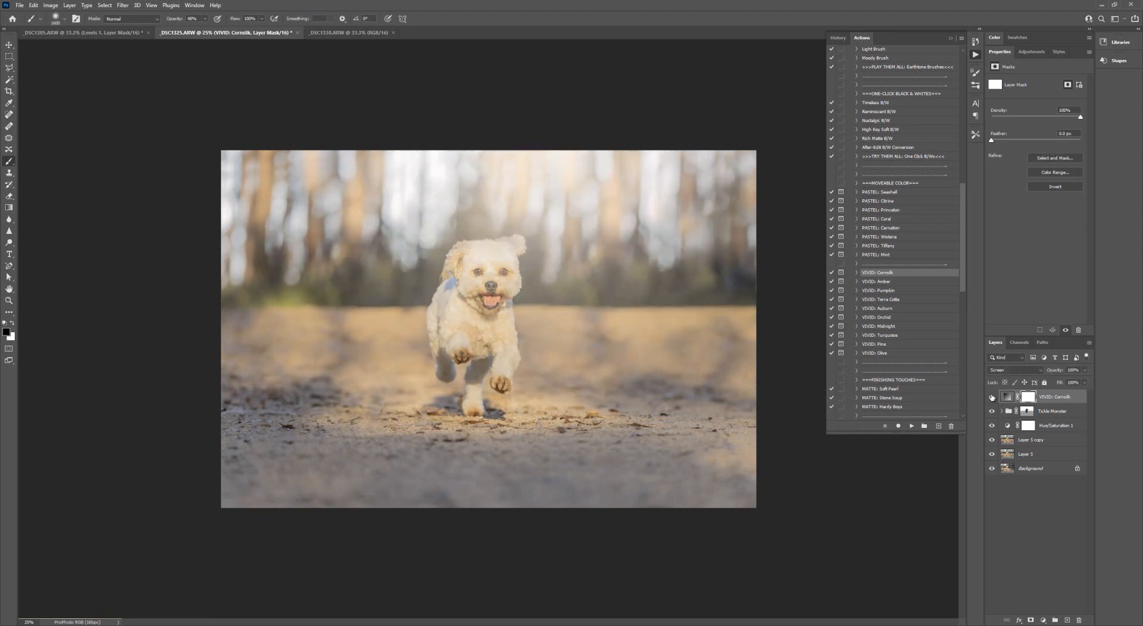
pyautogui.click(1071, 370)
pyautogui.write('50')
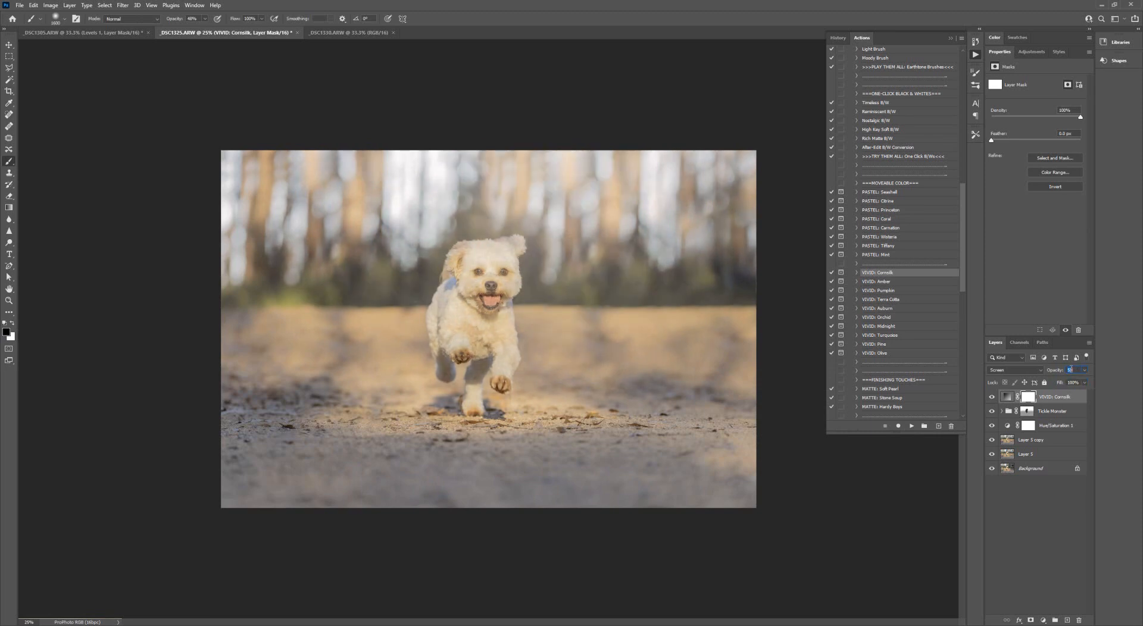
pyautogui.write('30')
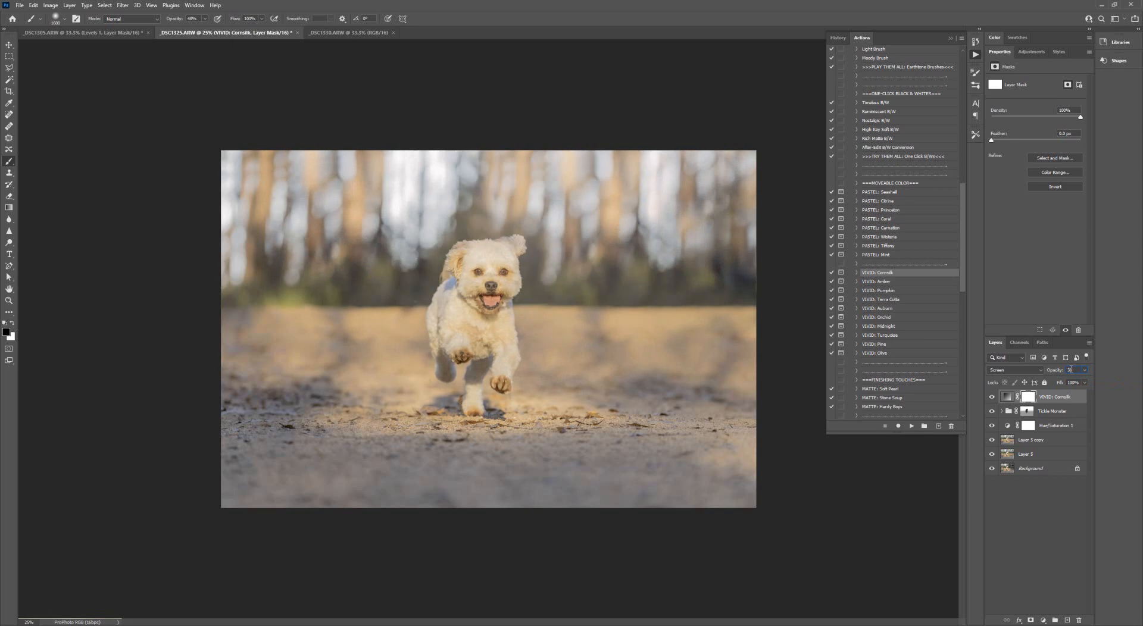
pyautogui.click(991, 397)
pyautogui.click(991, 397)
pyautogui.click(991, 397)
pyautogui.click(991, 397)
# - Paint the VIVID: Cornsilk light off the dog in the layer mask with a smaller black brush at 100% opacity
pyautogui.press('z')
pyautogui.click(499, 259)
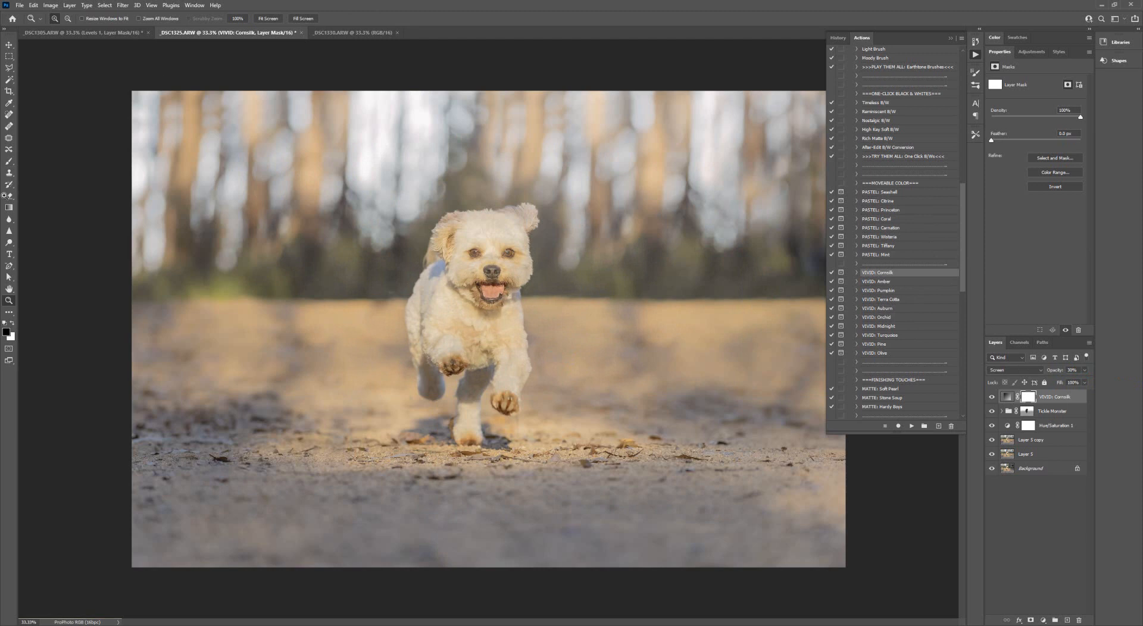
pyautogui.click(9, 161)
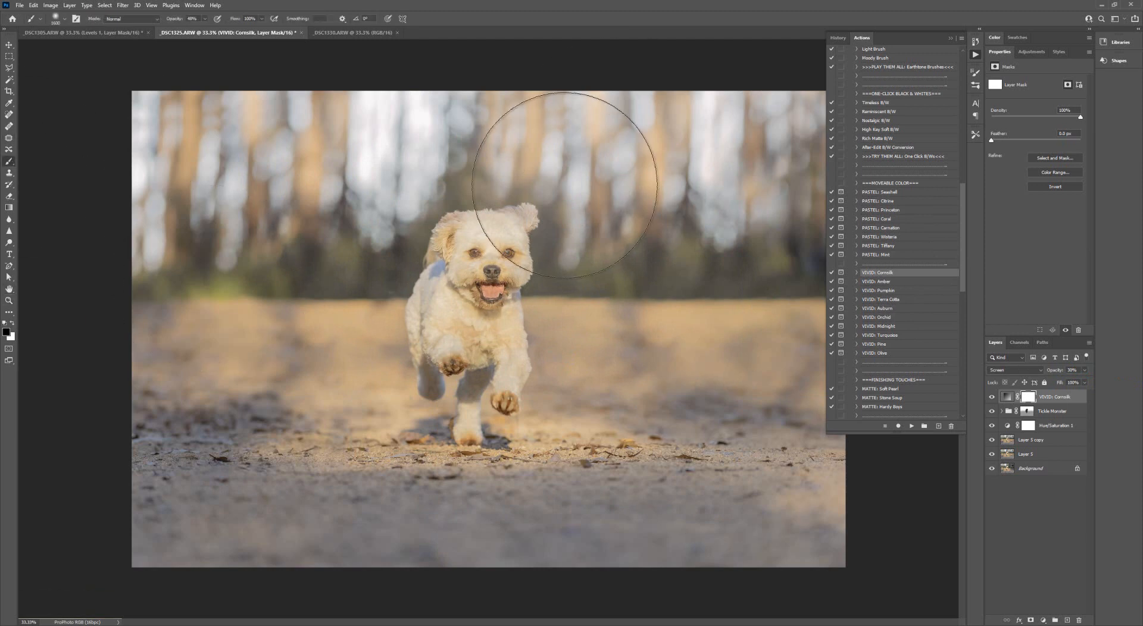
pyautogui.press('[')
pyautogui.press('[')
pyautogui.press('[')
pyautogui.press('[')
pyautogui.press('[')
pyautogui.press('[')
pyautogui.press('[')
pyautogui.press('[')
pyautogui.press('[')
pyautogui.press('[')
pyautogui.press('[')
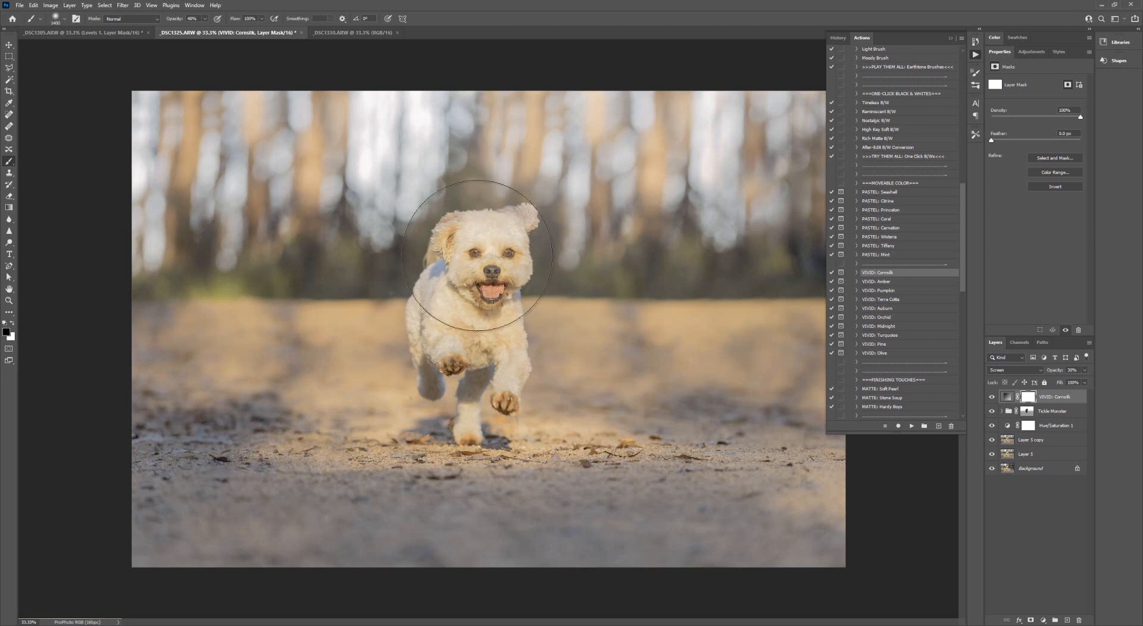
pyautogui.press('[')
pyautogui.press('[')
pyautogui.press('[')
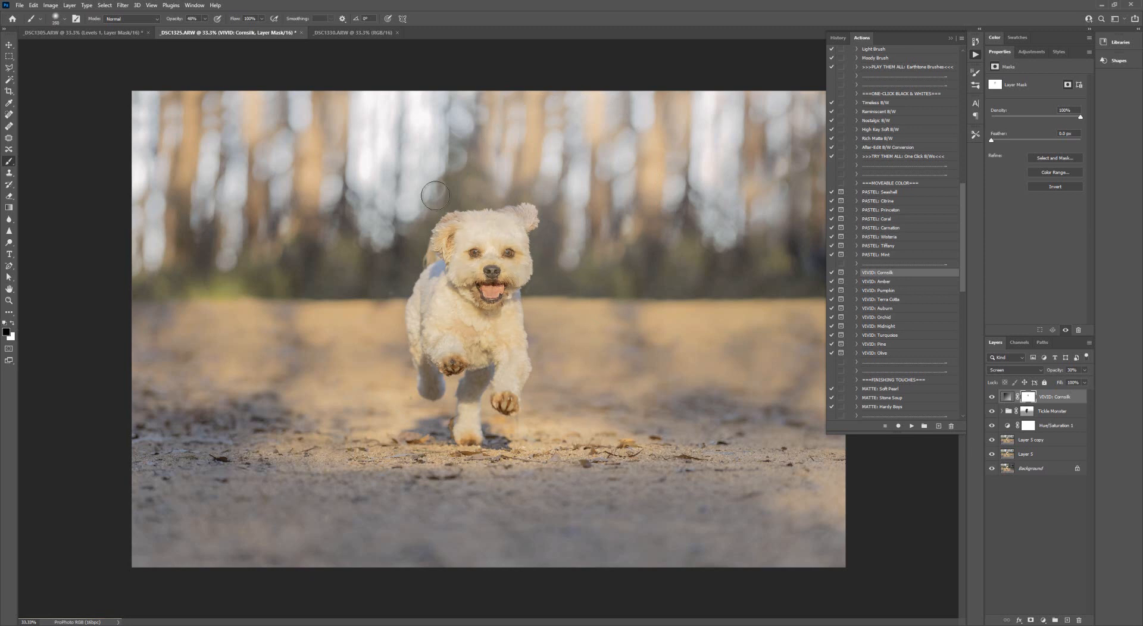
pyautogui.moveTo(179, 23); pyautogui.dragTo(214, 23)
pyautogui.moveTo(491, 240); pyautogui.dragTo(502, 227)
pyautogui.press('[')
pyautogui.press('[')
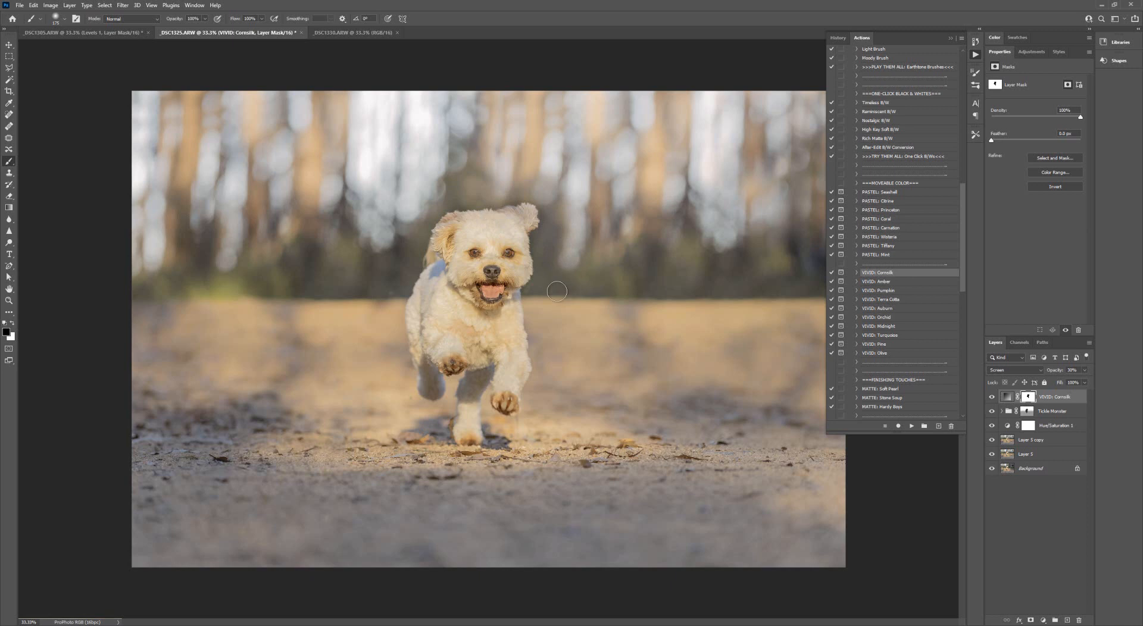
# - Refine the VIVID: Cornsilk mask around the dog by painting white with a smaller brush, and compare the layer hidden and shown
pyautogui.click(12, 322)
pyautogui.click(8, 301)
pyautogui.click(517, 223)
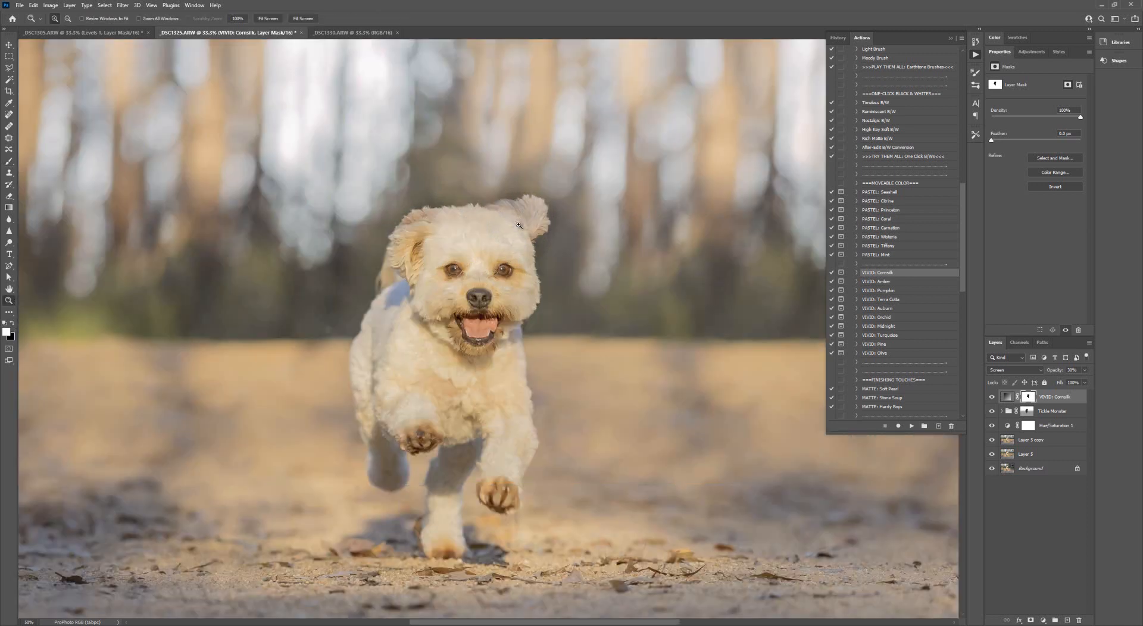
pyautogui.click(9, 161)
pyautogui.press('[')
pyautogui.press('[')
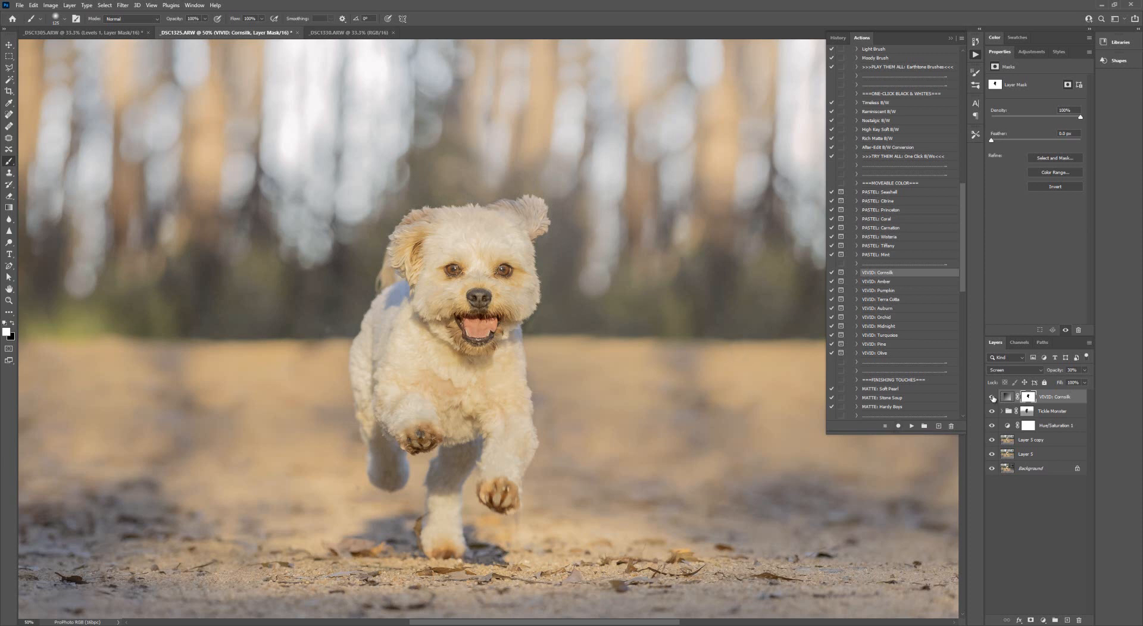
pyautogui.click(993, 397)
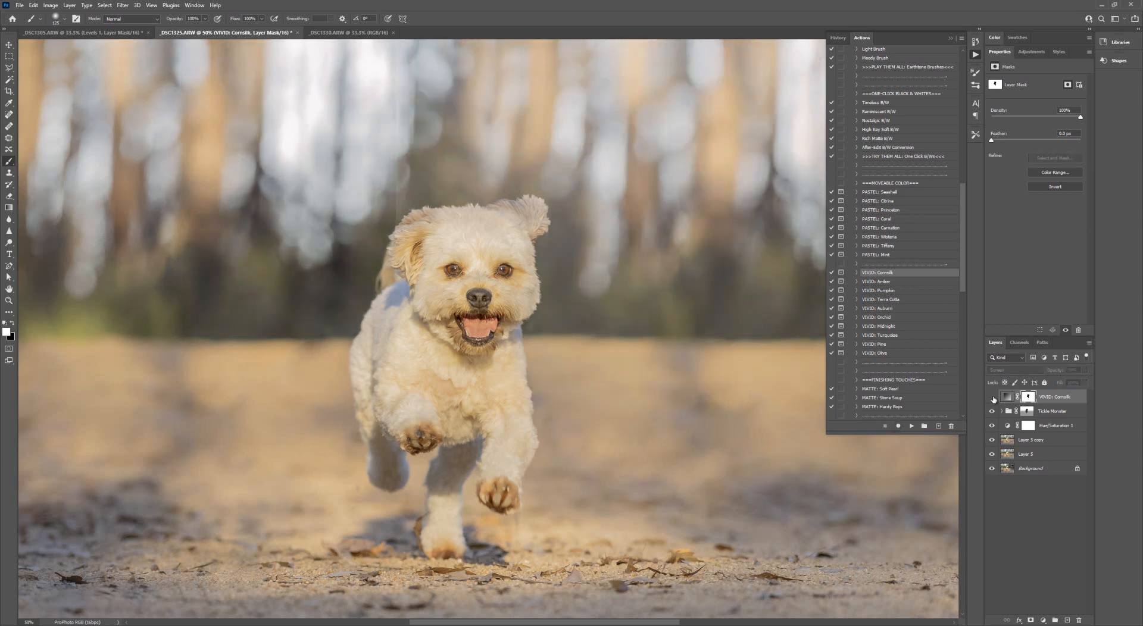
pyautogui.click(992, 397)
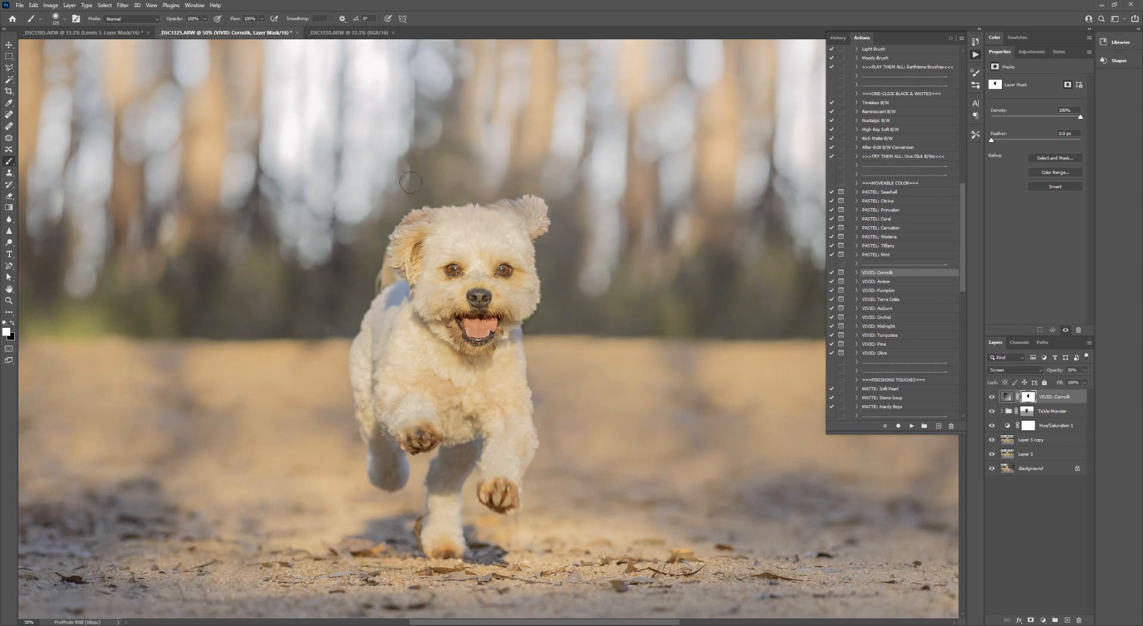
# - Set the VIVID: Cornsilk layer's opacity to 25% and compare the whole photo with the layer hidden and shown
pyautogui.click(9, 301)
pyautogui.rightClick(529, 270)
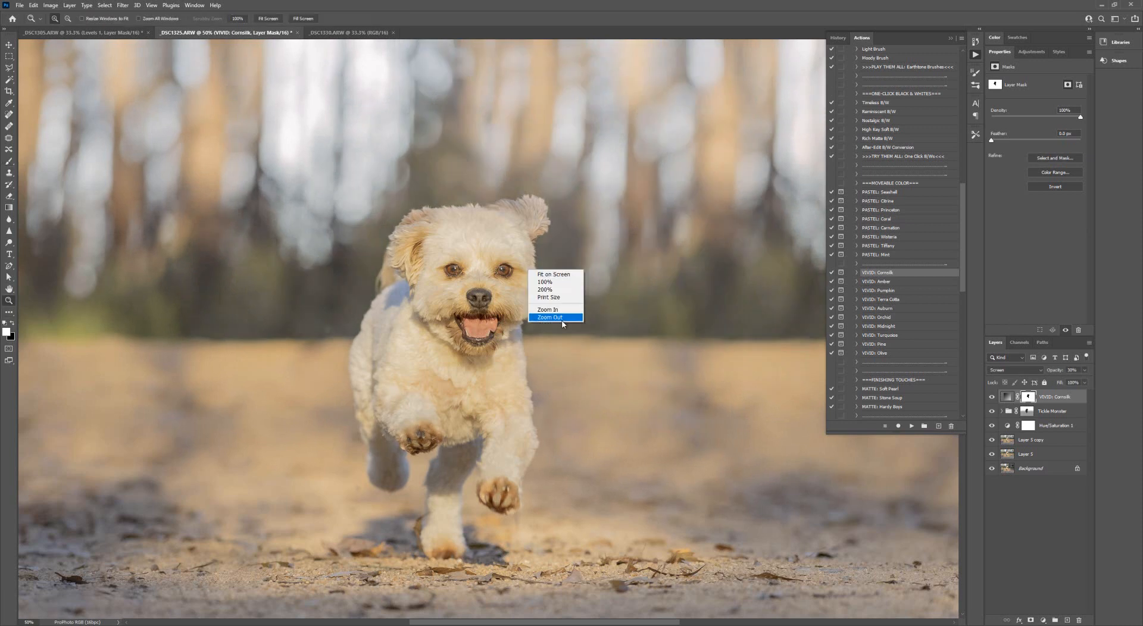
pyautogui.click(550, 318)
pyautogui.rightClick(529, 293)
pyautogui.click(553, 342)
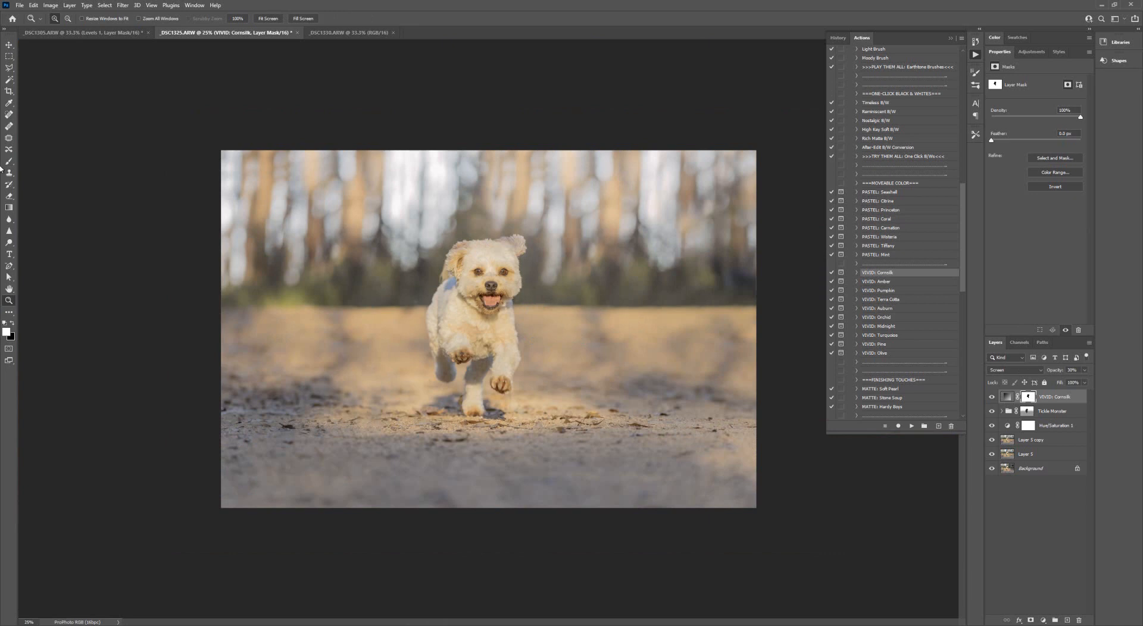
pyautogui.click(9, 45)
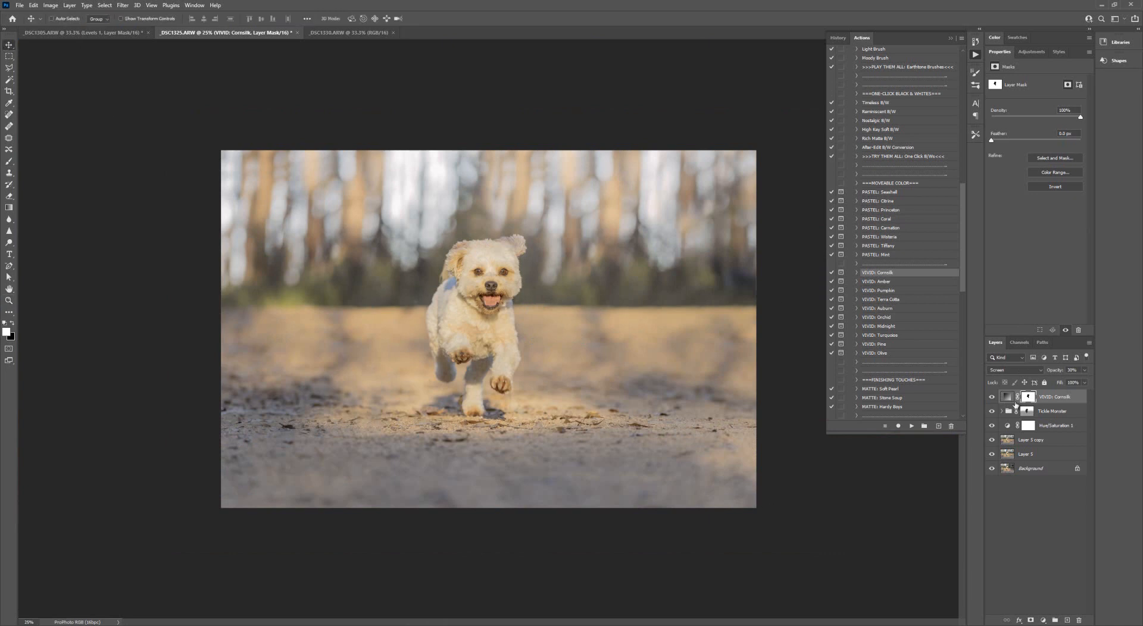
pyautogui.click(991, 397)
pyautogui.click(992, 397)
pyautogui.click(991, 397)
pyautogui.click(991, 397)
pyautogui.click(1072, 370)
pyautogui.write('35')
pyautogui.click(991, 397)
pyautogui.click(991, 397)
# - Run the MATTE: Soft Pearl action and compare the photo with its layer group hidden and shown
pyautogui.click(885, 391)
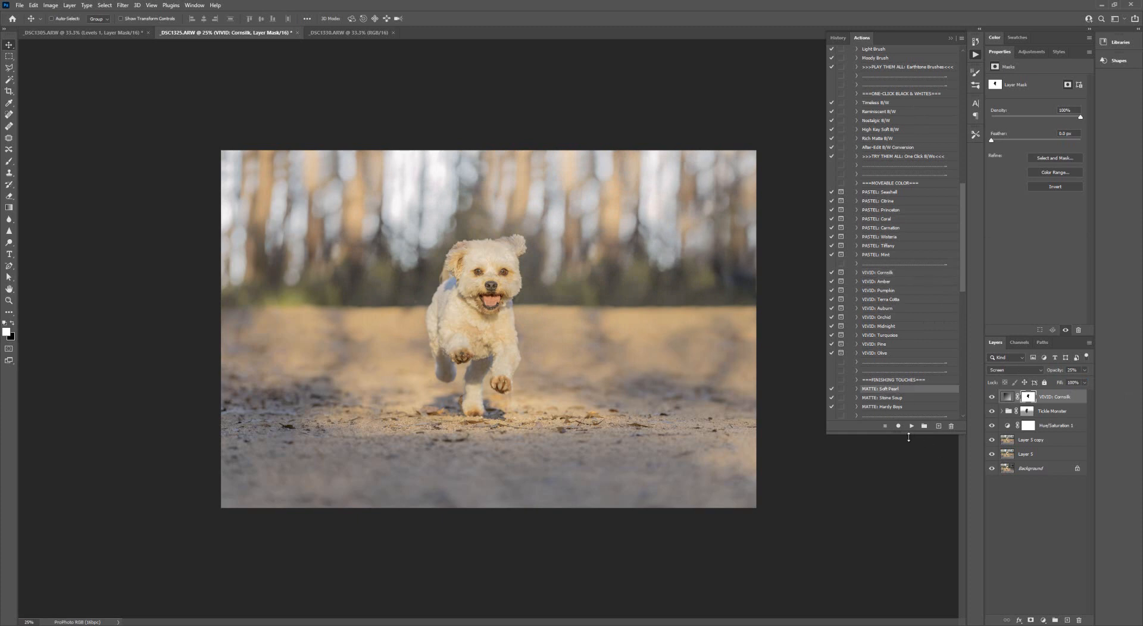
pyautogui.click(911, 426)
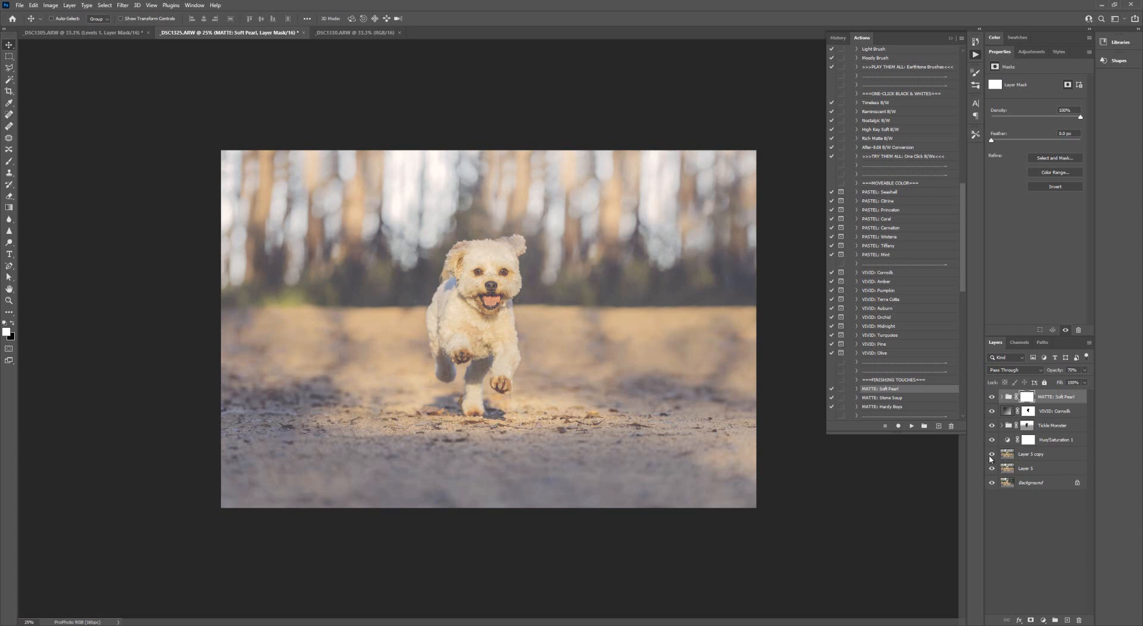
pyautogui.click(991, 397)
pyautogui.click(991, 396)
pyautogui.click(991, 397)
pyautogui.click(992, 397)
# - Paint the MATTE: Soft Pearl effect off the dog in the group's mask with a black brush, using a larger and then smaller size
pyautogui.click(13, 324)
pyautogui.press('b')
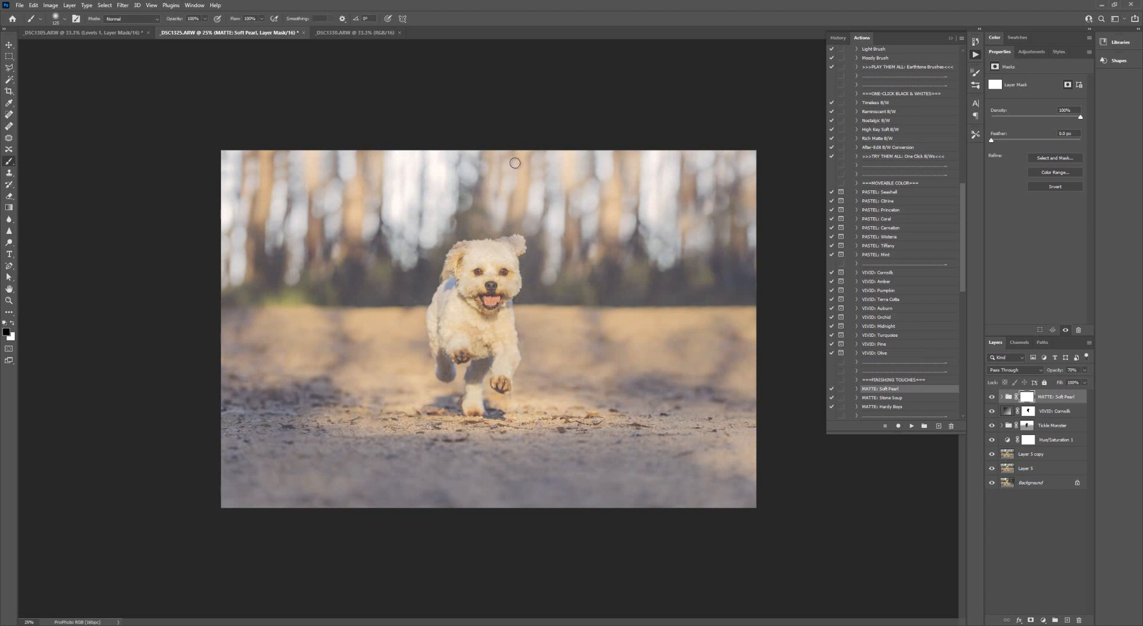
pyautogui.press(']')
pyautogui.press(']')
pyautogui.press(']')
pyautogui.press(']')
pyautogui.press(']')
pyautogui.press(']')
pyautogui.click(483, 273)
pyautogui.press('[')
pyautogui.press('[')
pyautogui.press('[')
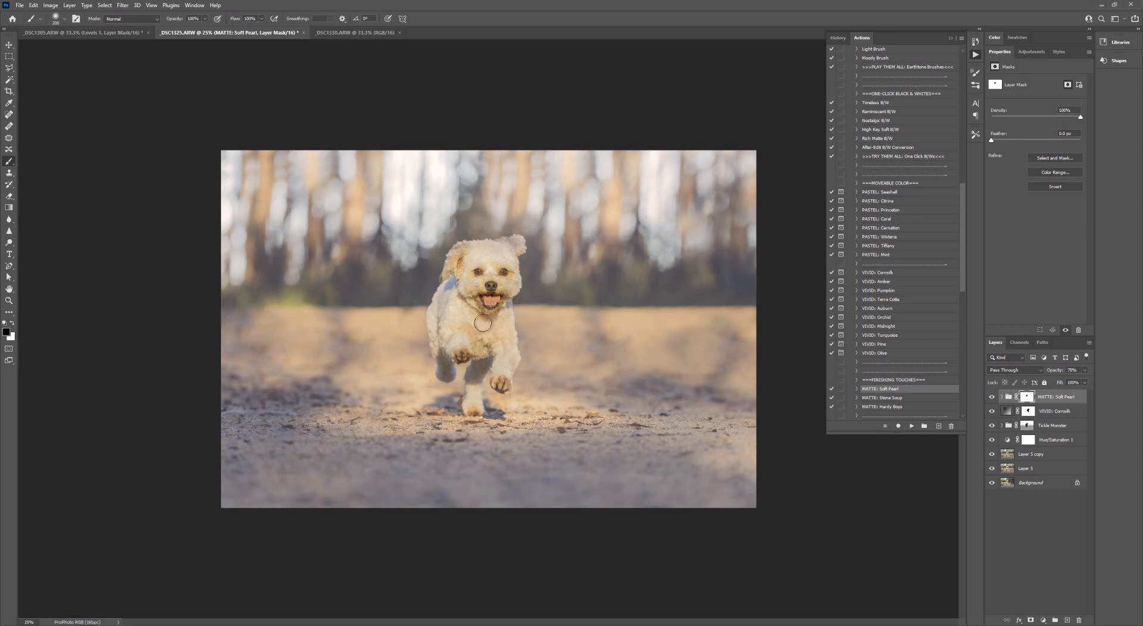
# - Set the MATTE: Soft Pearl group's opacity to 50% and compare the photo with the group hidden and shown
pyautogui.click(992, 397)
pyautogui.click(992, 398)
pyautogui.click(1071, 370)
pyautogui.write('50')
pyautogui.click(992, 398)
pyautogui.click(991, 398)
# - Add a Levels adjustment layer with the black input at 25 and the midtones at about 1.13
pyautogui.click(1020, 51)
pyautogui.click(1019, 73)
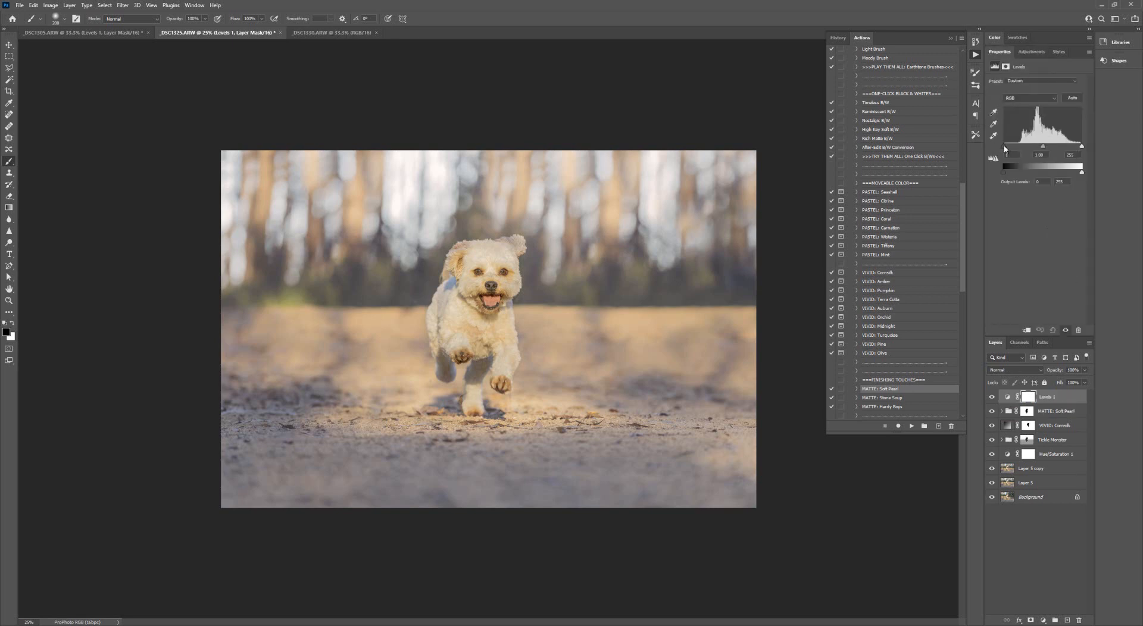
pyautogui.moveTo(1007, 149); pyautogui.dragTo(1009, 150)
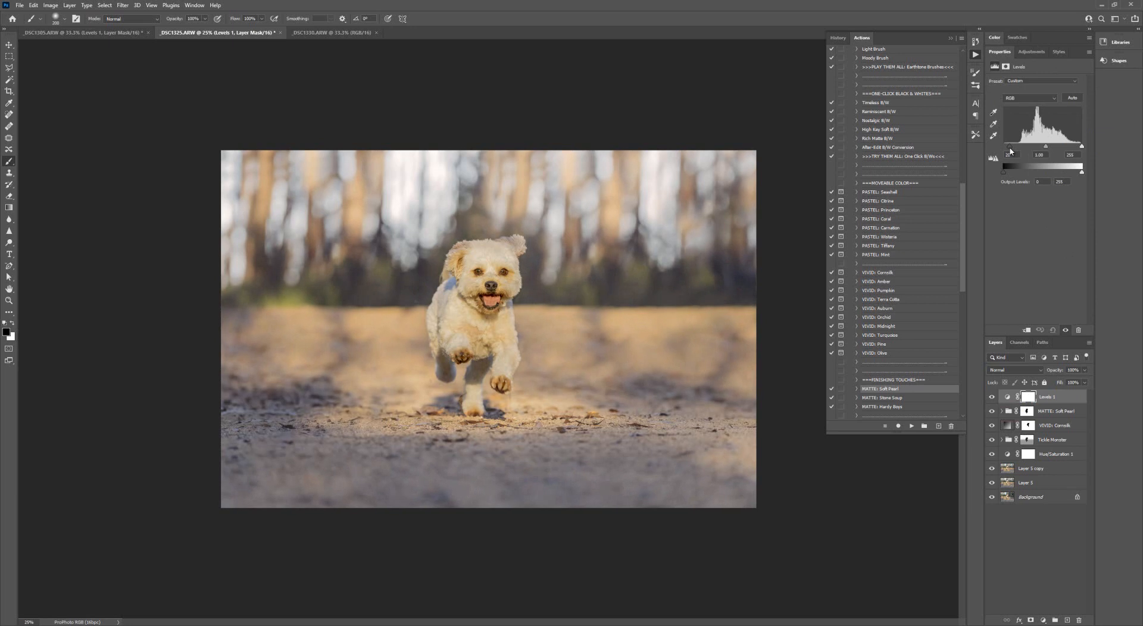
pyautogui.moveTo(1045, 148); pyautogui.dragTo(1043, 149)
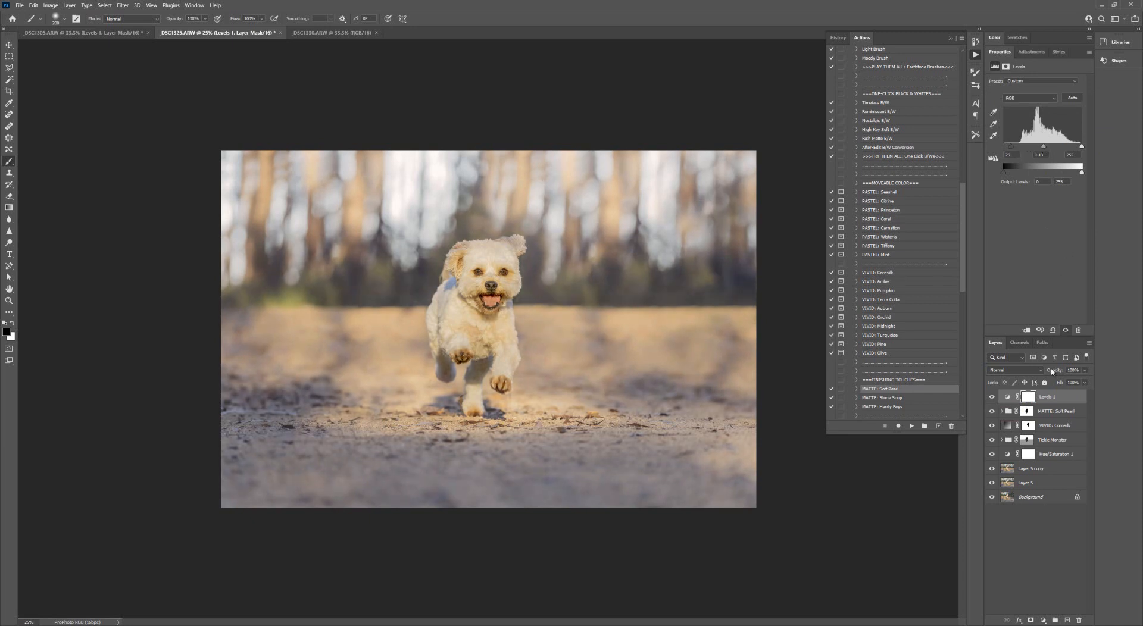
# - Compare the photo with the Levels layer hidden and shown, in the whole view and close up on the dog
pyautogui.click(991, 397)
pyautogui.click(991, 398)
pyautogui.click(992, 397)
pyautogui.click(991, 397)
pyautogui.click(991, 397)
pyautogui.click(991, 397)
pyautogui.click(9, 300)
pyautogui.click(506, 312)
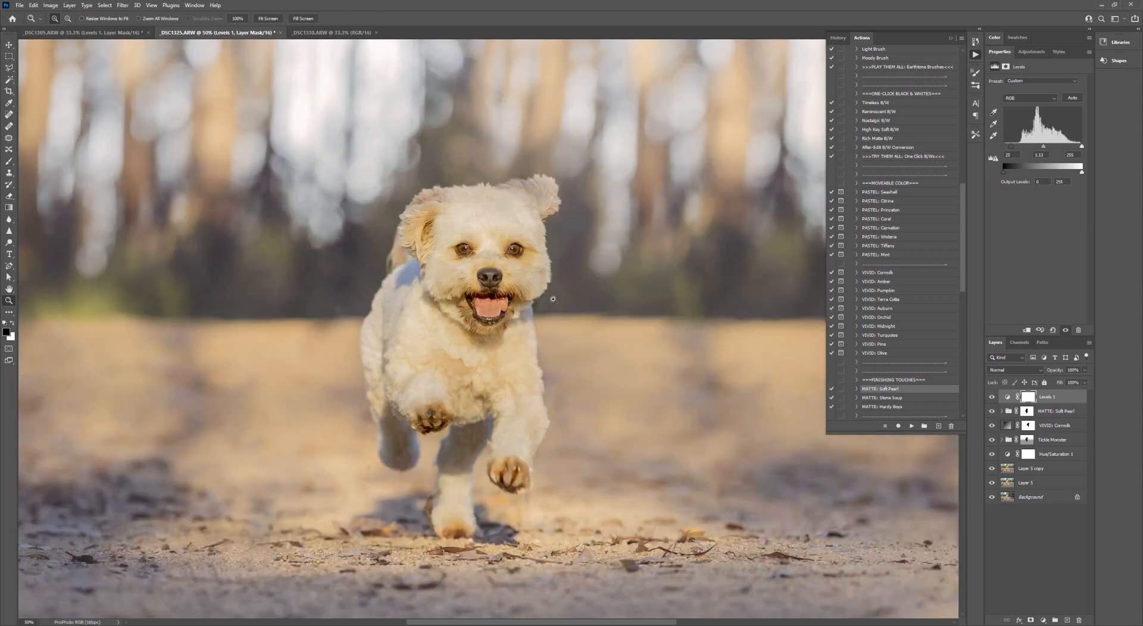
pyautogui.click(505, 292)
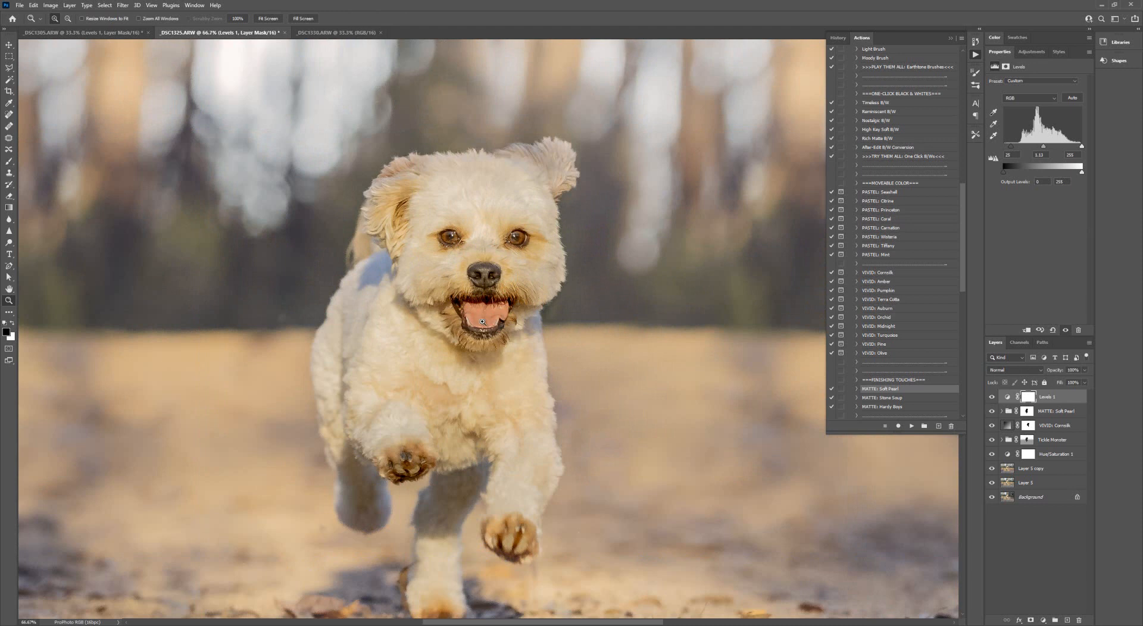
pyautogui.click(991, 397)
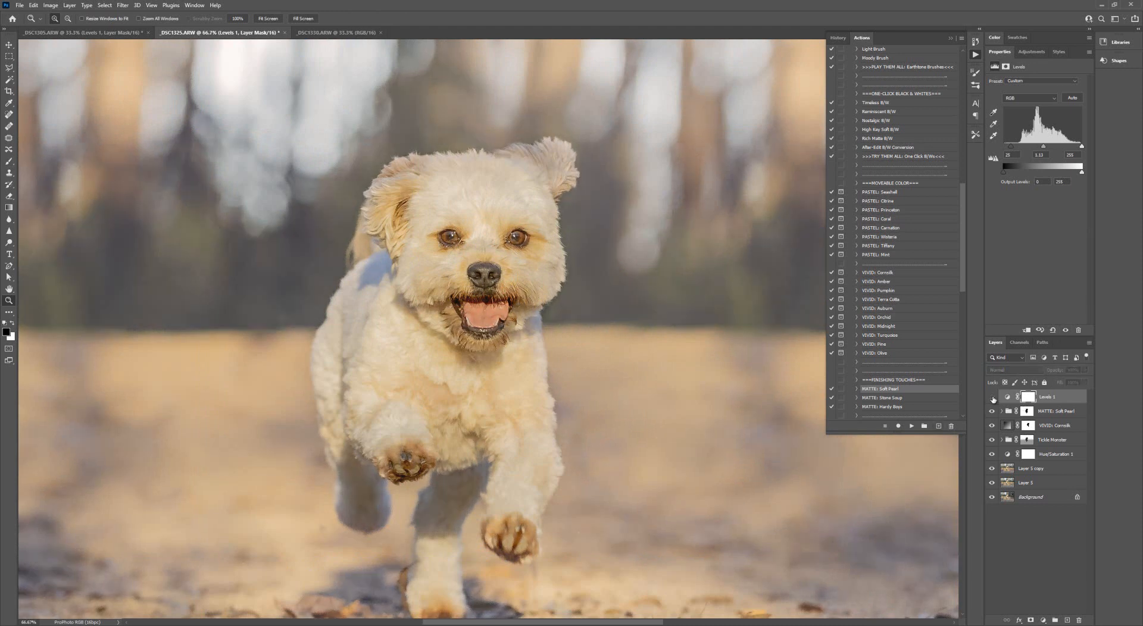
pyautogui.click(991, 397)
pyautogui.click(993, 397)
pyautogui.click(993, 398)
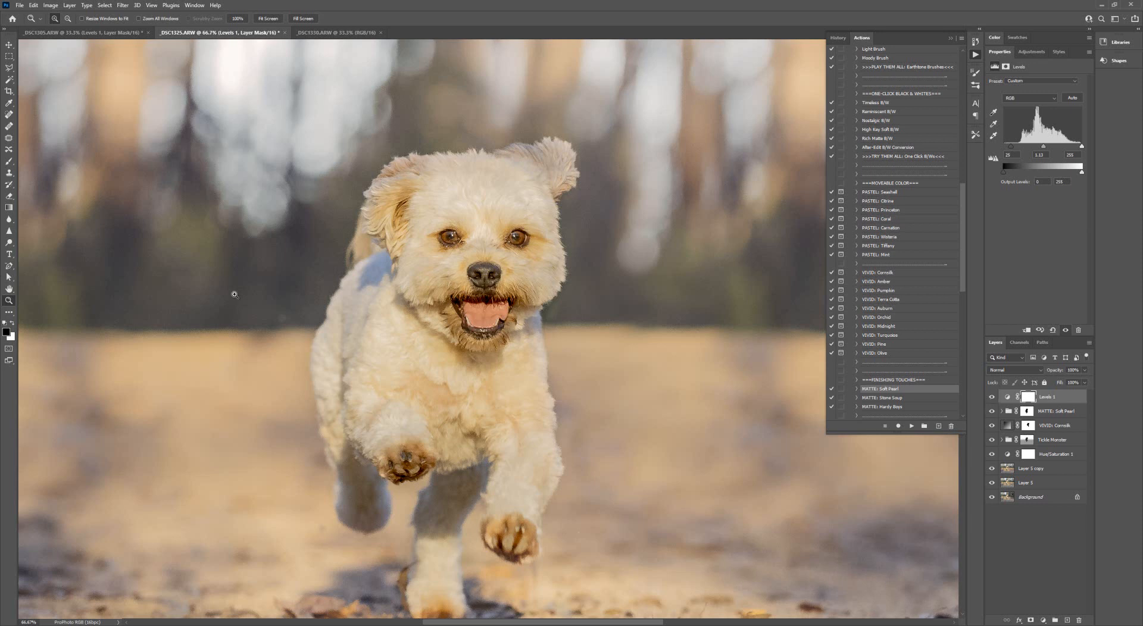
# - Soften the Levels effect on the dog by painting black in the layer mask with a smaller brush at 50% opacity
pyautogui.click(1025, 399)
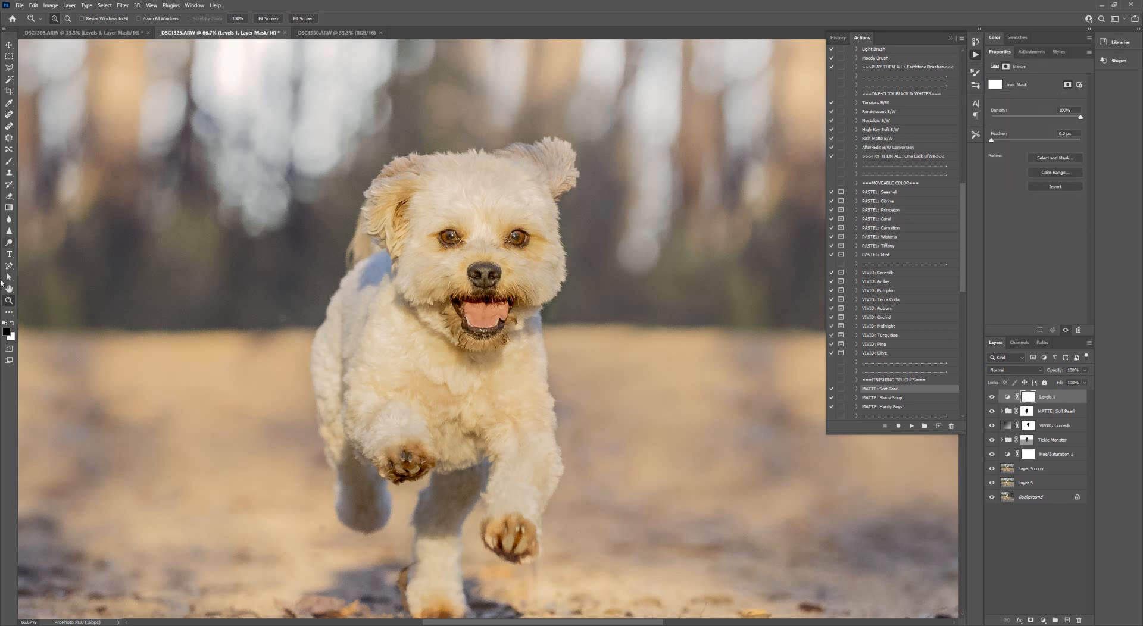
pyautogui.click(9, 162)
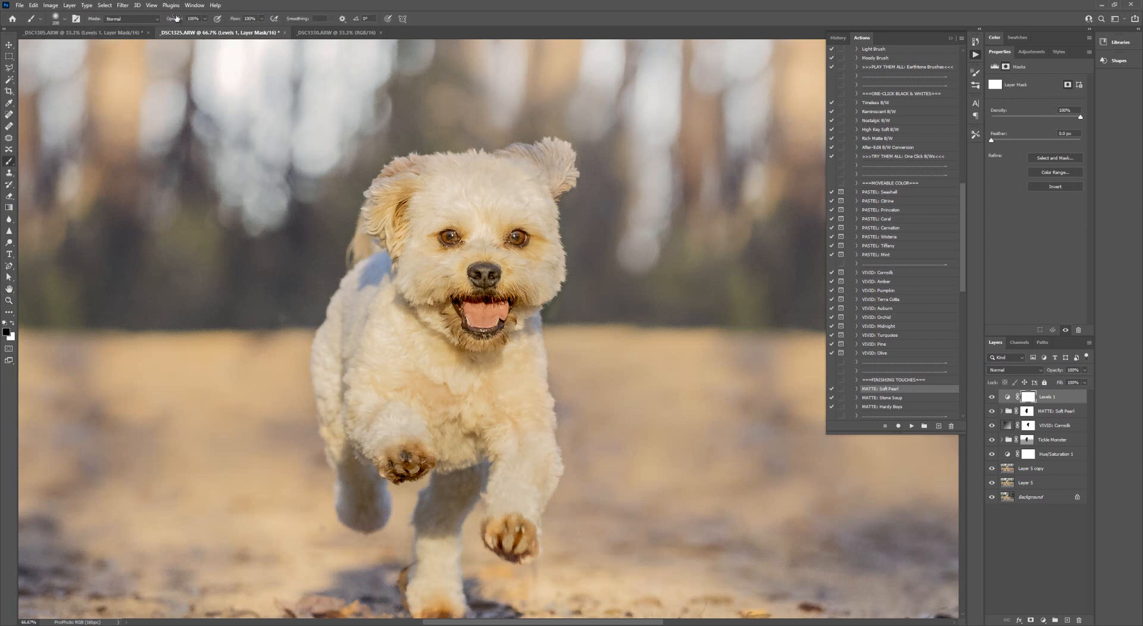
pyautogui.moveTo(177, 20); pyautogui.dragTo(157, 23)
pyautogui.press('[')
pyautogui.press('[')
pyautogui.press('[')
pyautogui.press('[')
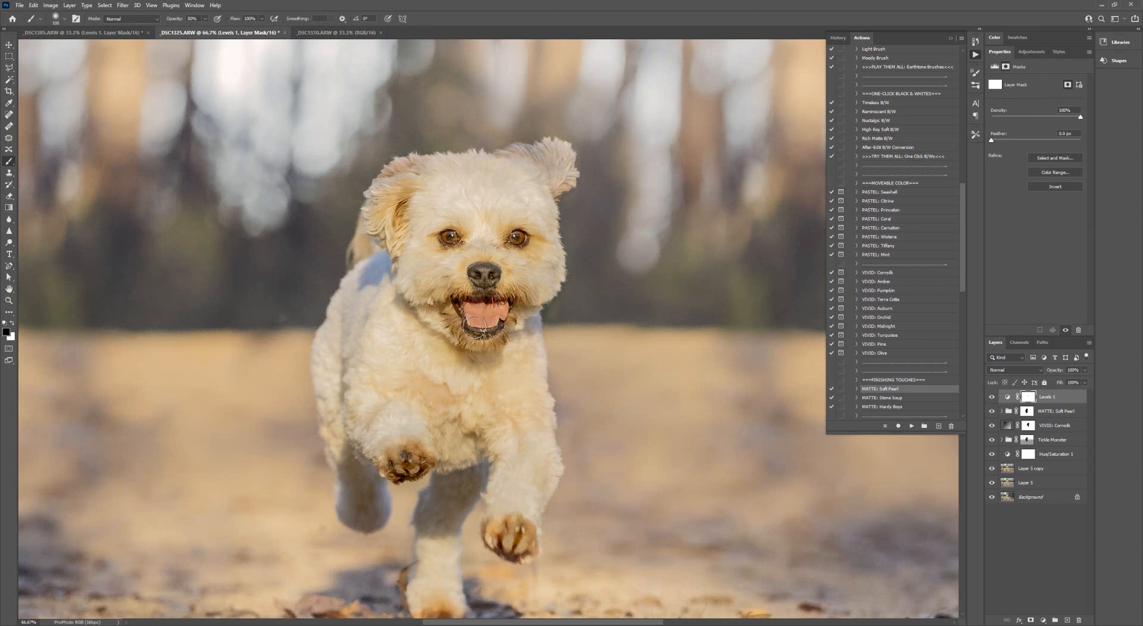
pyautogui.press('[')
pyautogui.press('[')
pyautogui.press('[')
# - Compare the dog with the Levels mask disabled and enabled, and the whole photo with the Levels layer hidden and shown
pyautogui.rightClick(1029, 398)
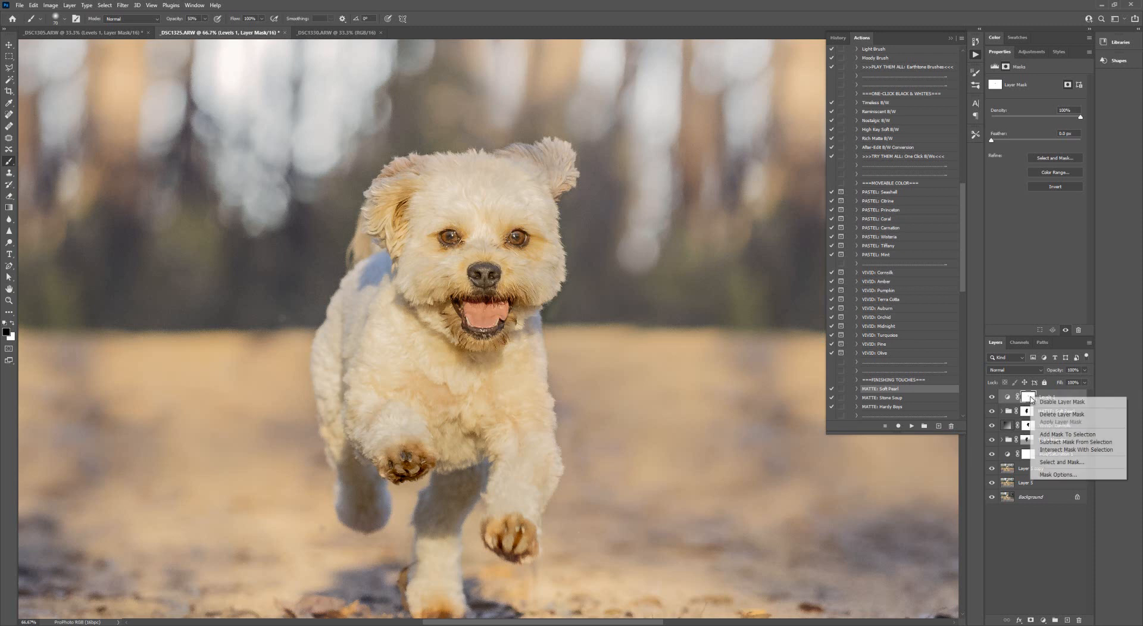
pyautogui.click(1045, 403)
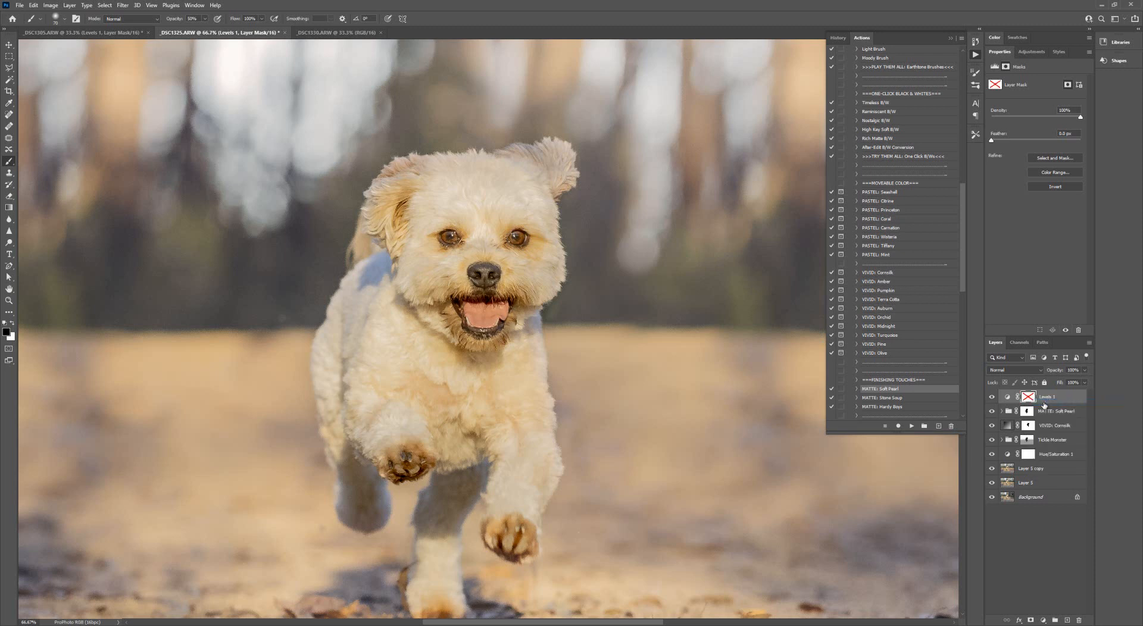
pyautogui.rightClick(1027, 396)
pyautogui.click(1043, 401)
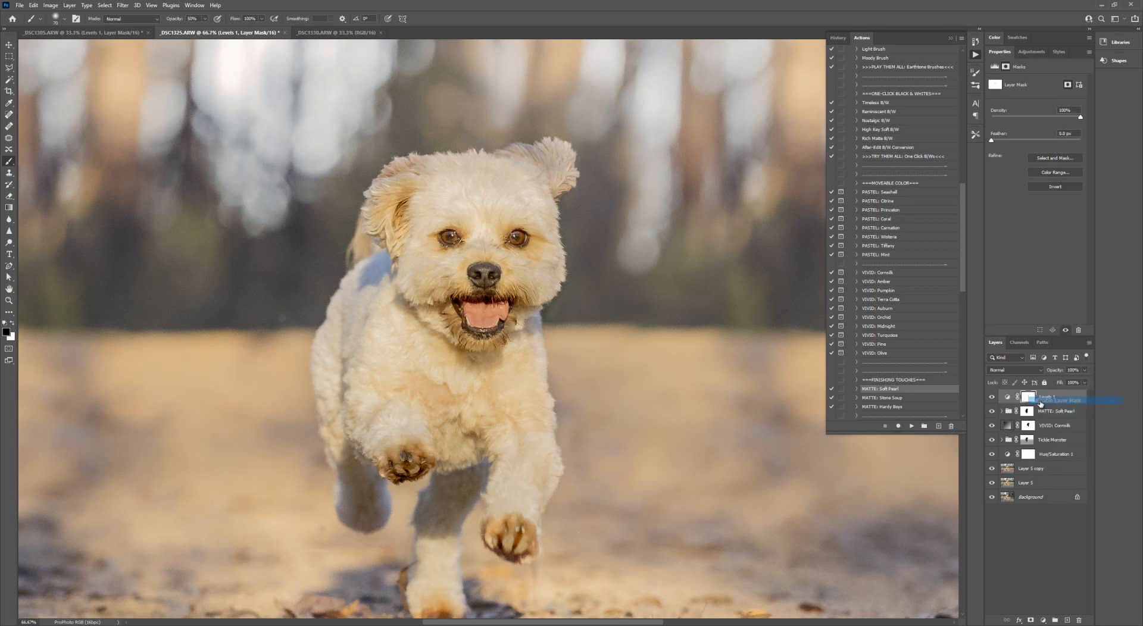
pyautogui.click(9, 300)
pyautogui.rightClick(424, 255)
pyautogui.click(444, 260)
pyautogui.rightClick(567, 295)
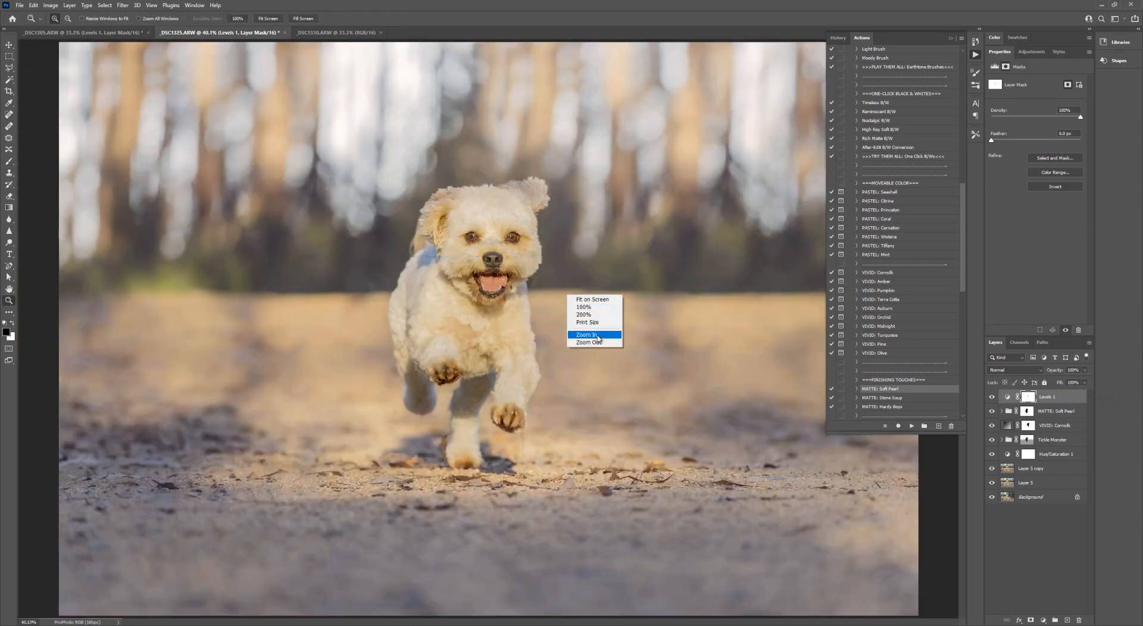
pyautogui.click(572, 345)
pyautogui.rightClick(519, 311)
pyautogui.click(545, 360)
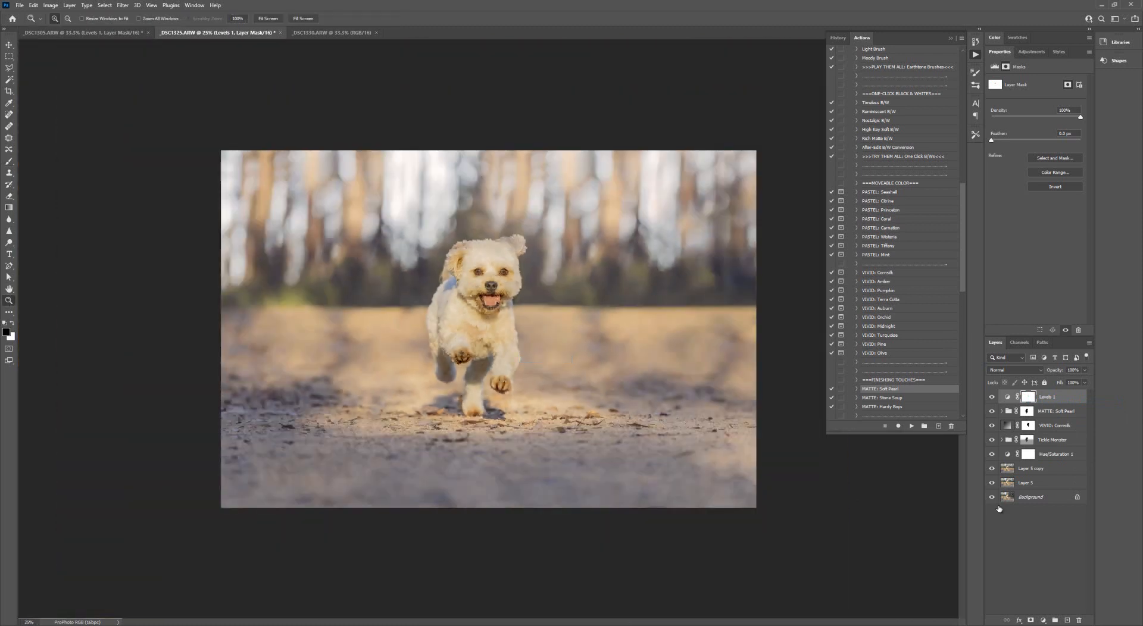
pyautogui.click(992, 397)
pyautogui.click(991, 397)
pyautogui.click(992, 397)
pyautogui.click(991, 397)
# - Collapse the actions list and compare the edited _DSC1325.ARW with the finished example _DSC1305.ARW at the same zoom
pyautogui.click(951, 38)
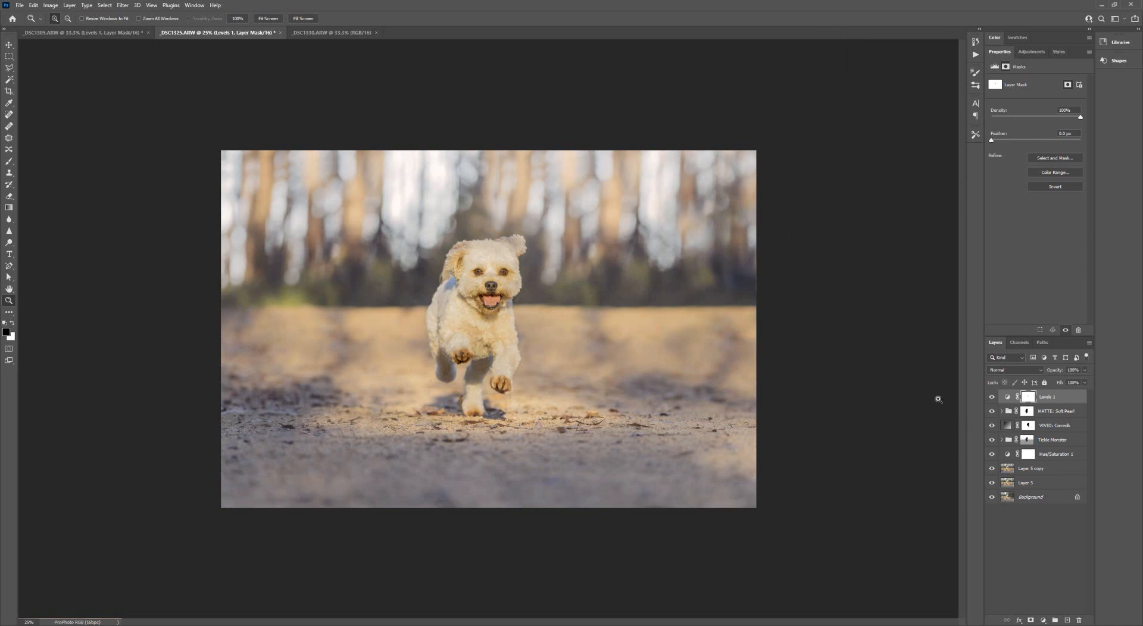
pyautogui.click(127, 34)
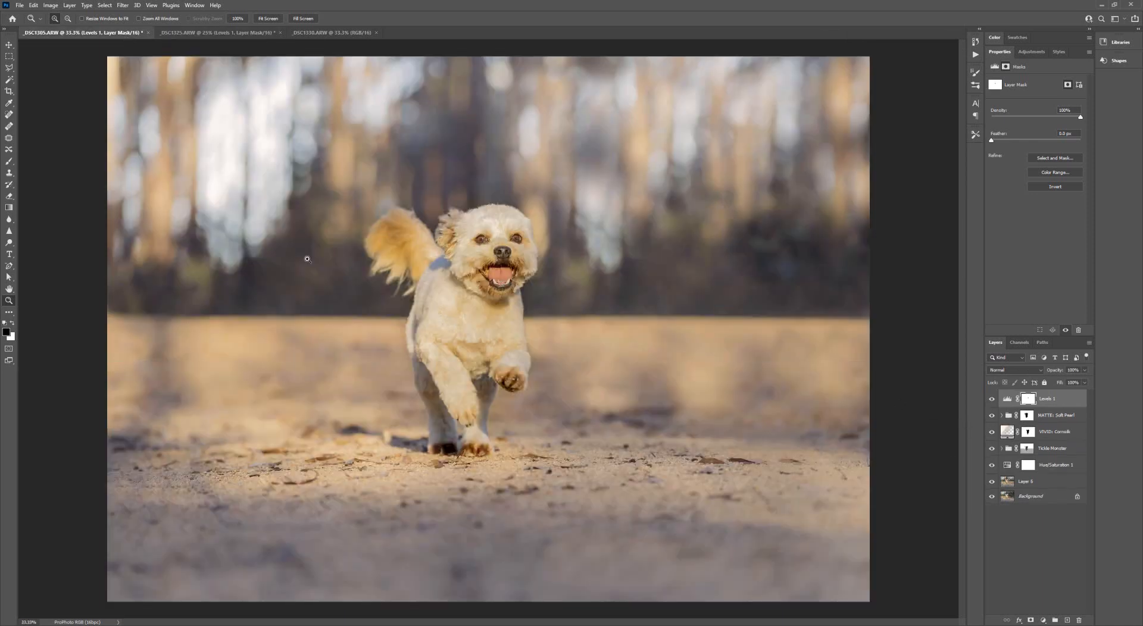
pyautogui.rightClick(490, 343)
pyautogui.click(512, 393)
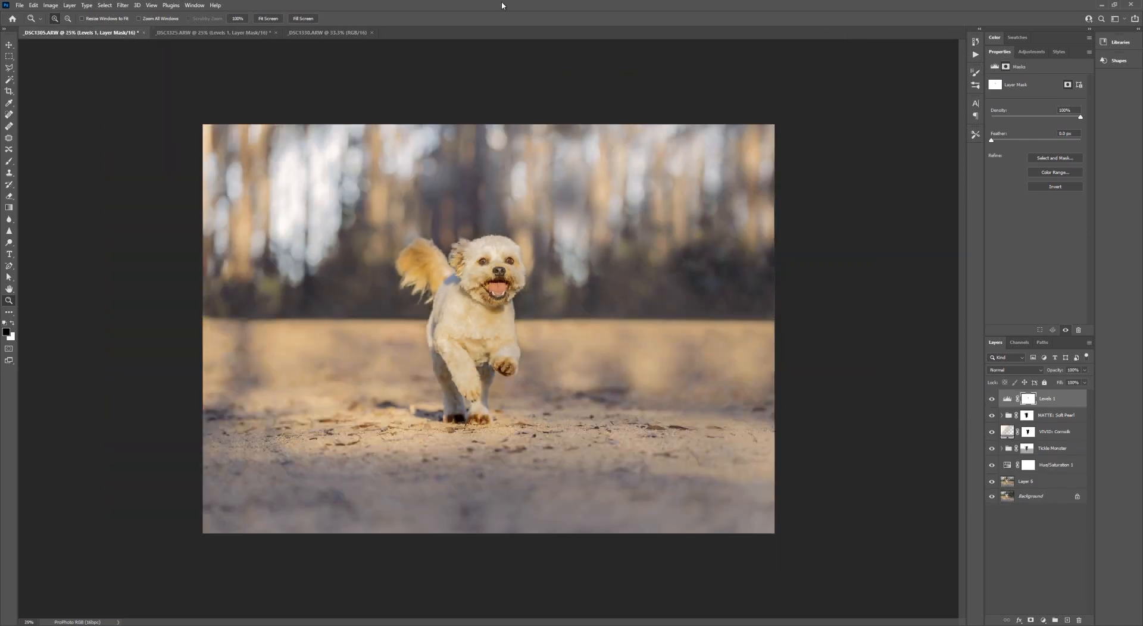
pyautogui.click(186, 33)
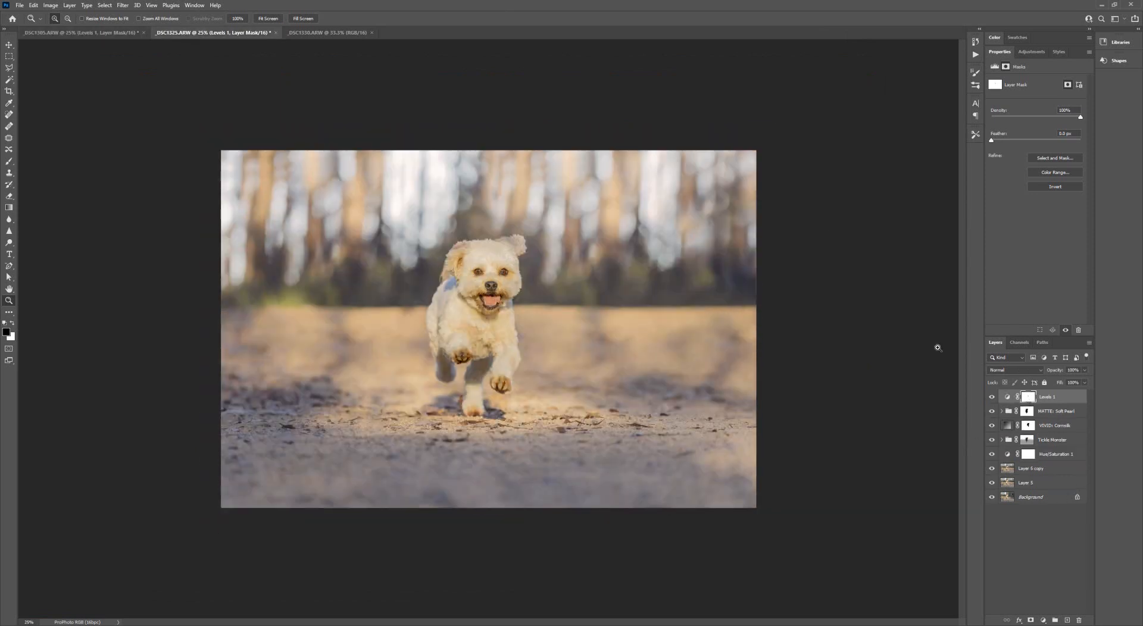
pyautogui.click(87, 33)
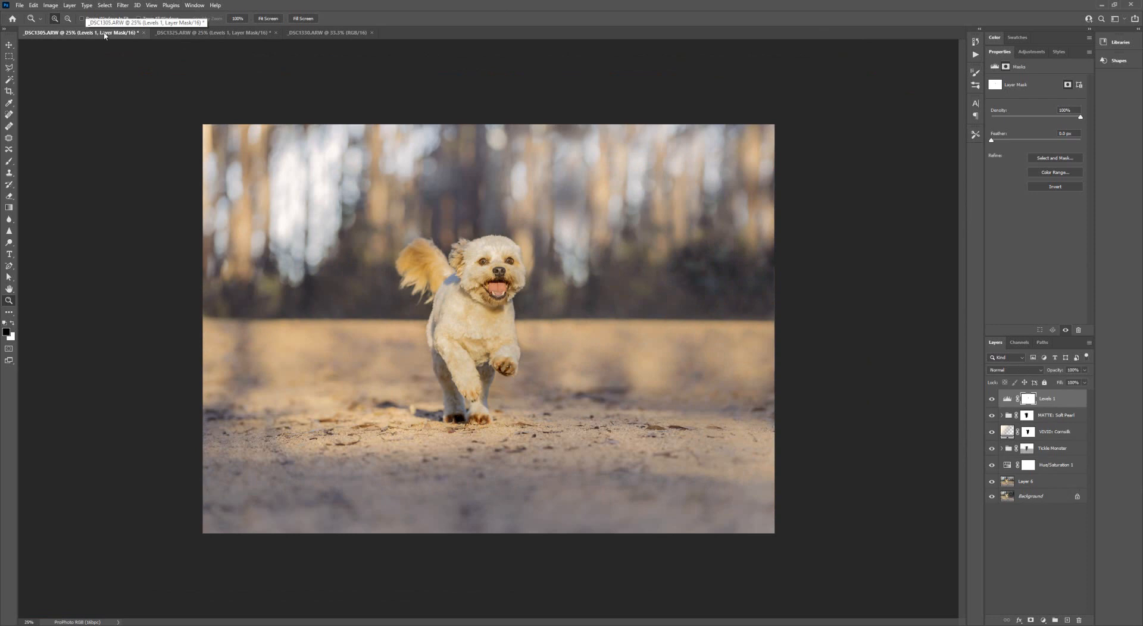
pyautogui.click(197, 33)
# - Raise the Levels black input to 32, then check the layer's effect and compare the photo with the finished example
pyautogui.click(1007, 397)
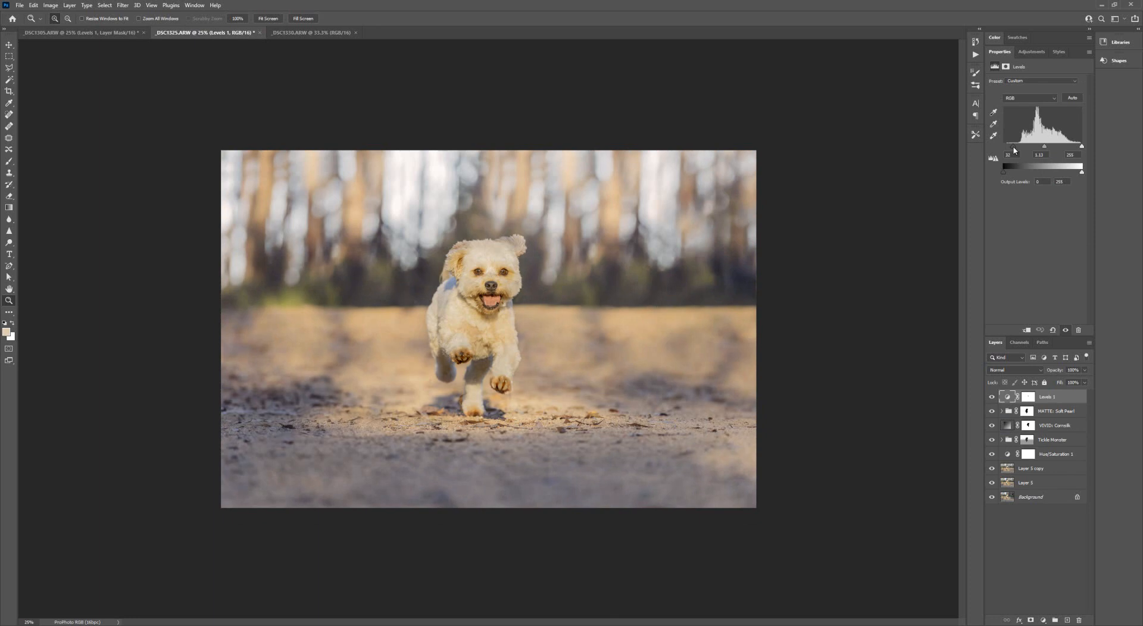
pyautogui.click(992, 398)
pyautogui.click(991, 398)
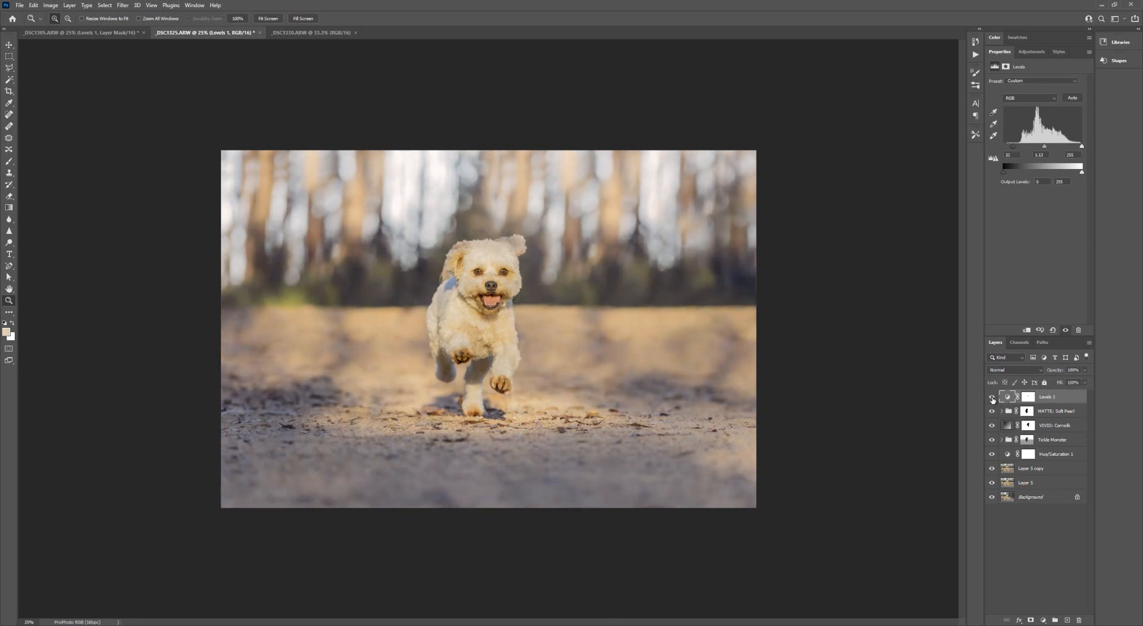
pyautogui.click(77, 33)
pyautogui.click(185, 33)
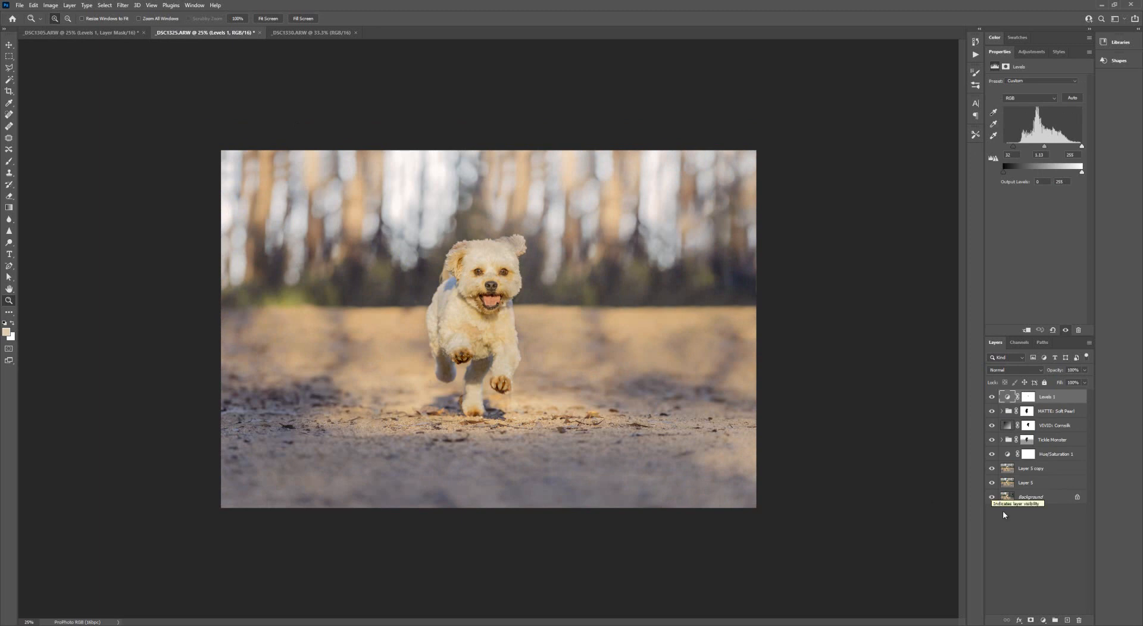
# - Compare the original Background photo alone with the fully edited photo several times
pyautogui.keyDown('alt'); pyautogui.click(991, 497); pyautogui.keyUp('alt')
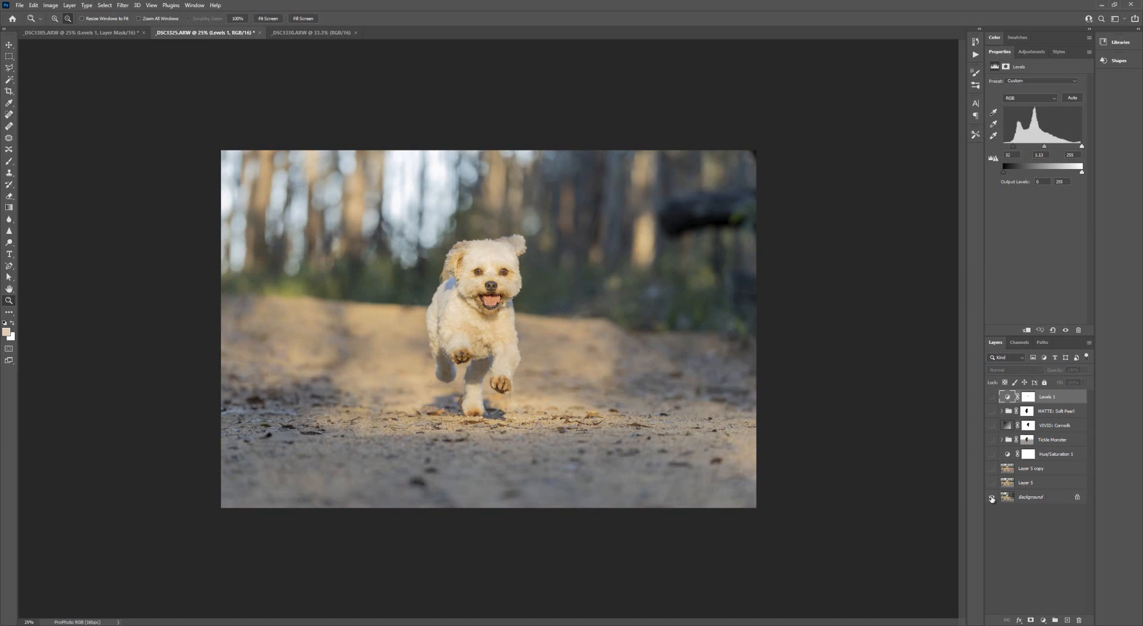
pyautogui.keyDown('alt'); pyautogui.click(992, 498); pyautogui.keyUp('alt')
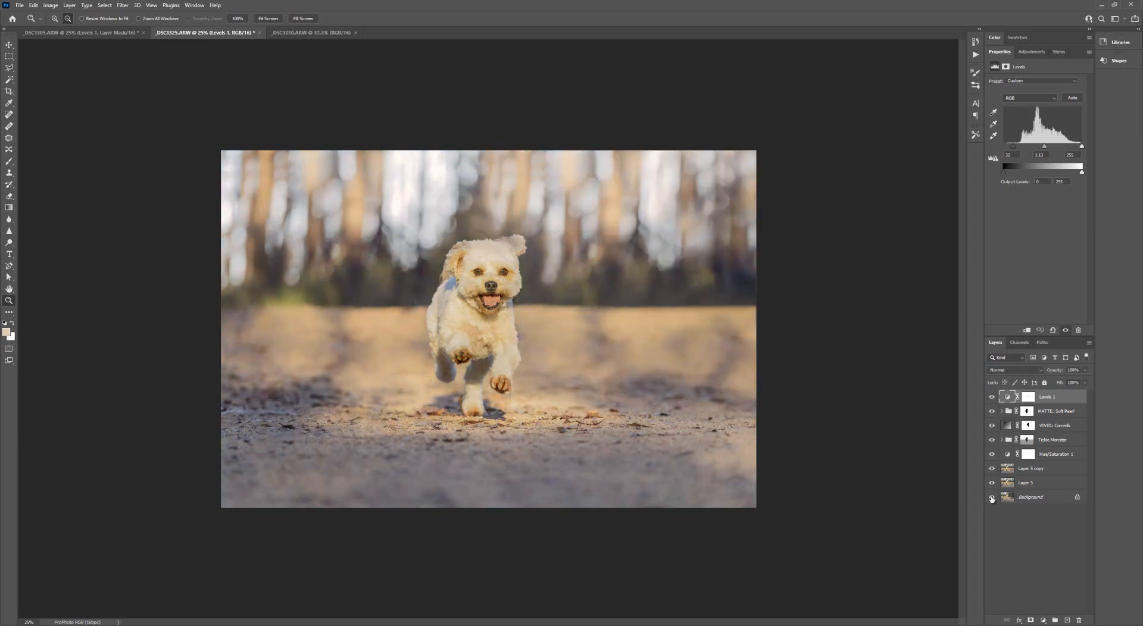
pyautogui.keyDown('alt'); pyautogui.click(992, 499); pyautogui.keyUp('alt')
pyautogui.keyDown('alt'); pyautogui.click(992, 499); pyautogui.keyUp('alt')
pyautogui.keyDown('alt'); pyautogui.click(992, 499); pyautogui.keyUp('alt')
pyautogui.keyDown('alt'); pyautogui.click(992, 499); pyautogui.keyUp('alt')
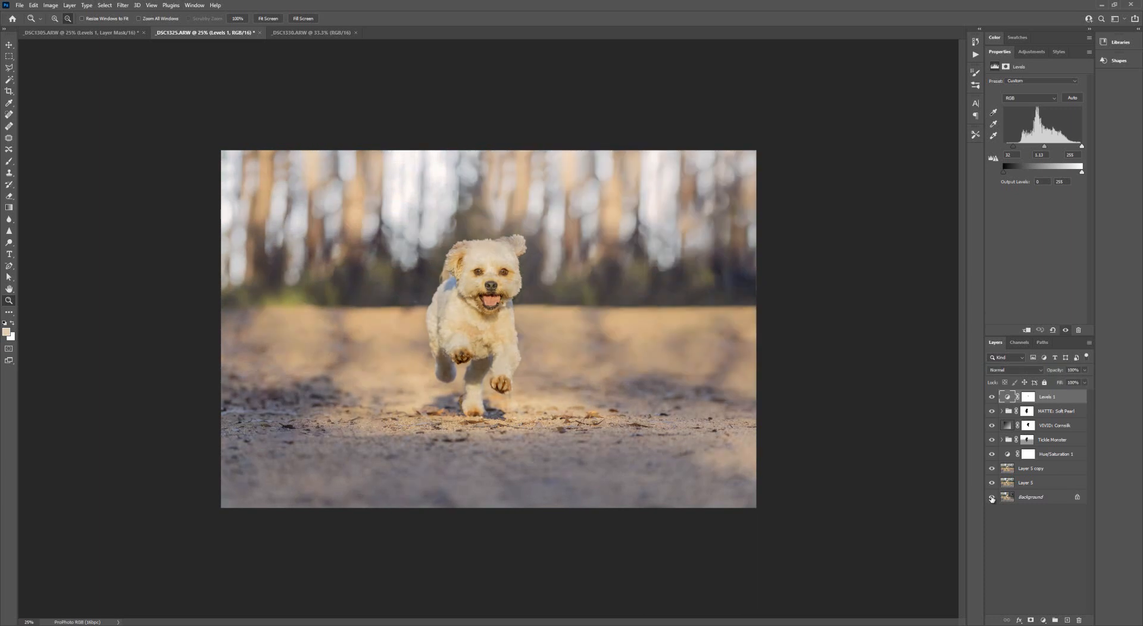